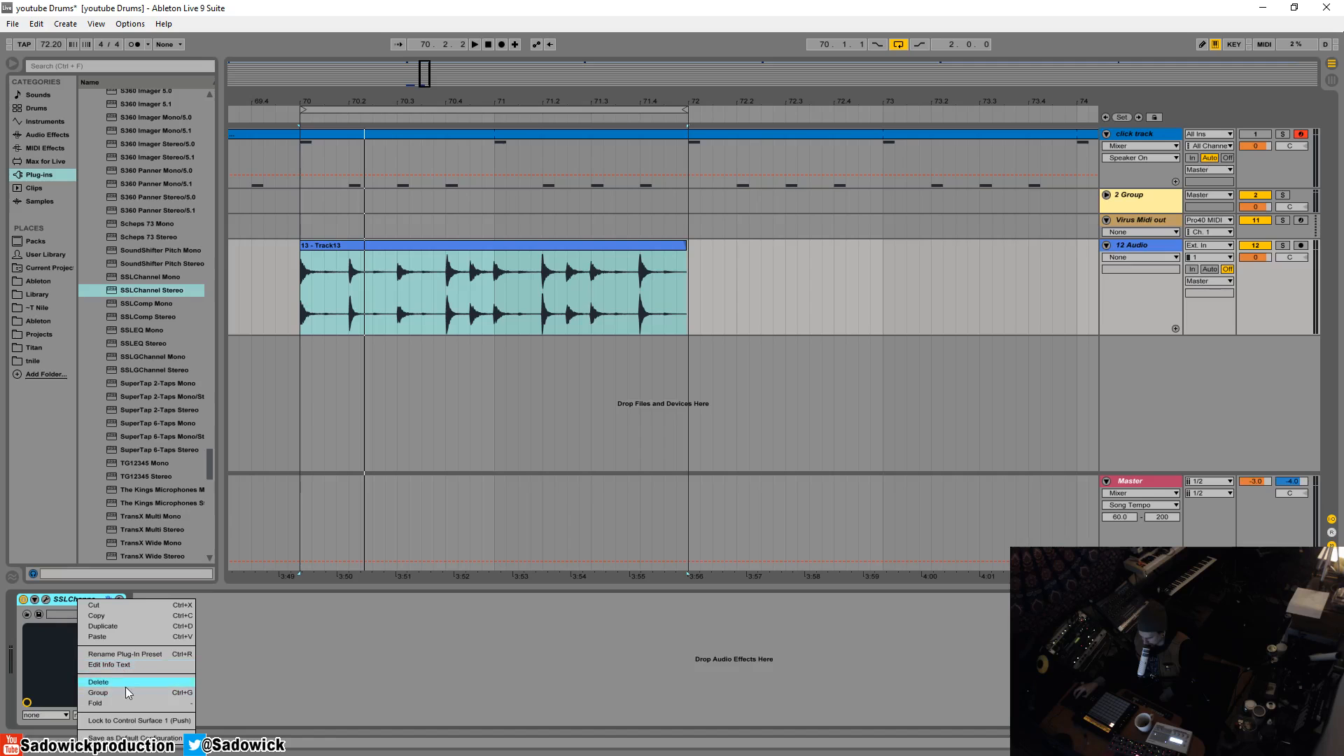
# - Group the SSLChannel Stereo plug-in into an Audio Effect Rack and show the rack's chain list
pyautogui.click(127, 692)
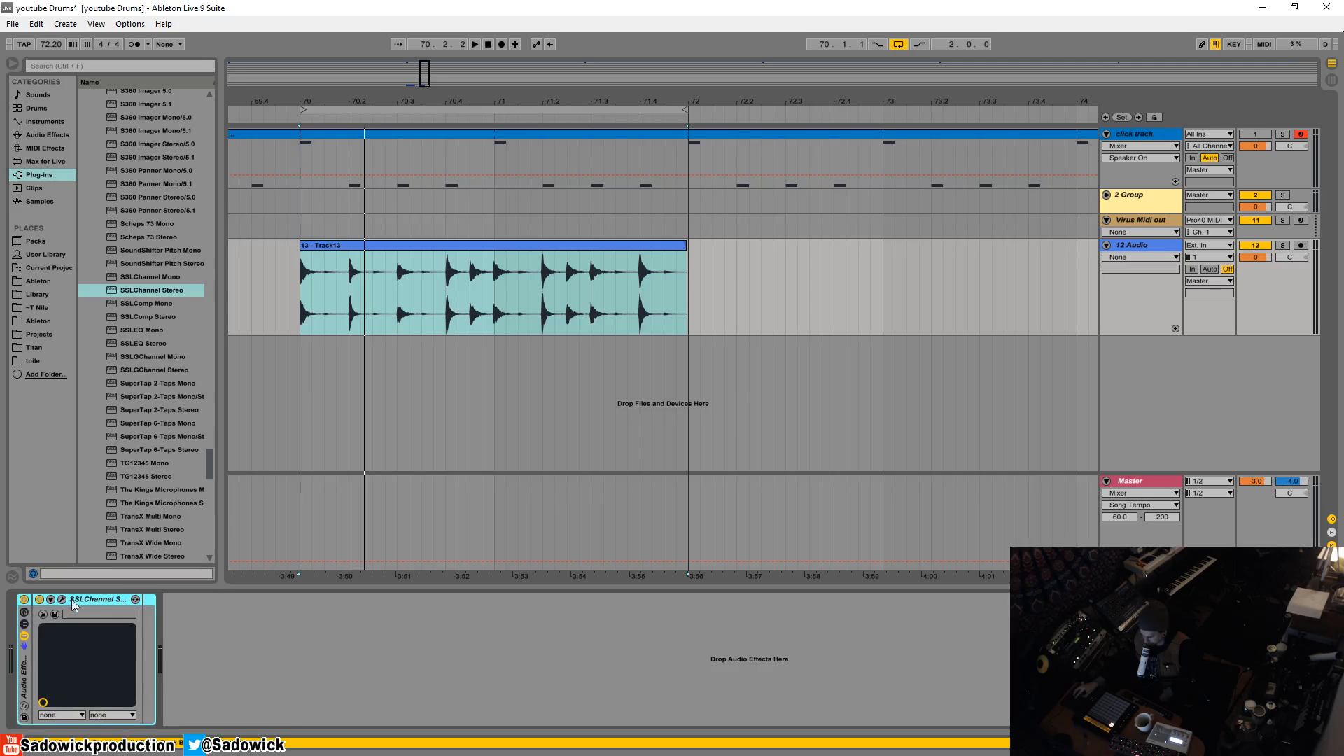
pyautogui.click(24, 625)
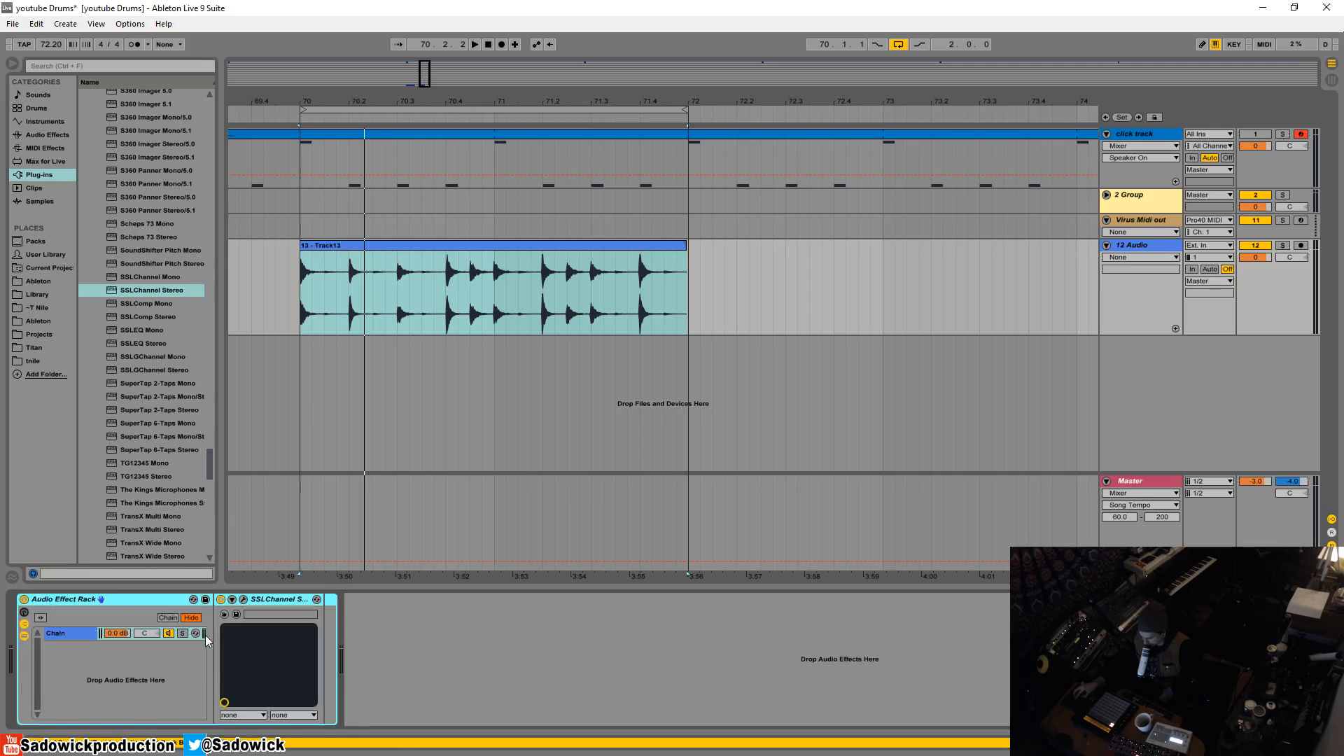
pyautogui.click(24, 624)
pyautogui.click(24, 624)
pyautogui.click(70, 632)
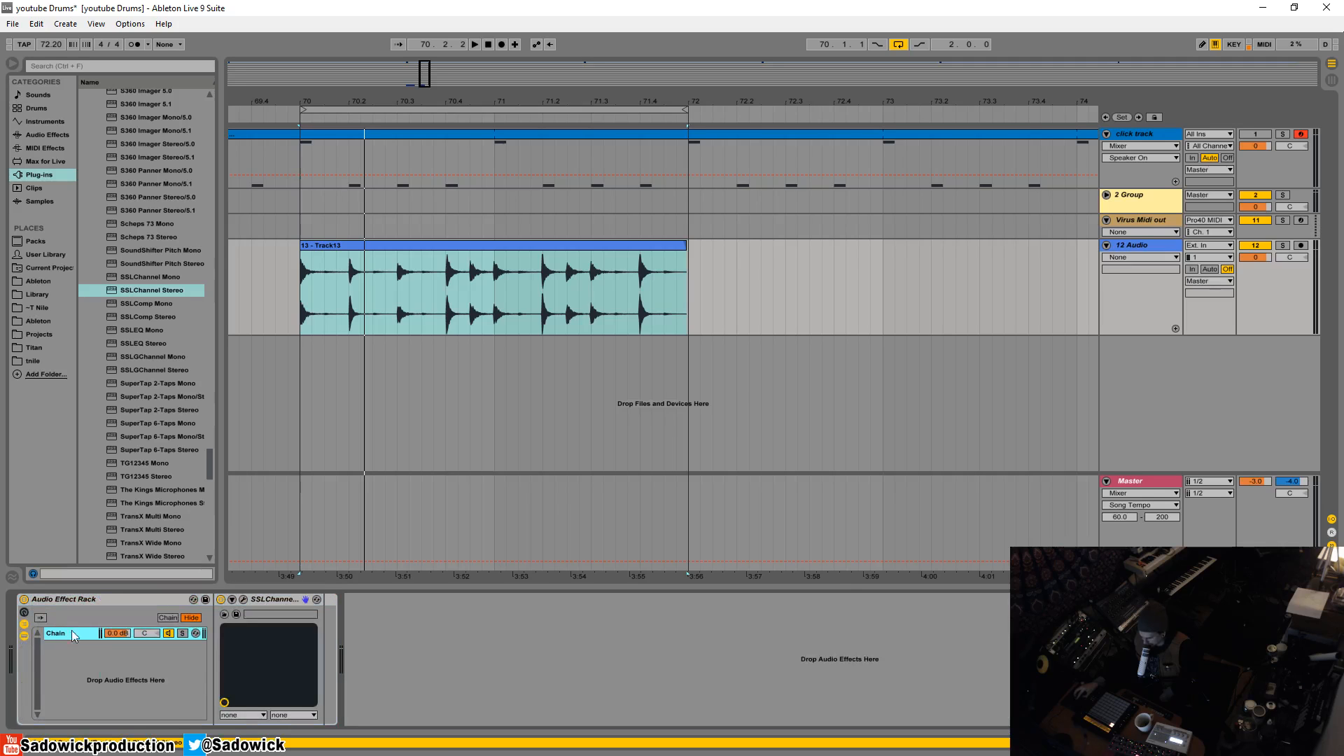
# - Duplicate the SSLChannel chain twice so the rack holds three identical chains
pyautogui.rightClick(62, 633)
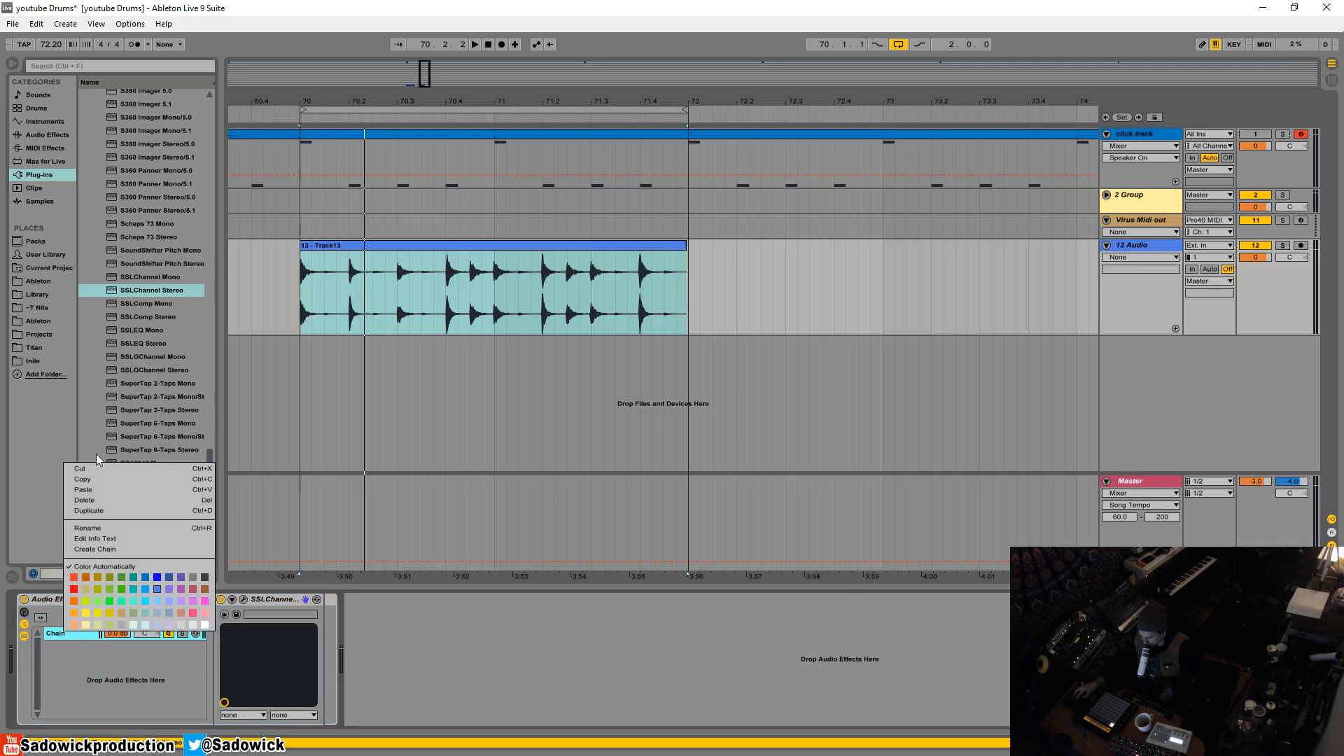
pyautogui.click(99, 510)
pyautogui.rightClick(75, 645)
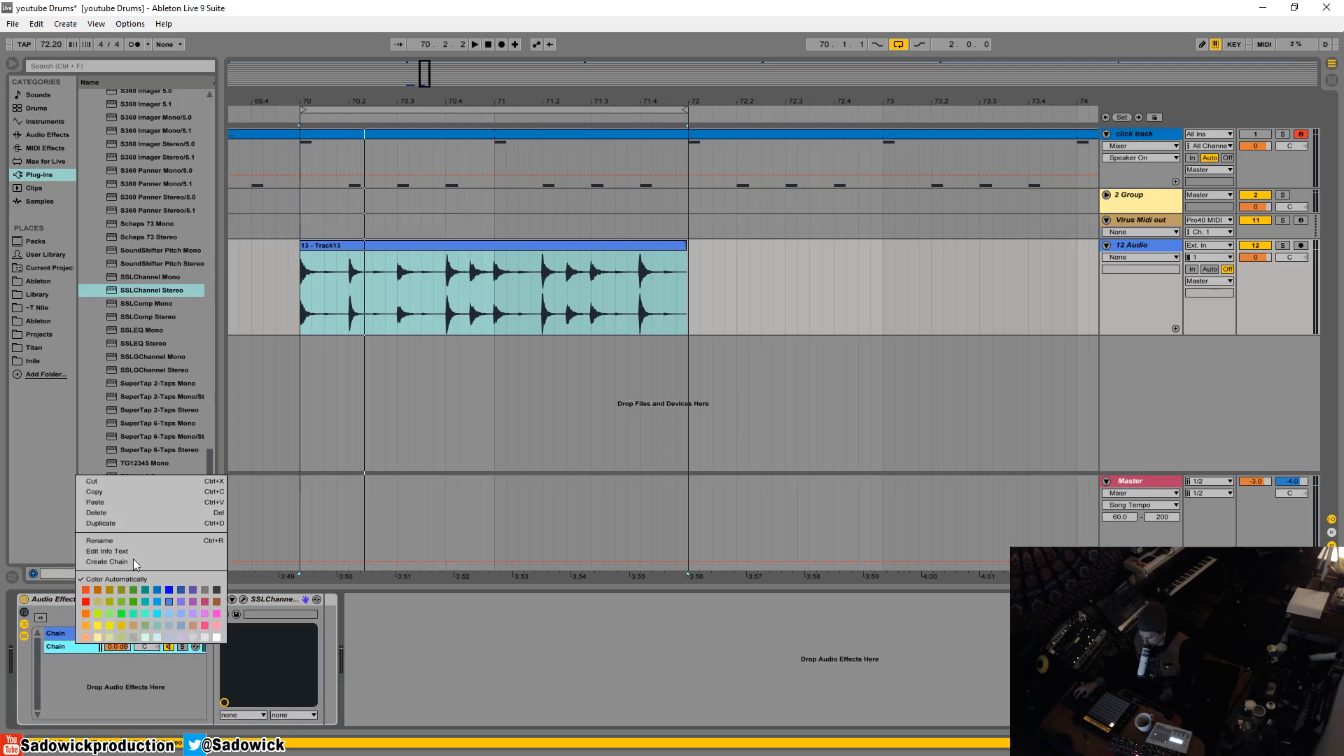
pyautogui.click(118, 521)
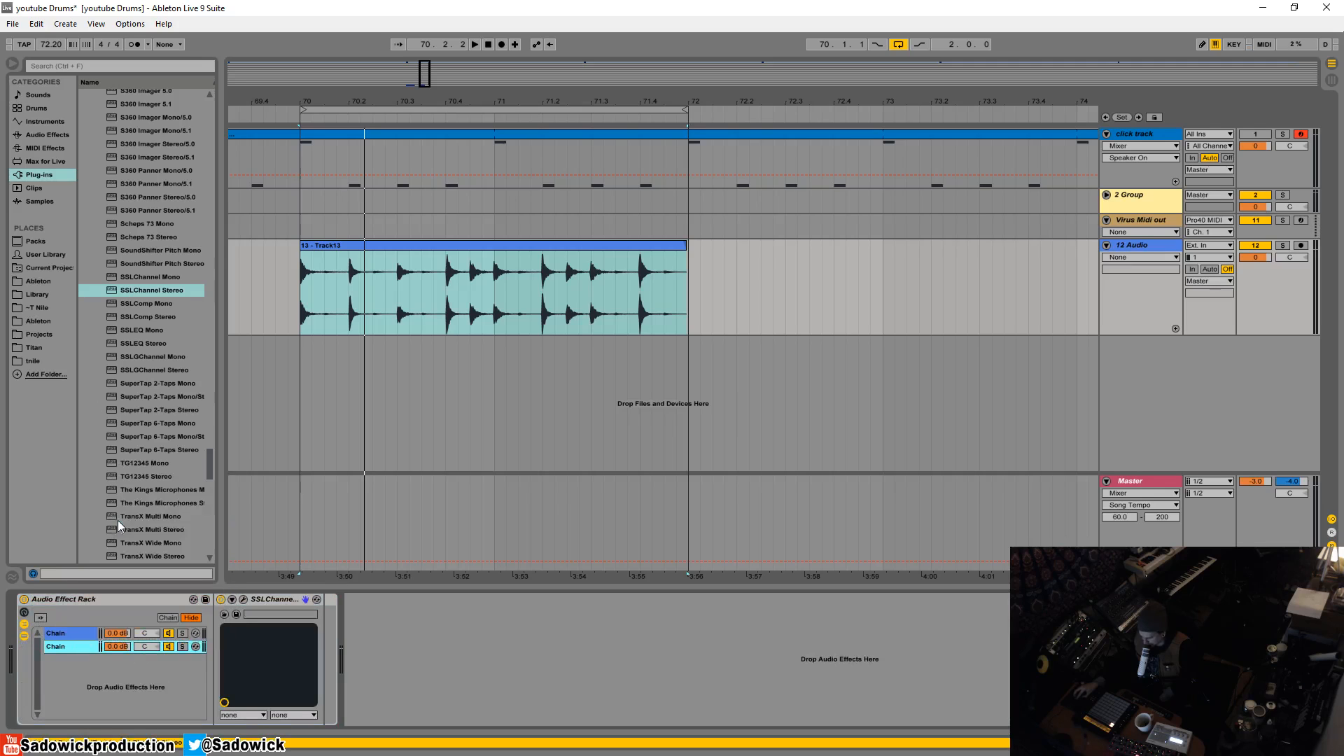
# - Open the SSLChannel plug-in window of each of the three chains
pyautogui.click(243, 599)
pyautogui.moveTo(370, 79); pyautogui.dragTo(619, 60)
pyautogui.click(66, 646)
pyautogui.click(245, 599)
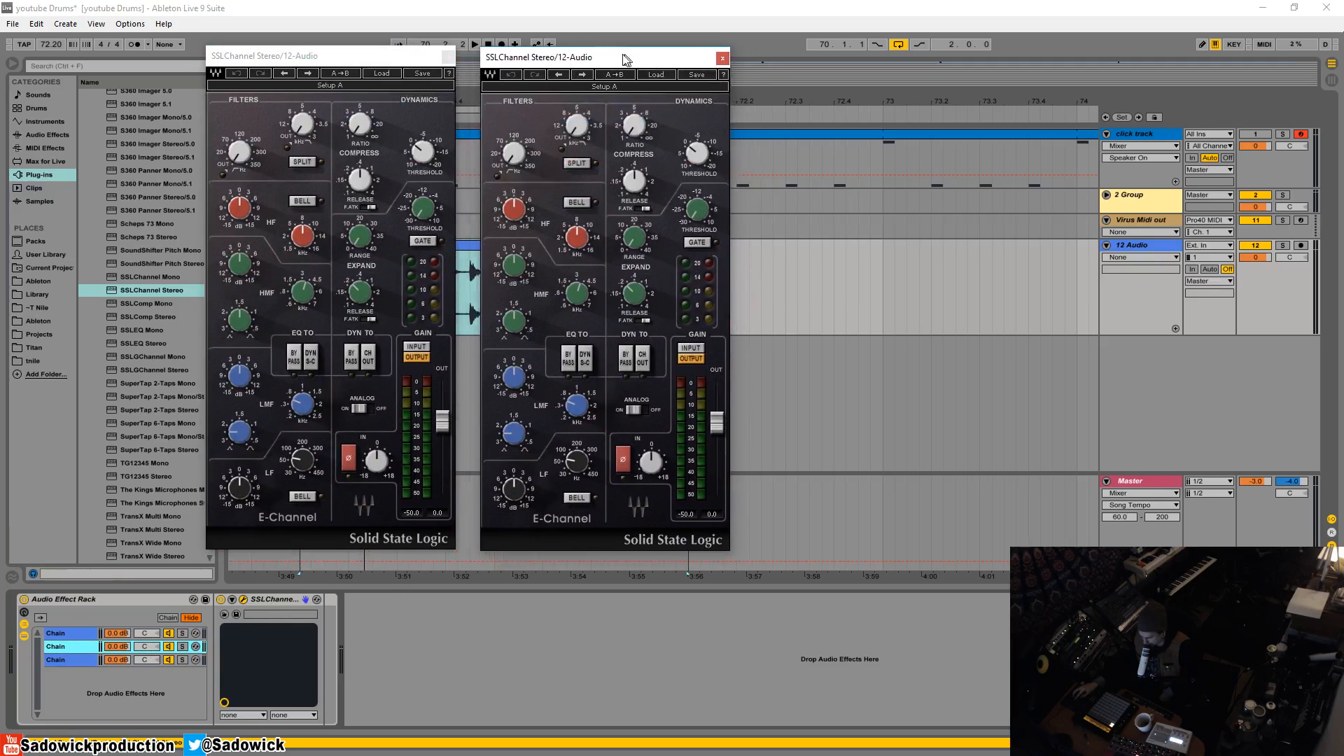
pyautogui.click(64, 661)
pyautogui.click(244, 599)
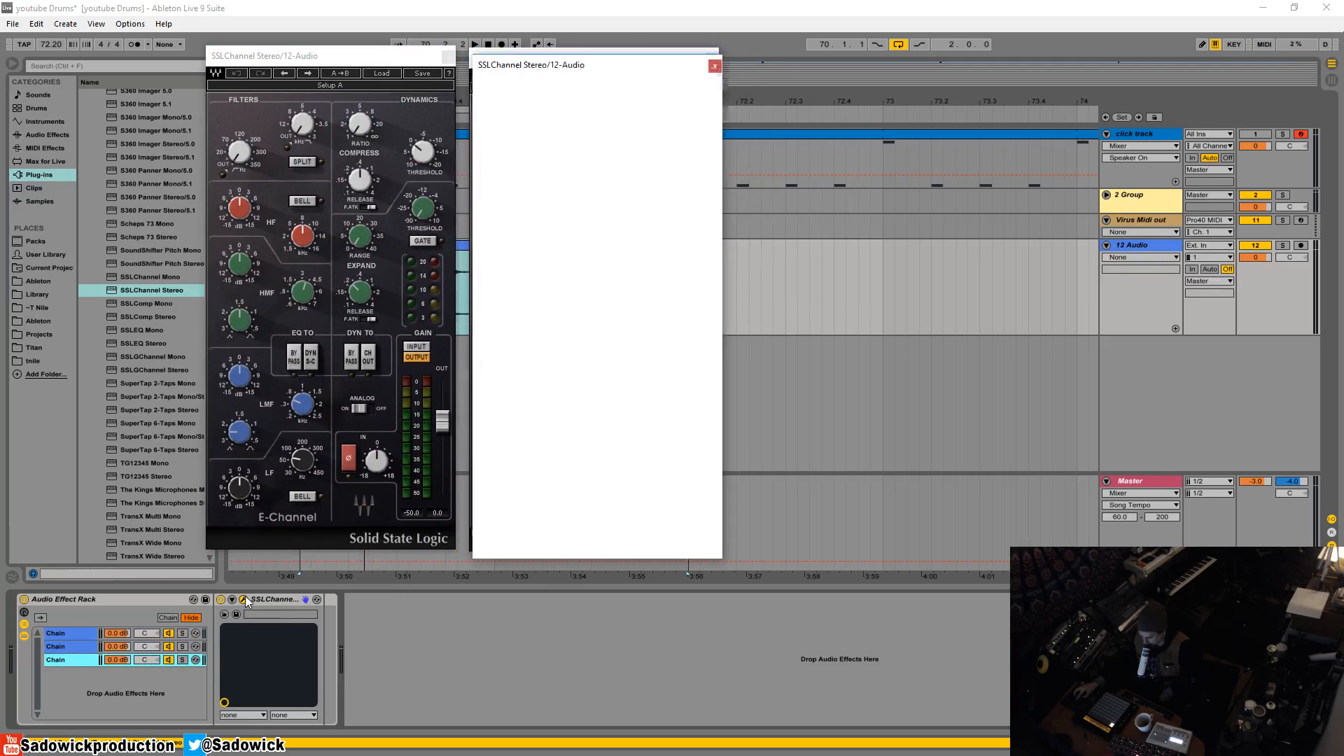
pyautogui.moveTo(568, 62); pyautogui.dragTo(849, 59)
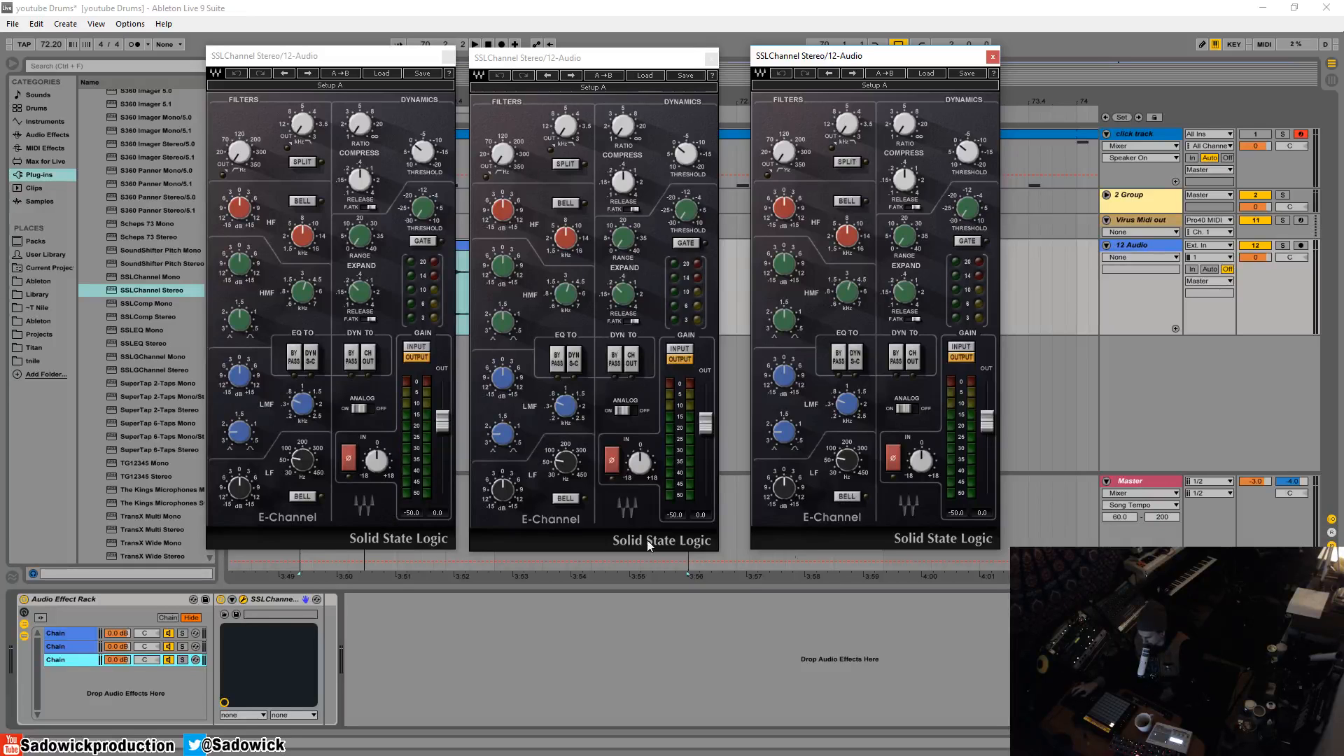
# - Arrange the three SSLChannel plug-in windows side by side in a row
pyautogui.moveTo(392, 60); pyautogui.dragTo(332, 59)
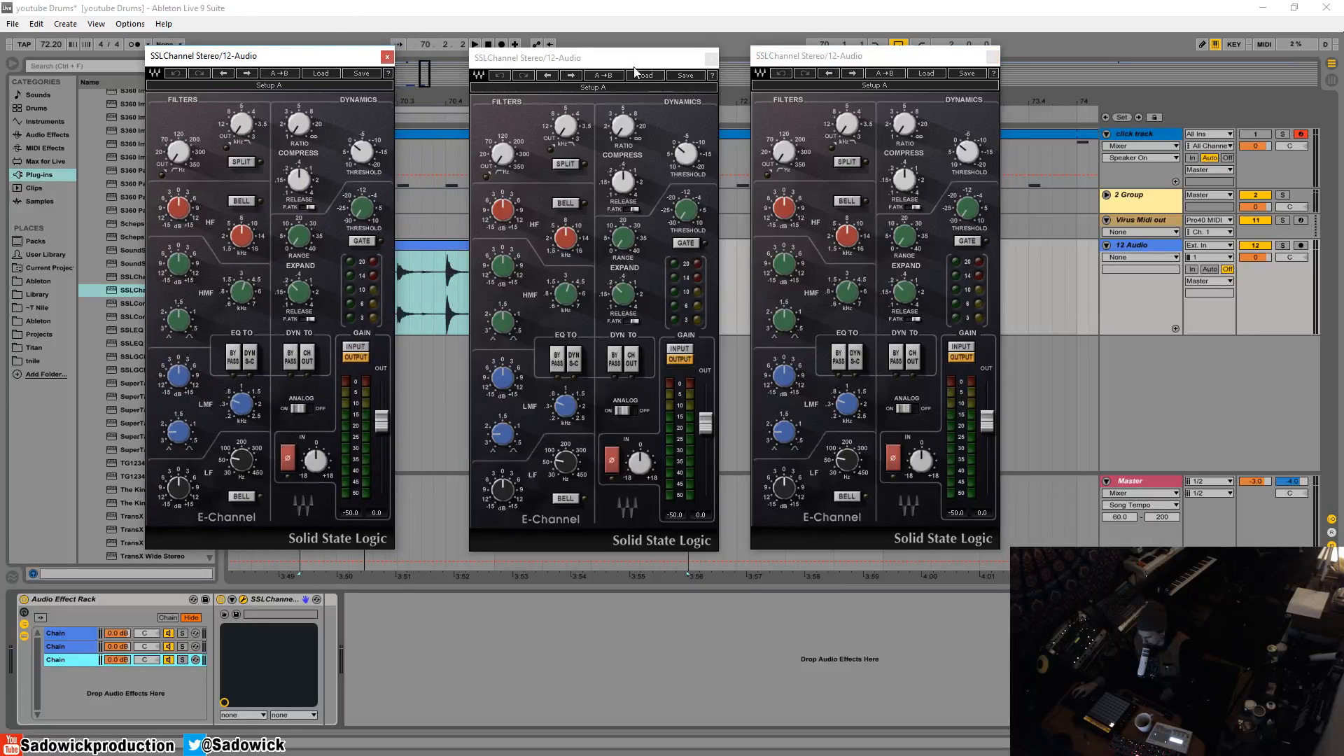
pyautogui.moveTo(592, 62); pyautogui.dragTo(525, 61)
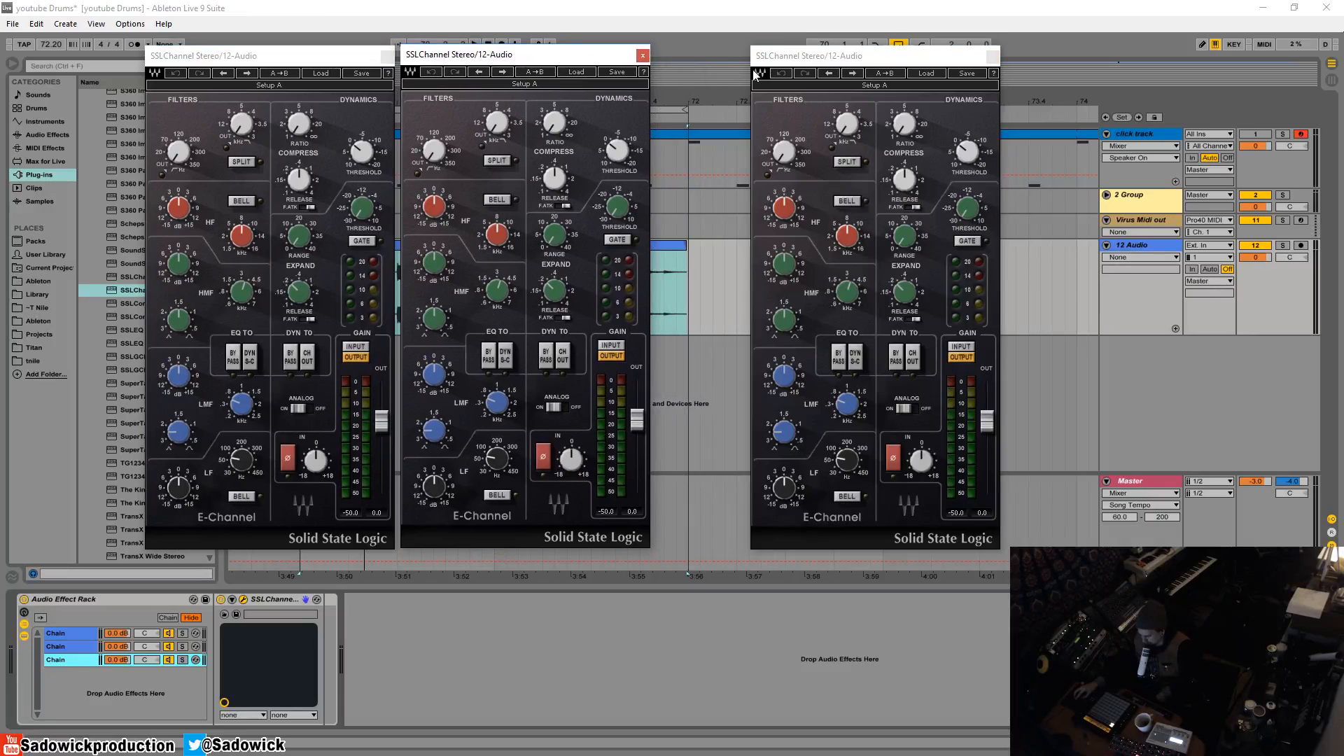
pyautogui.moveTo(876, 61); pyautogui.dragTo(779, 62)
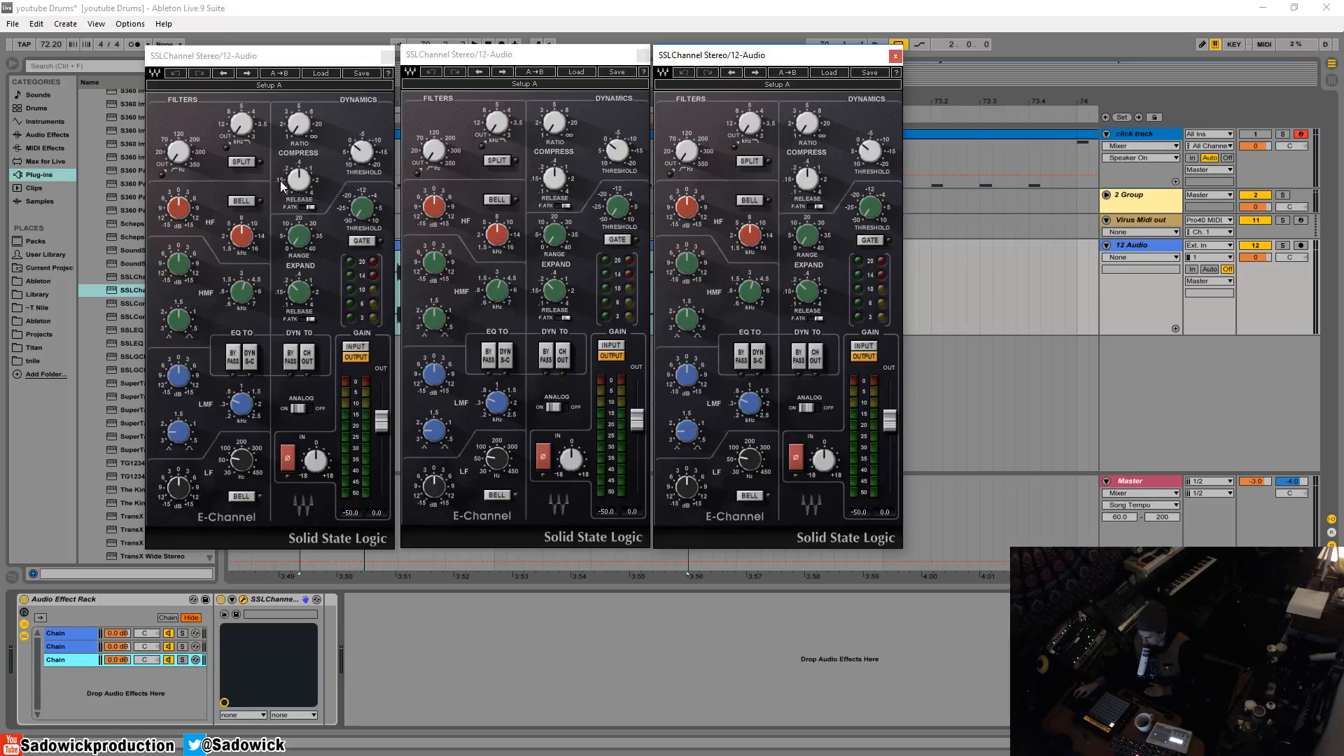
# - Lower the third chain's volume to -inf dB and the second's to about -61 dB, closing those two chains' plug-in windows
pyautogui.moveTo(118, 660); pyautogui.dragTo(118, 749)
pyautogui.moveTo(117, 647); pyautogui.dragTo(117, 693)
pyautogui.click(894, 54)
pyautogui.click(642, 54)
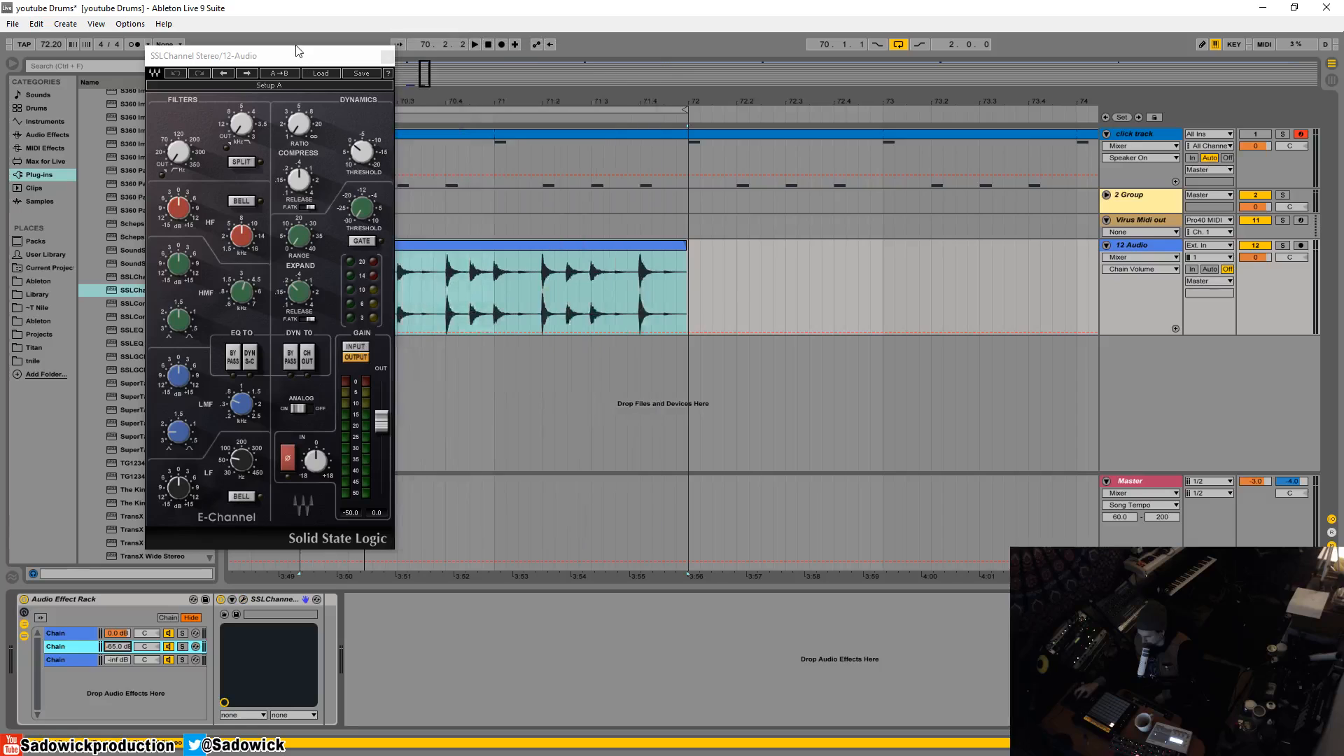
pyautogui.moveTo(297, 51); pyautogui.dragTo(287, 32)
pyautogui.moveTo(109, 646); pyautogui.dragTo(107, 639)
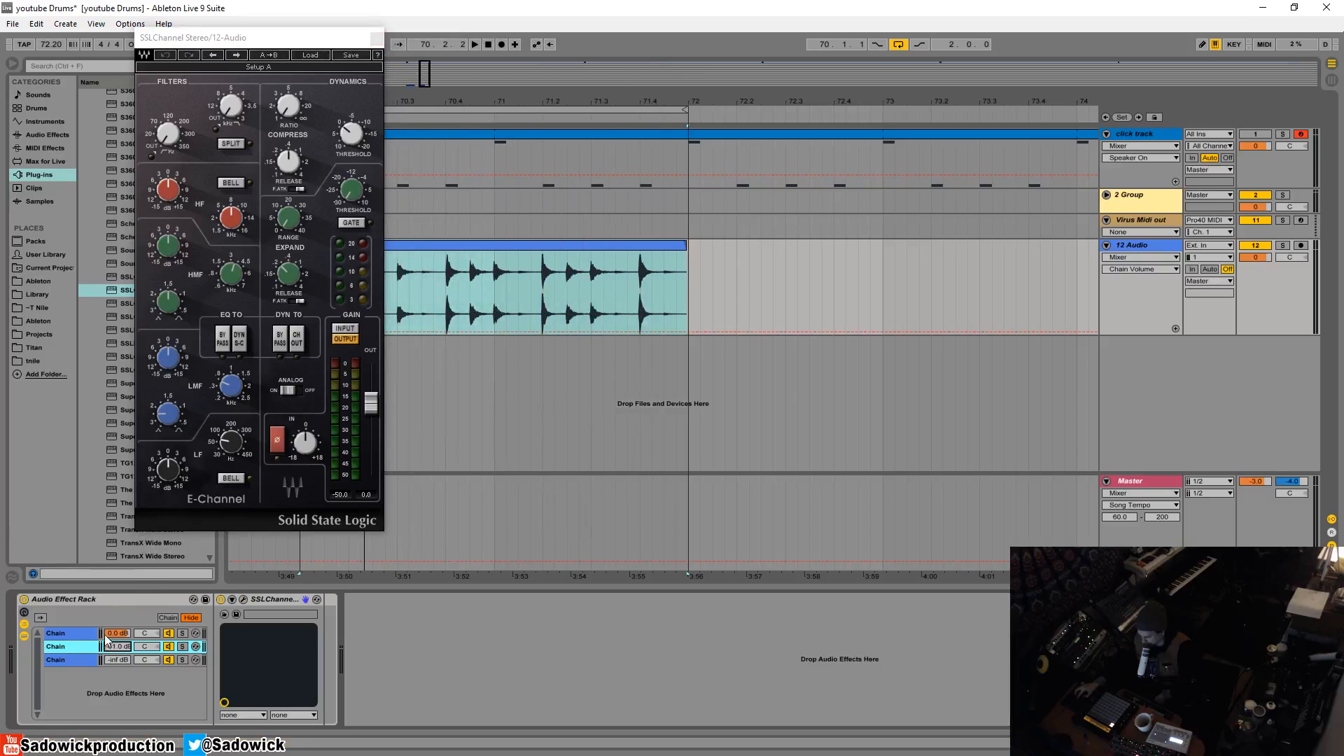
pyautogui.moveTo(312, 35); pyautogui.dragTo(287, 40)
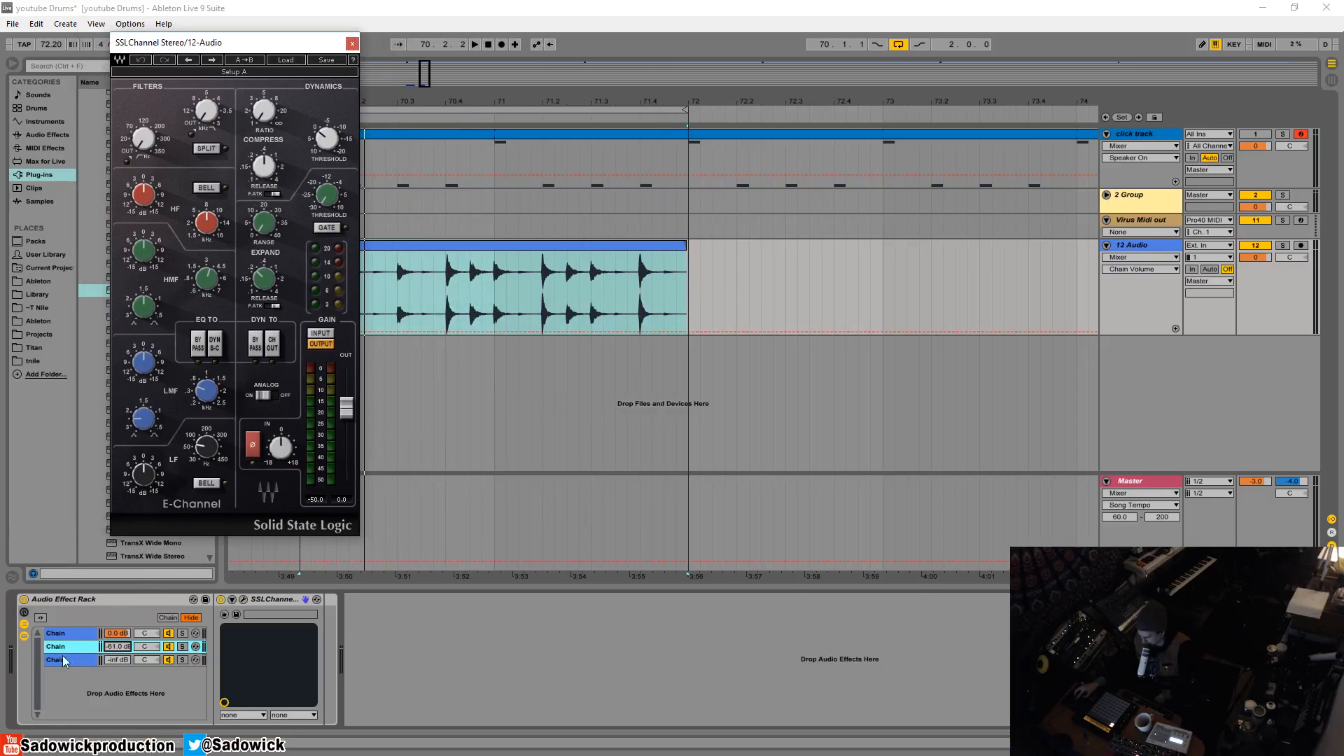
# - Mute the first chain and return the second chain's volume to its default
pyautogui.click(70, 634)
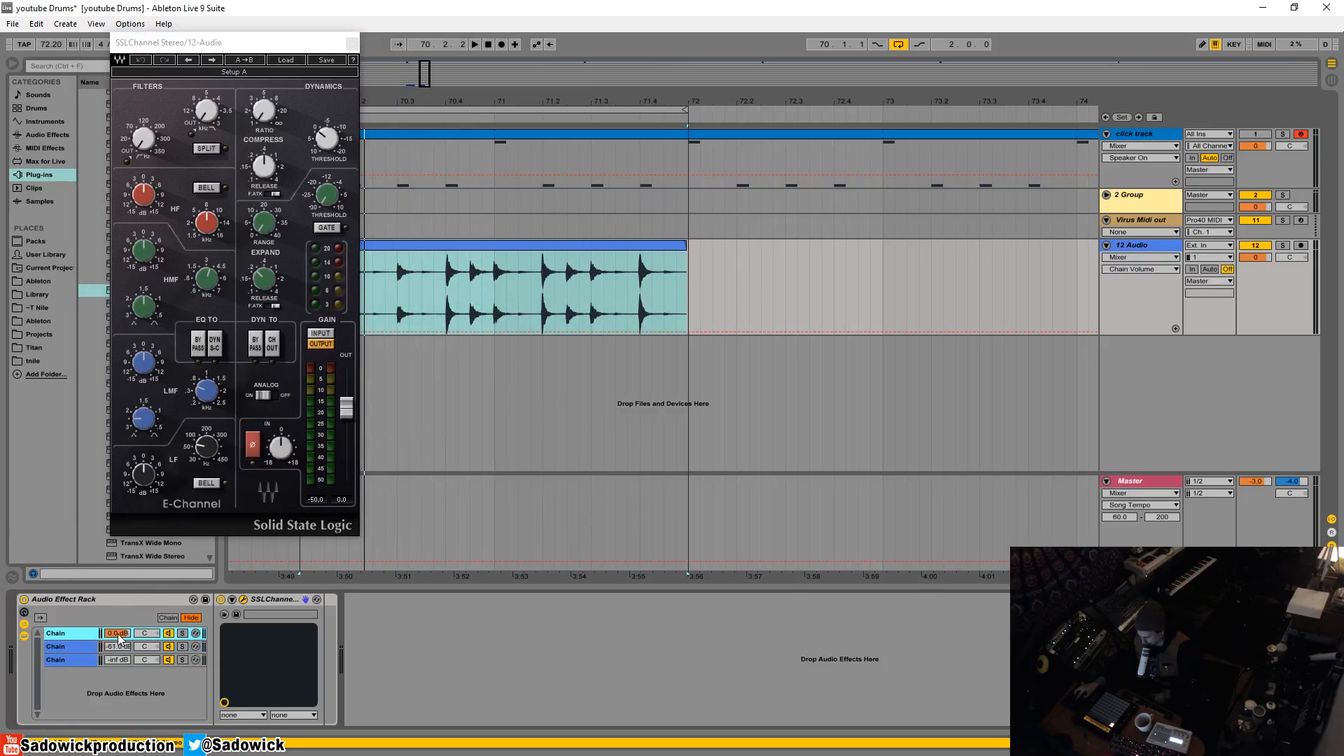
pyautogui.click(168, 633)
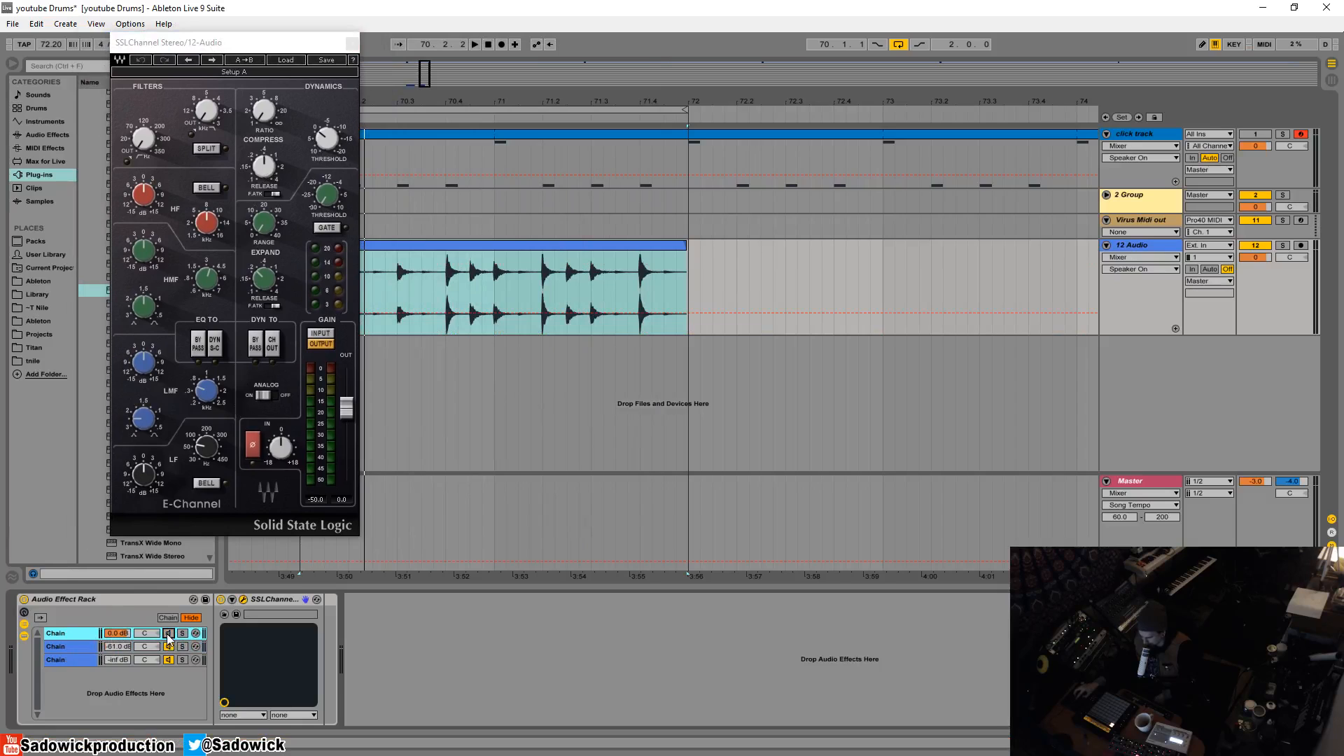
pyautogui.click(58, 651)
pyautogui.rightClick(114, 647)
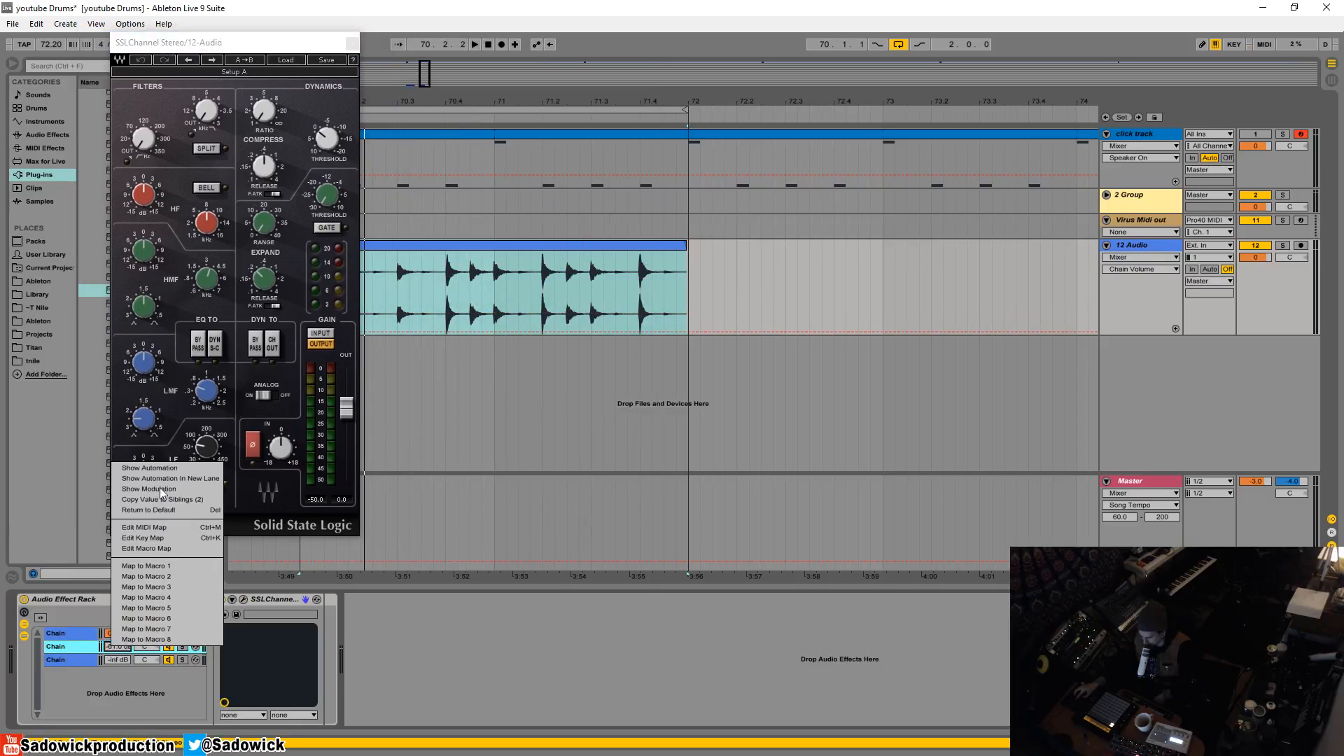
pyautogui.click(165, 507)
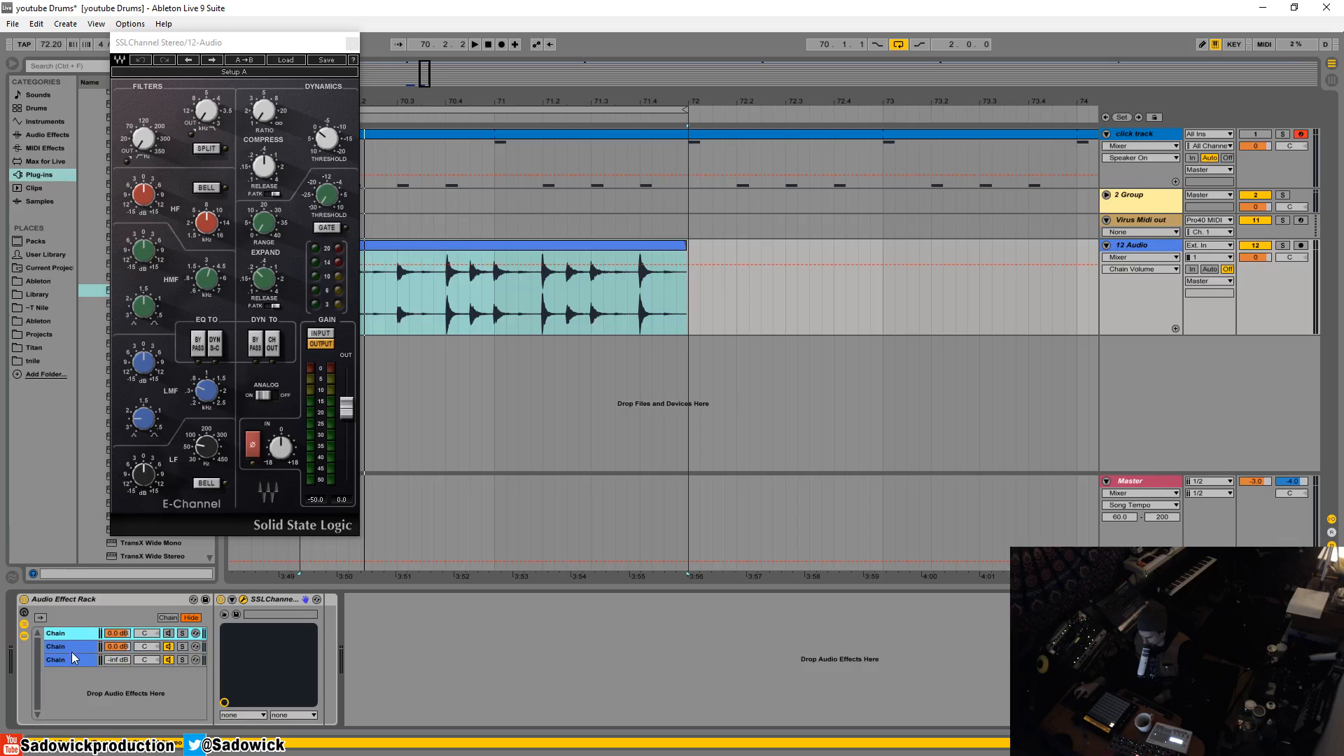
# - Close the first chain's plug-in window and open the second chain's SSLChannel while auditioning the drum loop
pyautogui.click(354, 49)
pyautogui.click(353, 45)
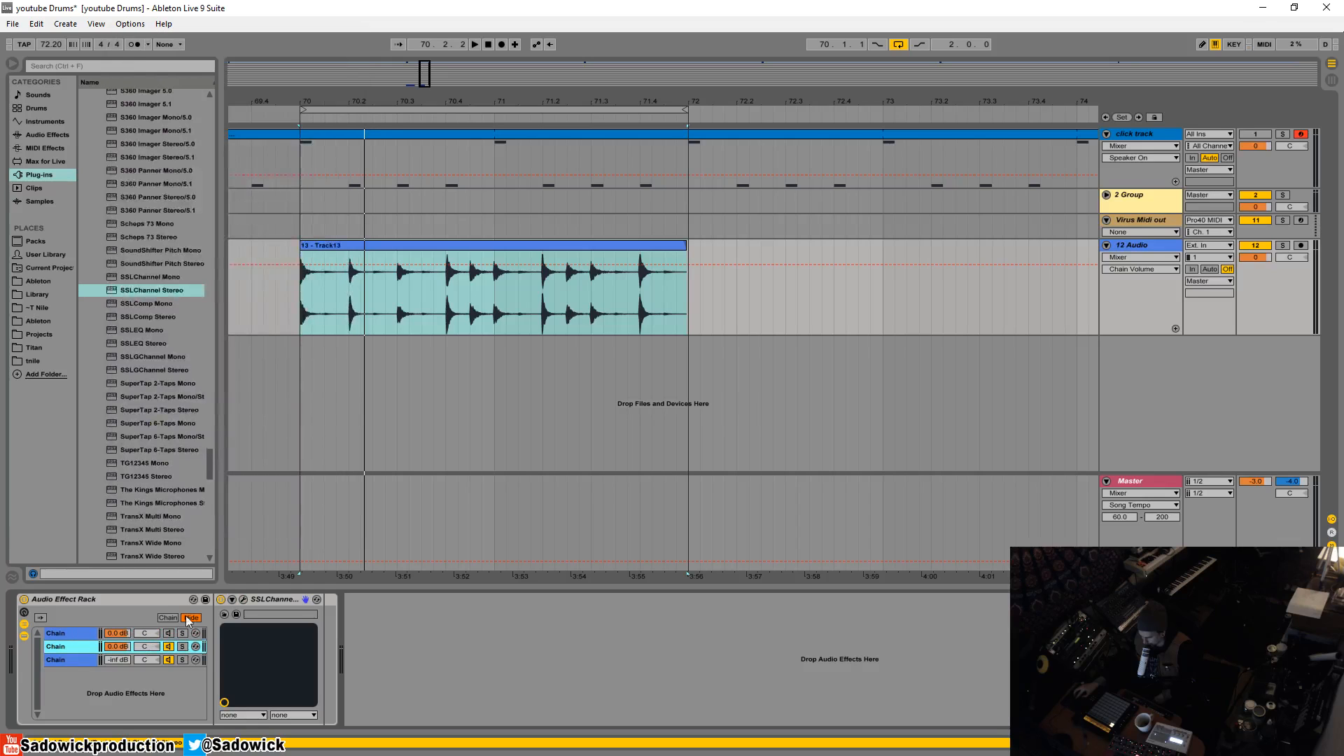
pyautogui.click(243, 599)
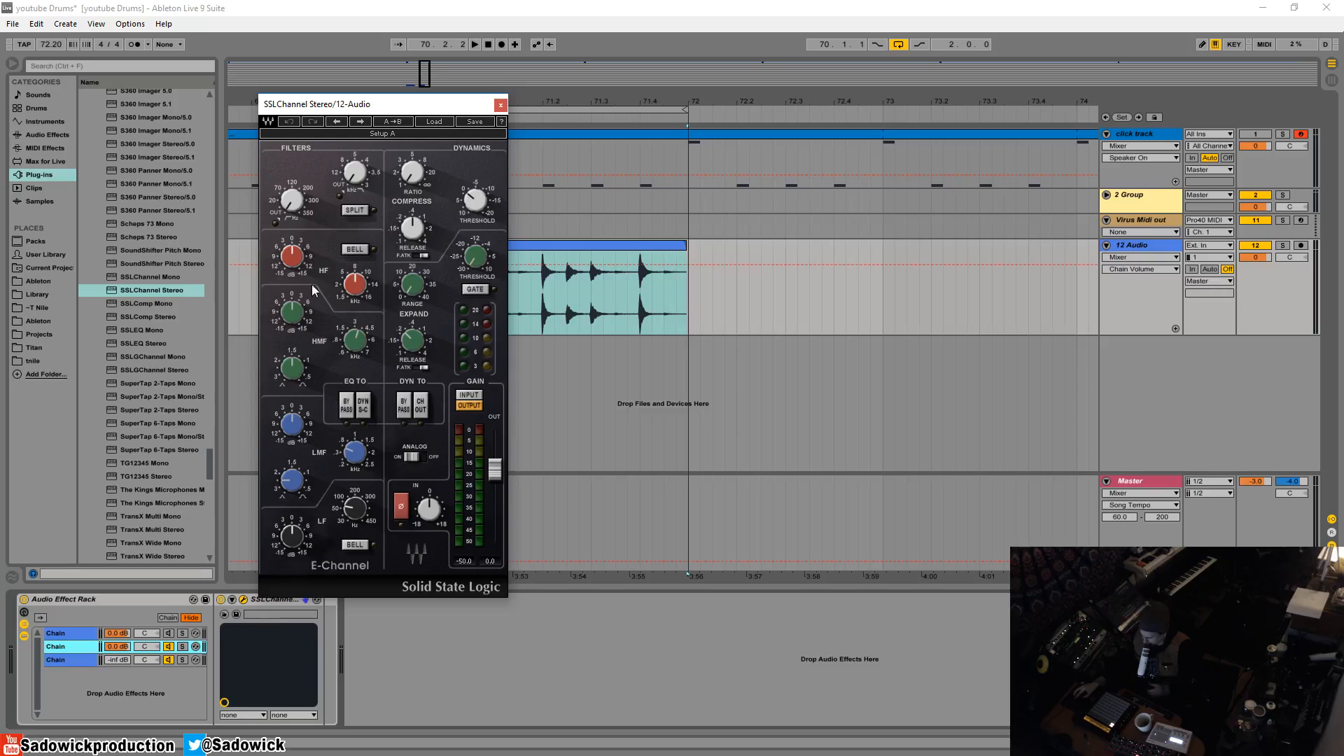
pyautogui.click(501, 105)
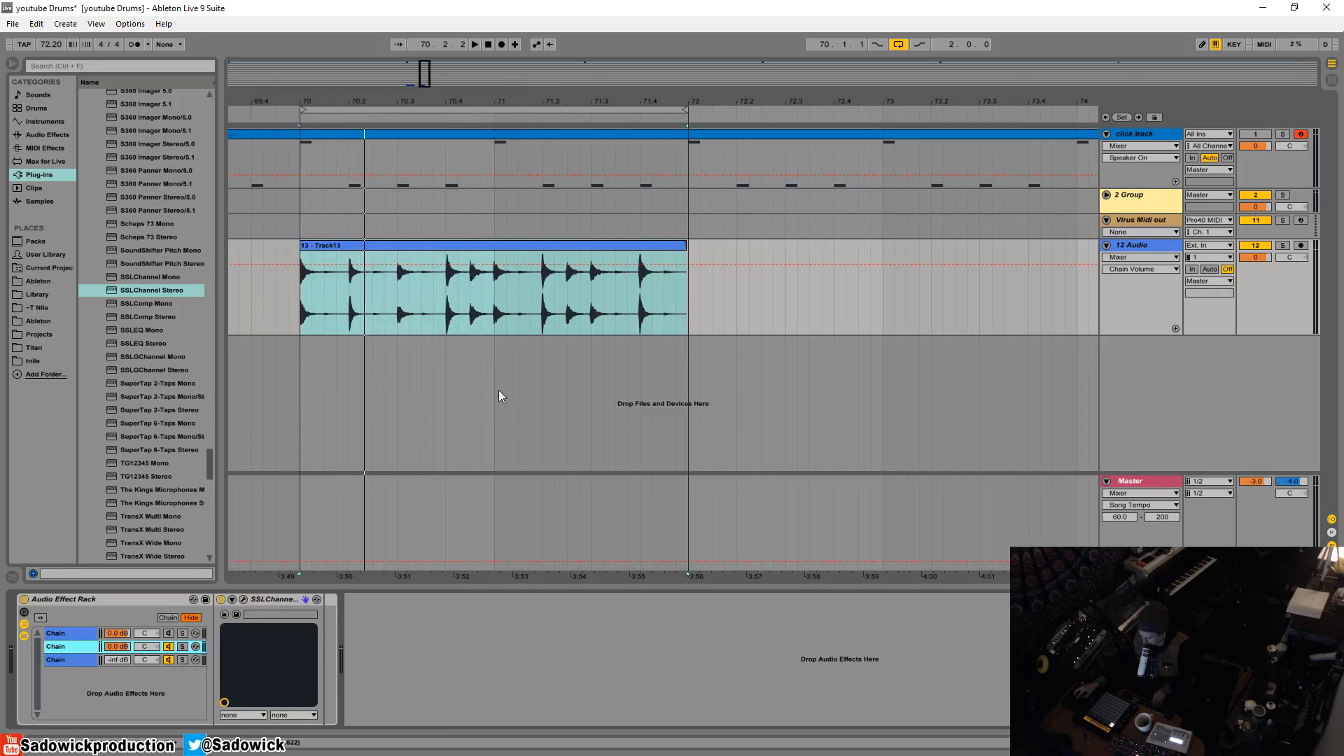
pyautogui.press('space')
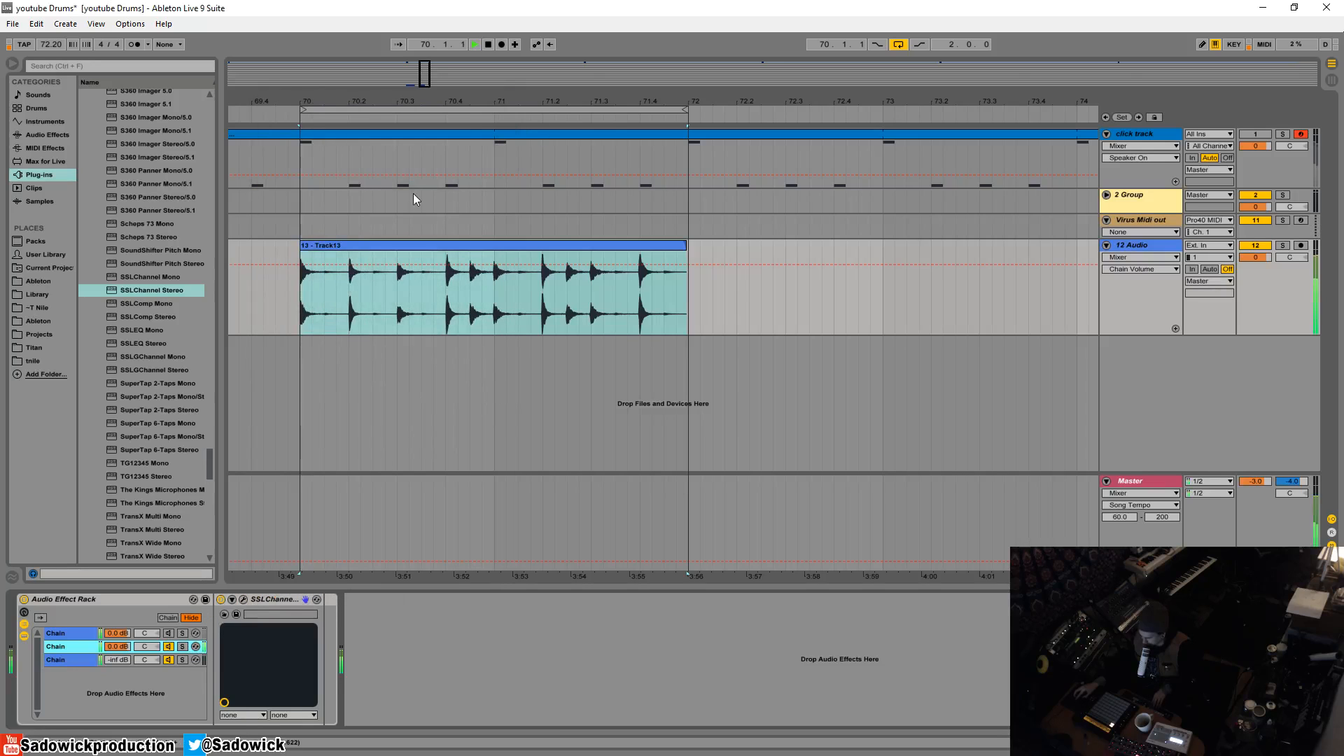
pyautogui.click(244, 599)
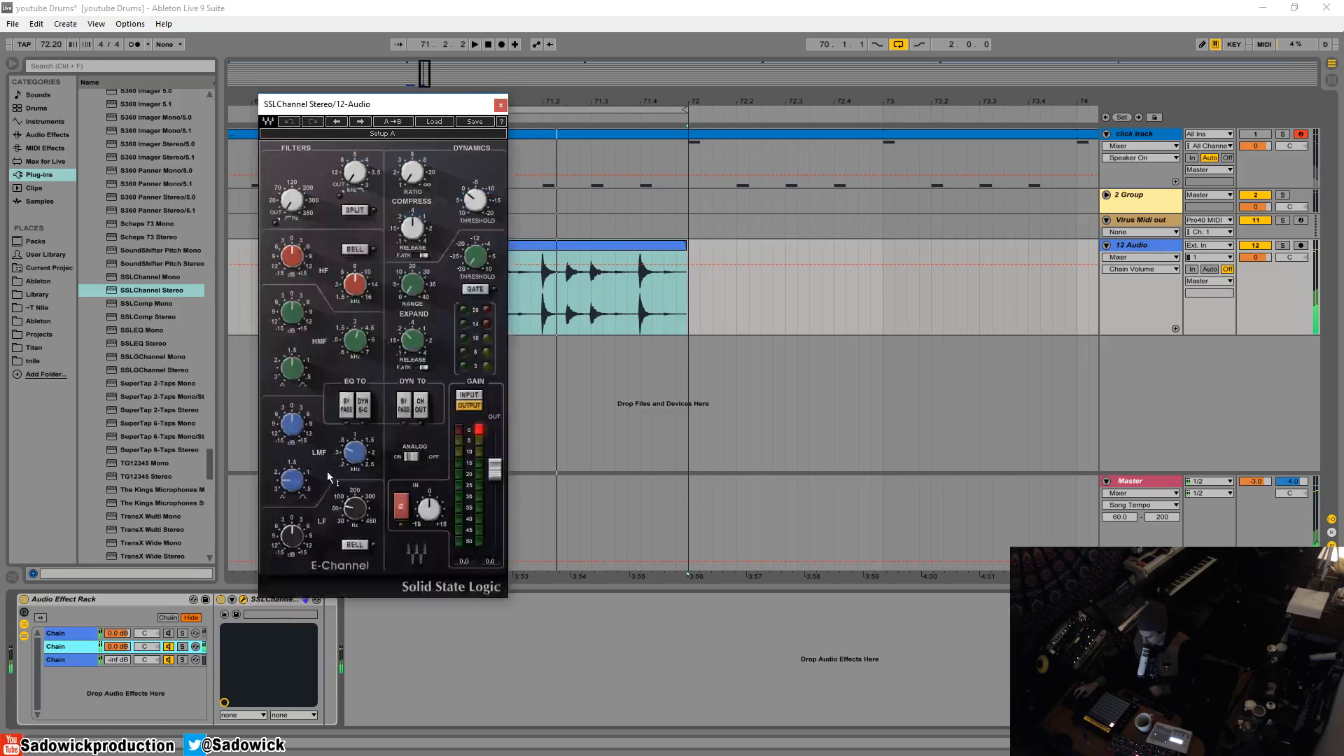
pyautogui.moveTo(456, 103); pyautogui.dragTo(452, 104)
# - Raise the second chain's SSLChannel compressor ratio and lower its compression threshold while auditioning the drum loop
pyautogui.click(407, 172)
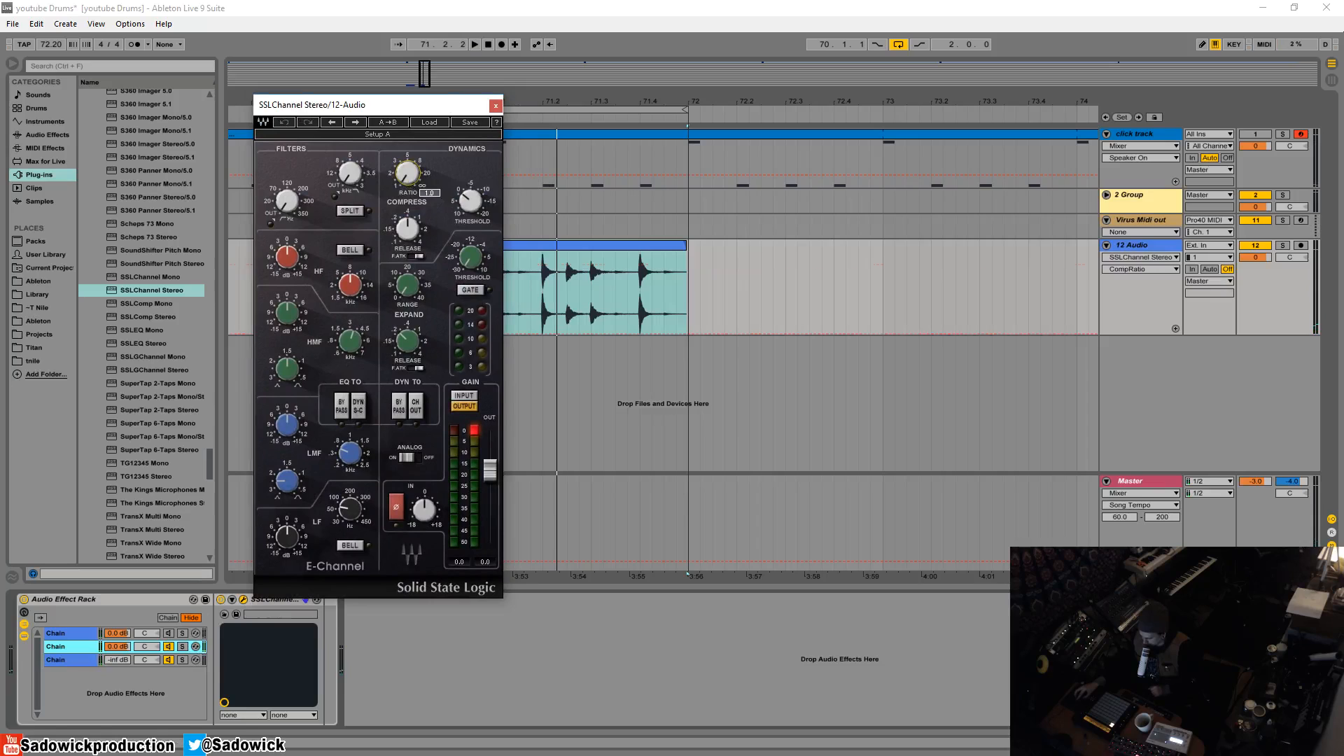
pyautogui.moveTo(407, 172); pyautogui.dragTo(407, 151)
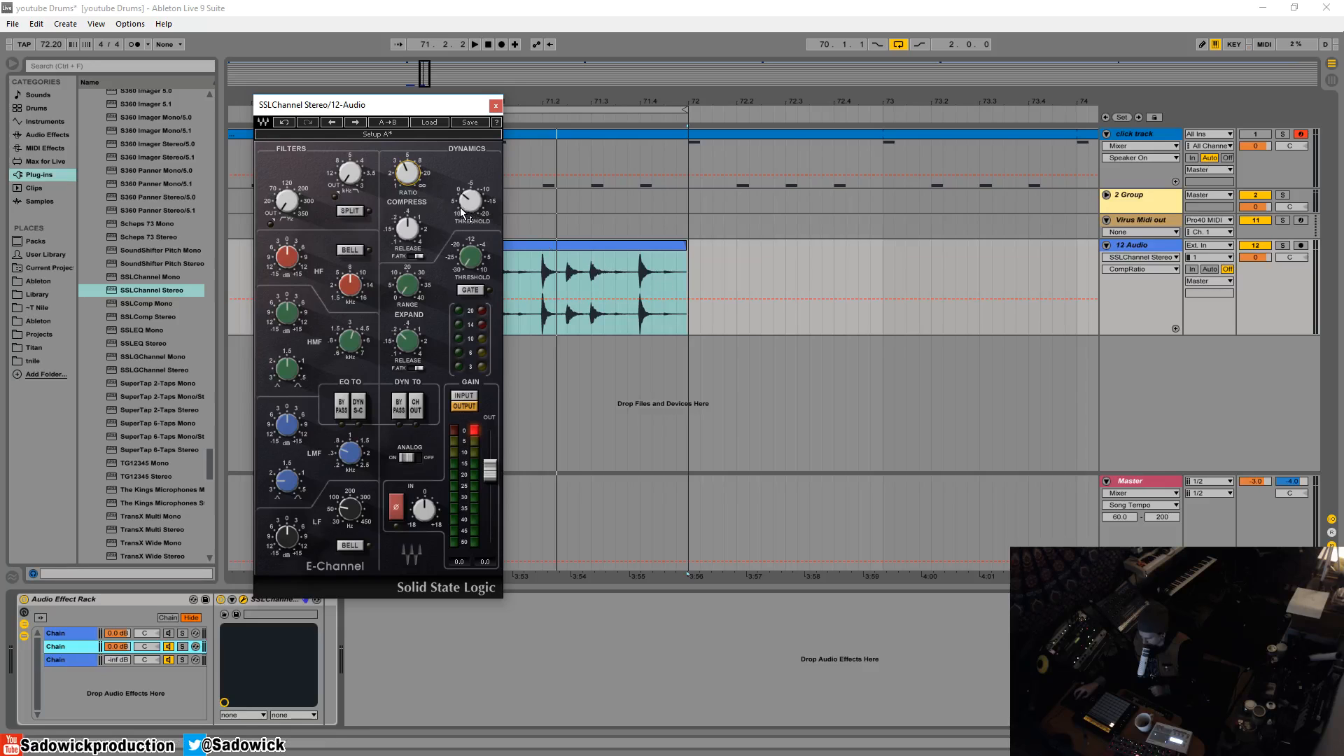
pyautogui.click(408, 228)
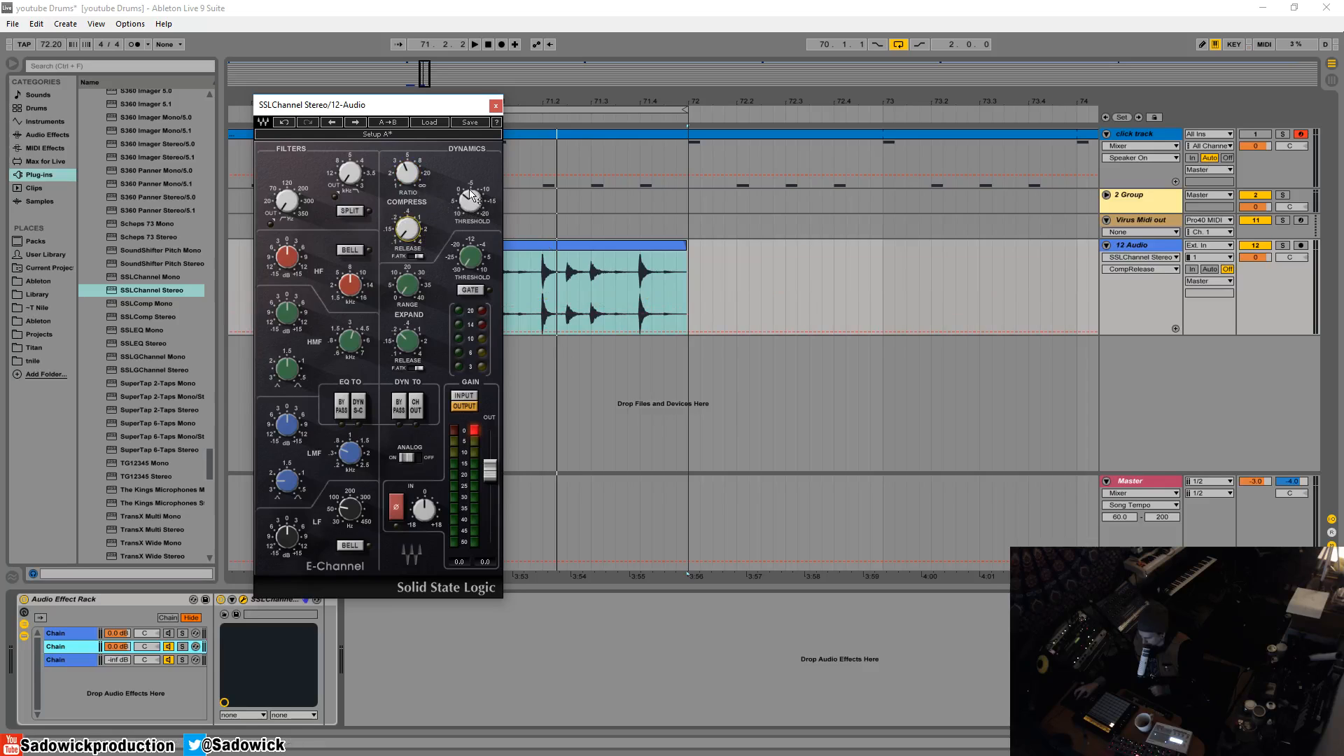
pyautogui.click(469, 209)
pyautogui.press('space')
pyautogui.moveTo(473, 202); pyautogui.dragTo(472, 149)
pyautogui.press('space')
pyautogui.press('space')
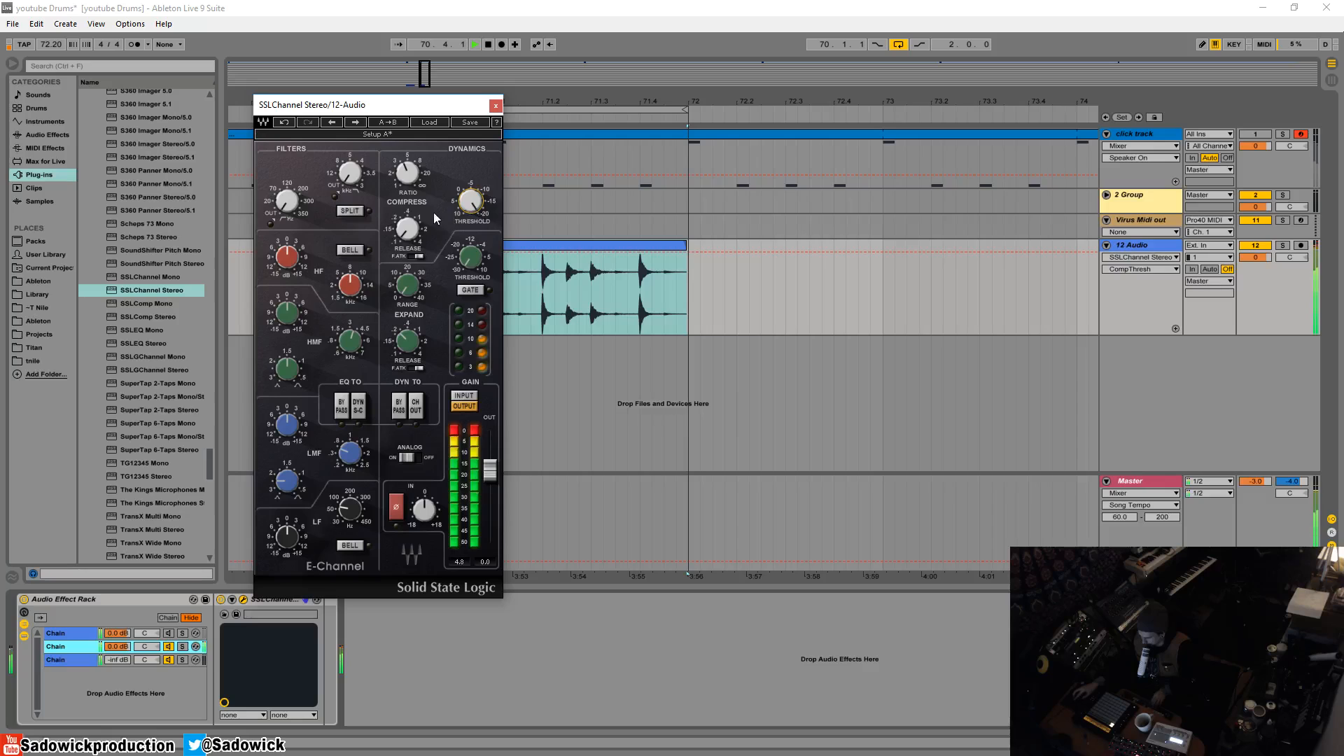
# - Switch on the compressor's fast attack (F.ATK) and audition the loop
pyautogui.click(411, 237)
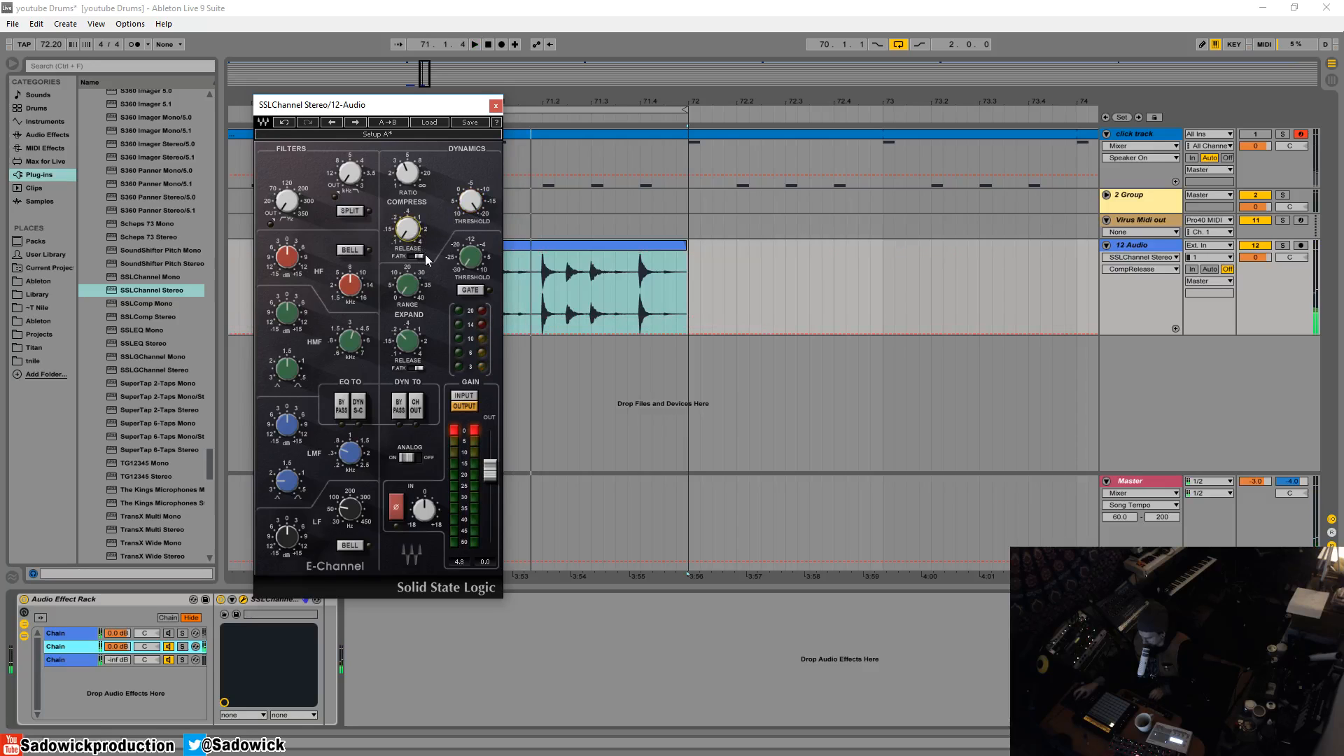
pyautogui.click(419, 256)
pyautogui.press('space')
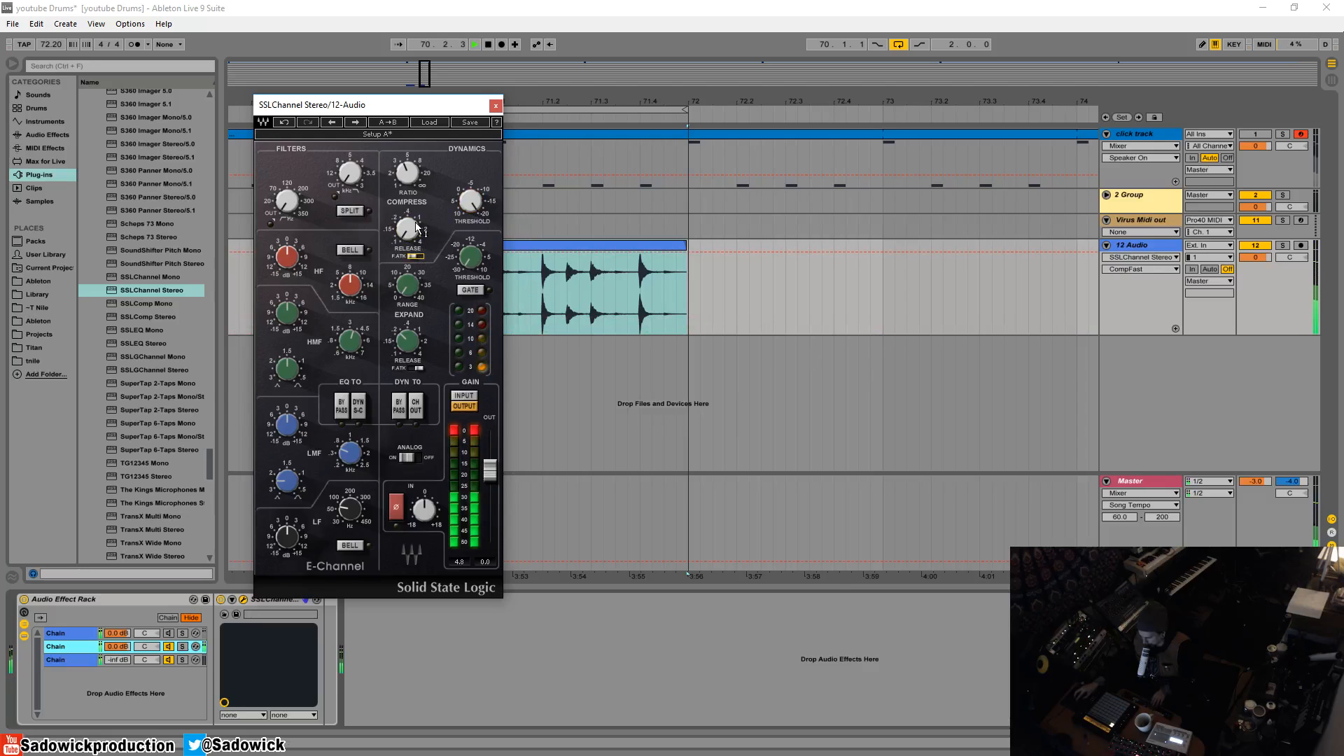
pyautogui.press('space')
# - Ease the compressor threshold back up and raise the SSLChannel output gain to 6.5 dB while playing the loop
pyautogui.moveTo(476, 202); pyautogui.dragTo(476, 219)
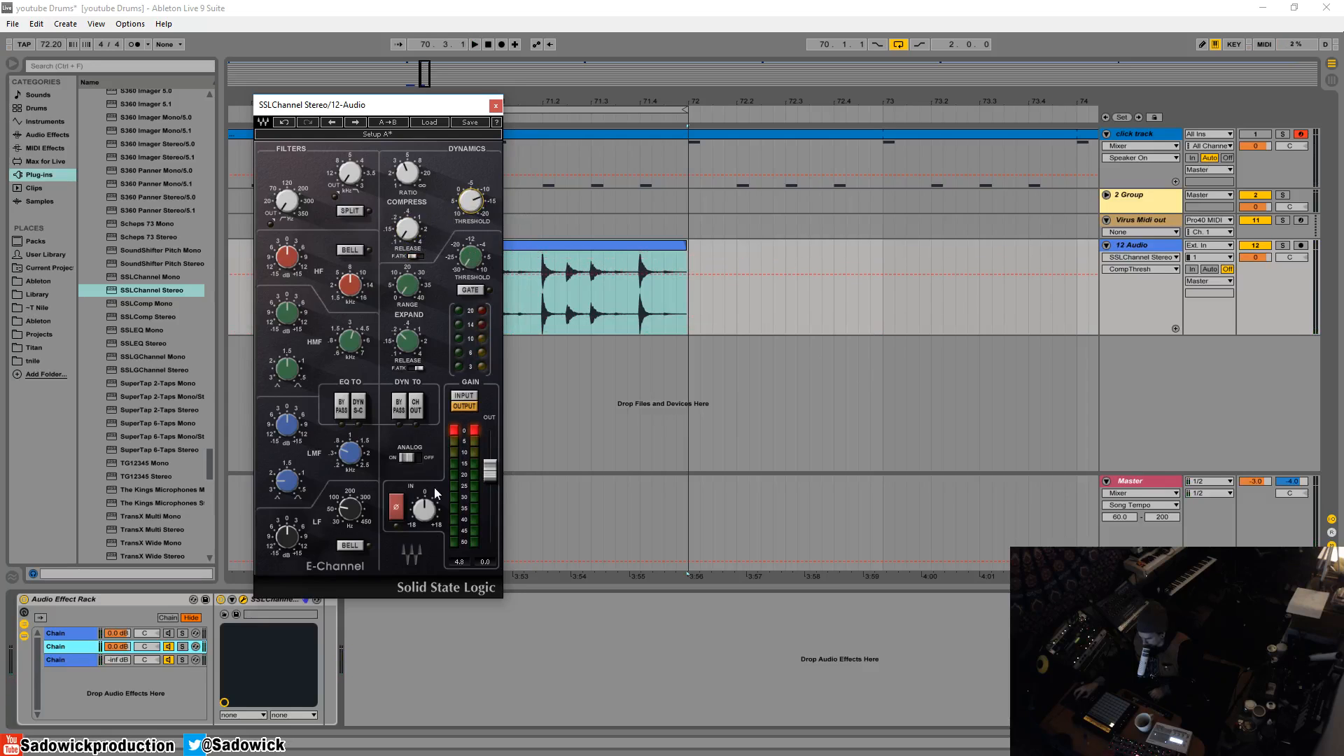
pyautogui.press('space')
pyautogui.moveTo(490, 471); pyautogui.dragTo(490, 452)
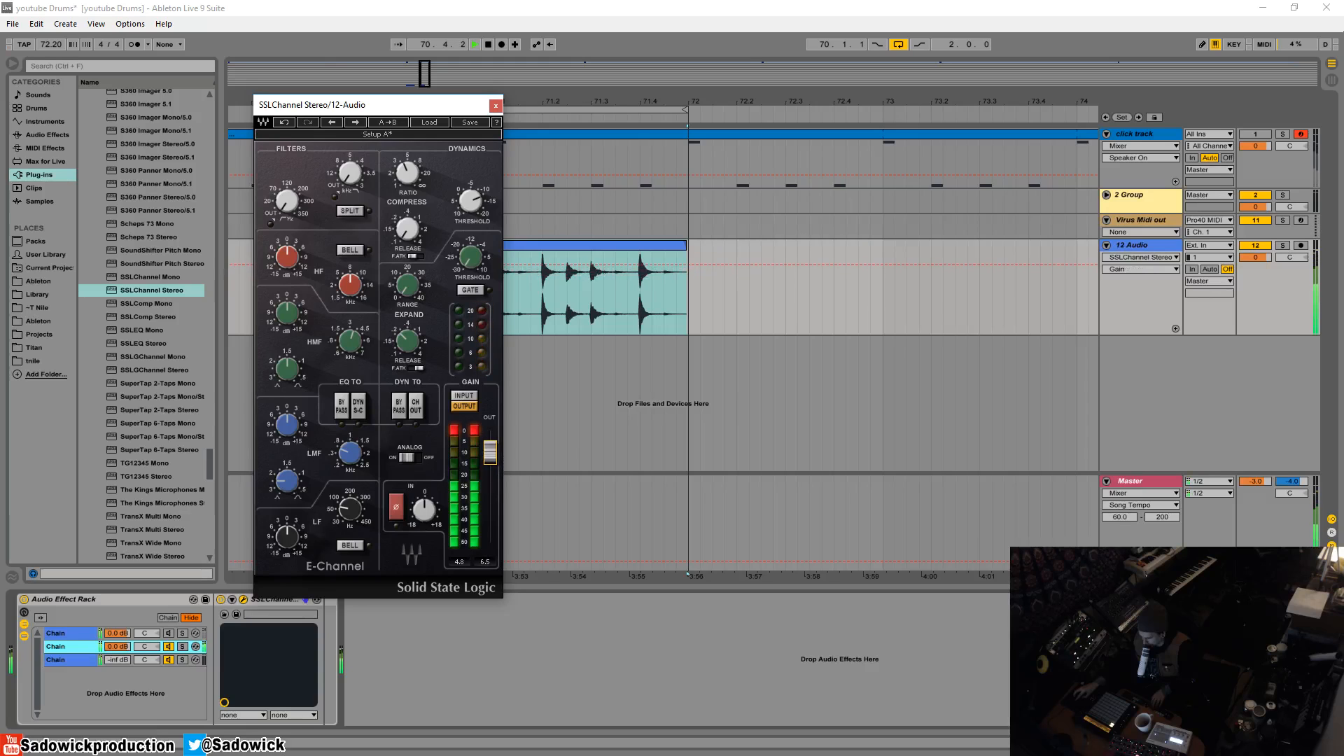
pyautogui.press('space')
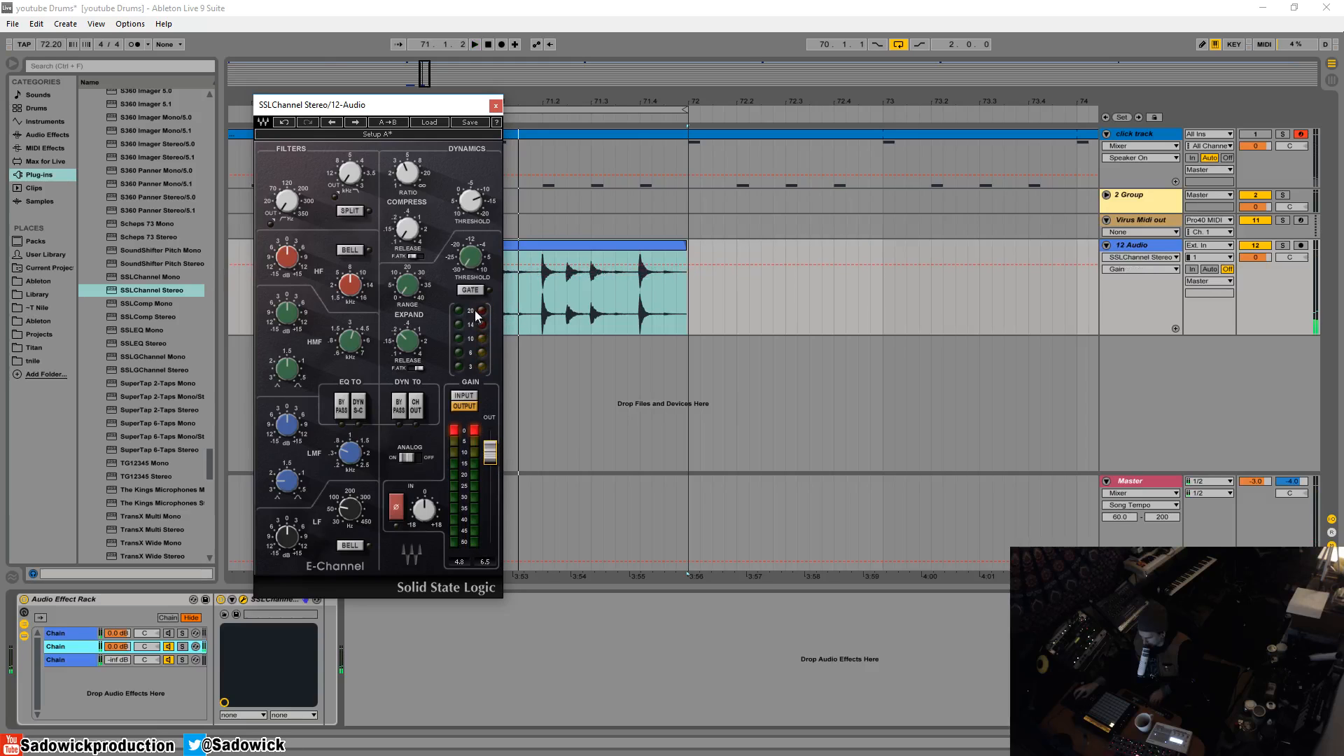
# - Raise the second chain's high-pass filter frequency, audition the loop and close the SSLChannel window
pyautogui.click(287, 201)
pyautogui.moveTo(287, 201); pyautogui.dragTo(287, 208)
pyautogui.moveTo(287, 201); pyautogui.dragTo(287, 179)
pyautogui.press('space')
pyautogui.press('space')
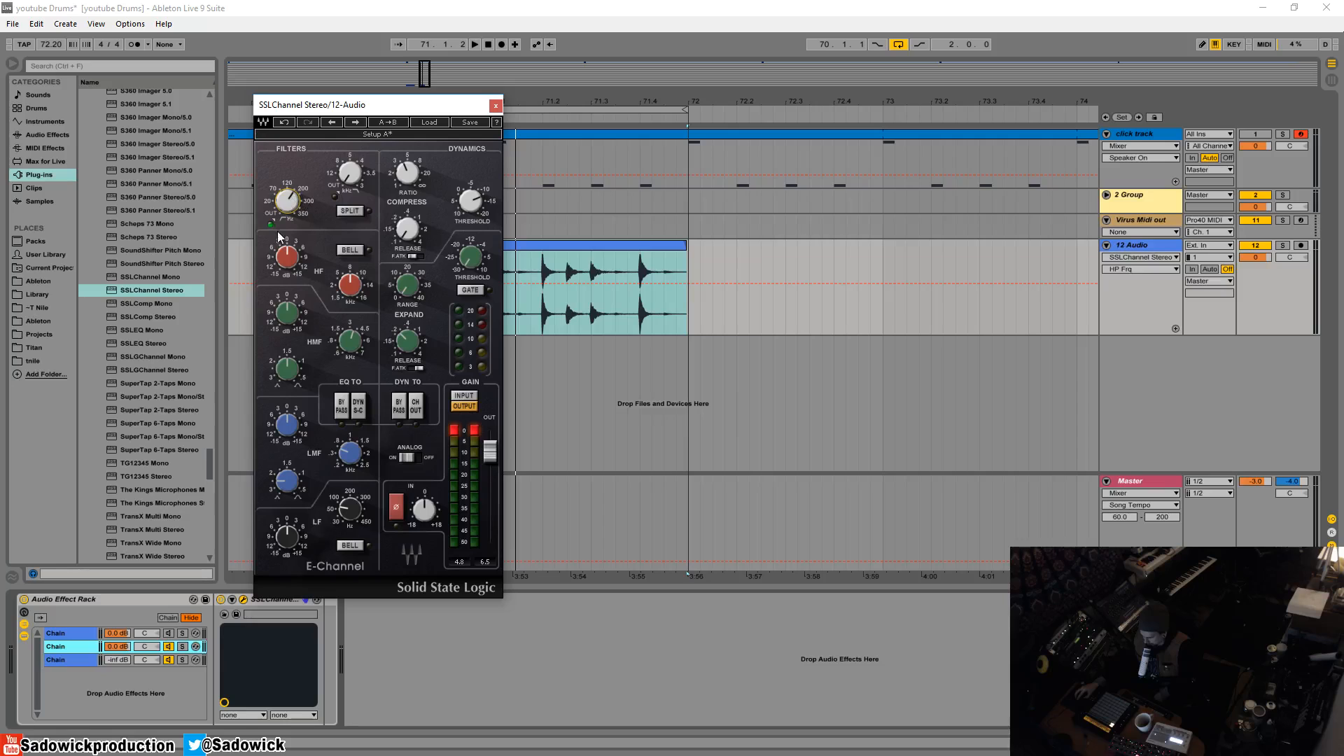
pyautogui.click(495, 106)
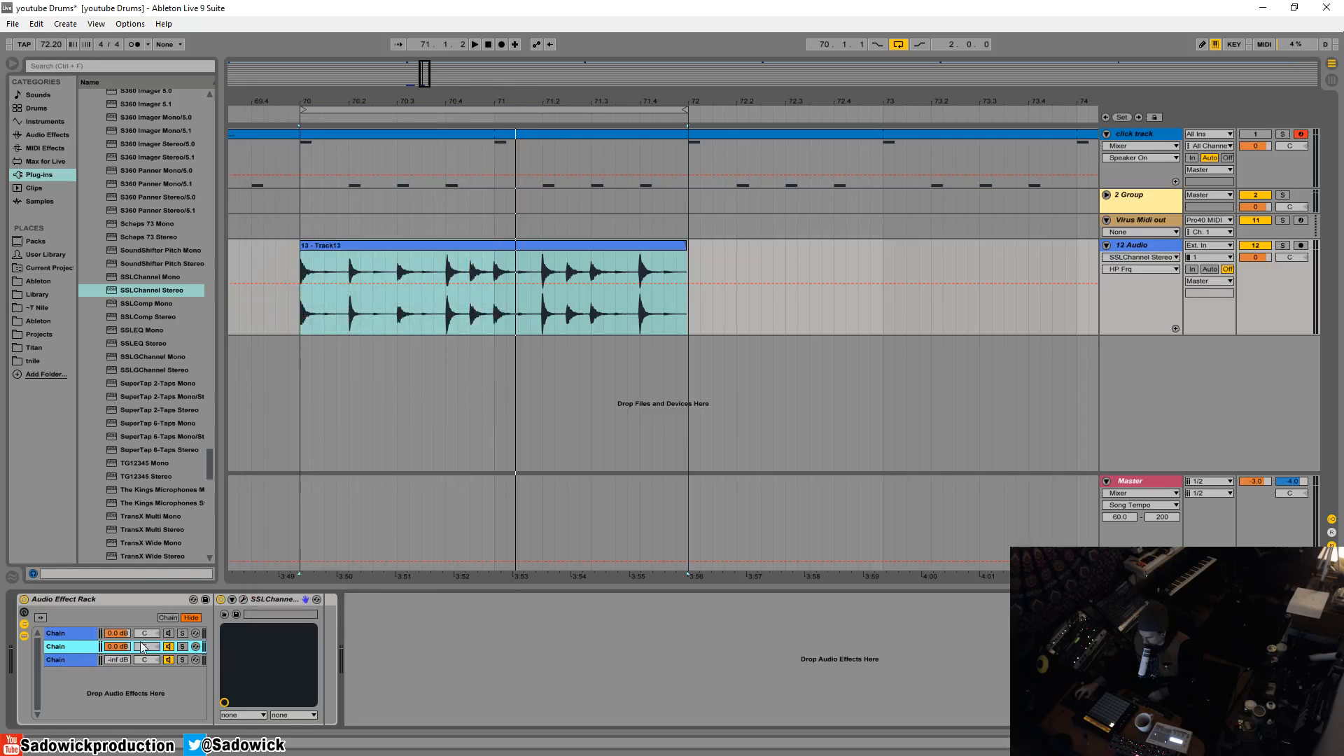
# - Pull the second chain's volume down to -inf dB and colour the first chain orange
pyautogui.moveTo(119, 646); pyautogui.dragTo(123, 649)
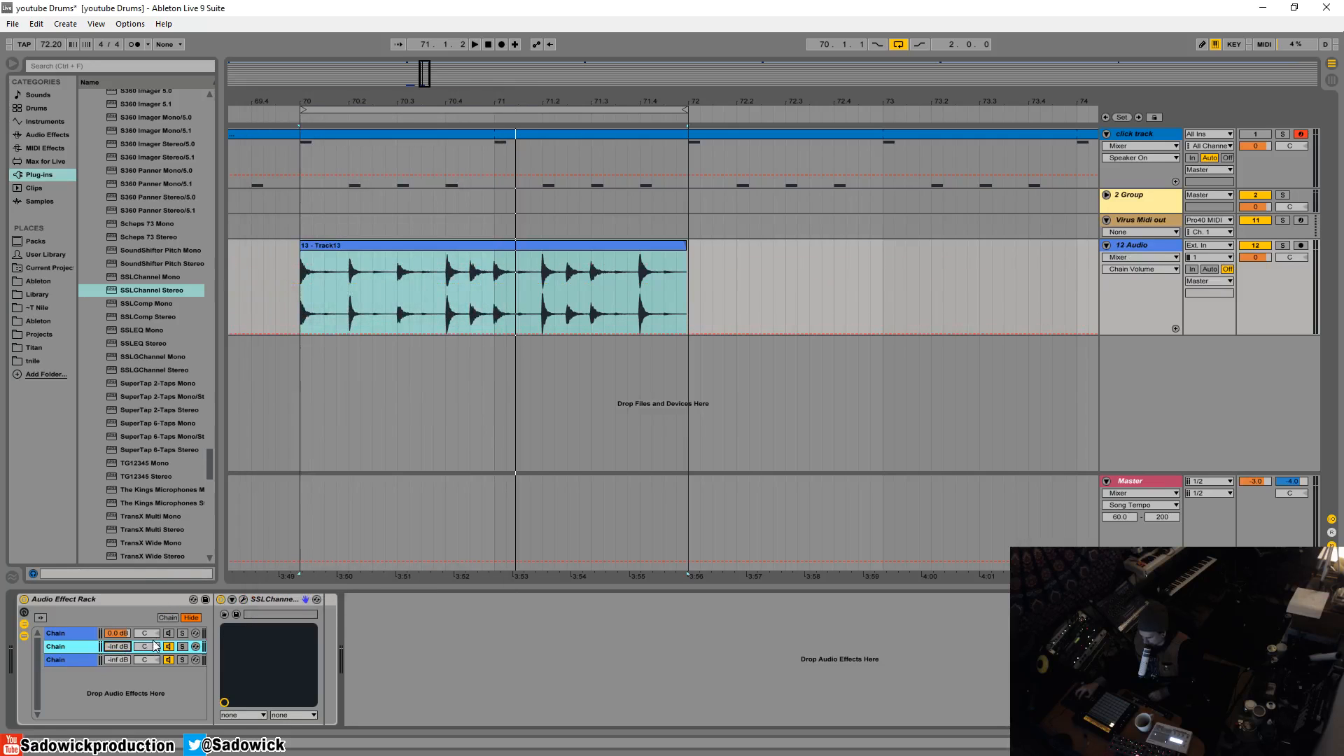
pyautogui.click(77, 633)
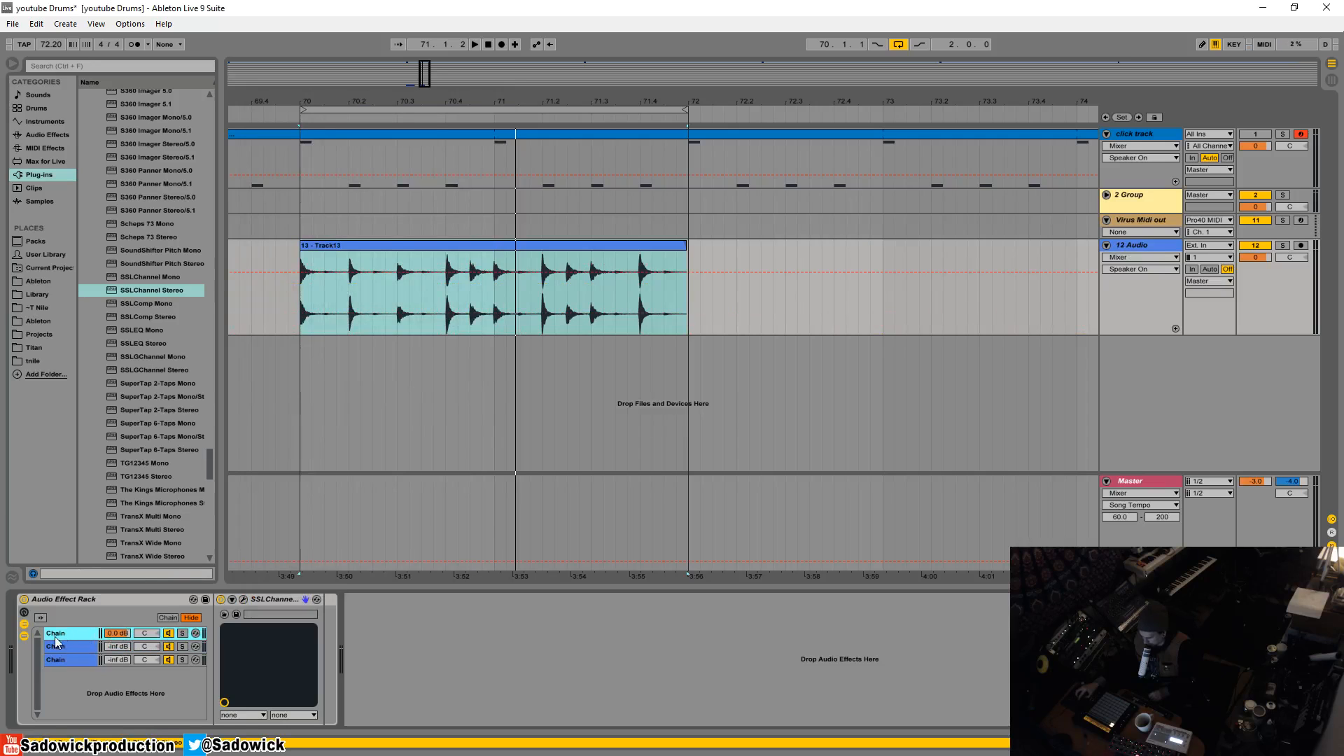
pyautogui.rightClick(56, 633)
pyautogui.click(70, 595)
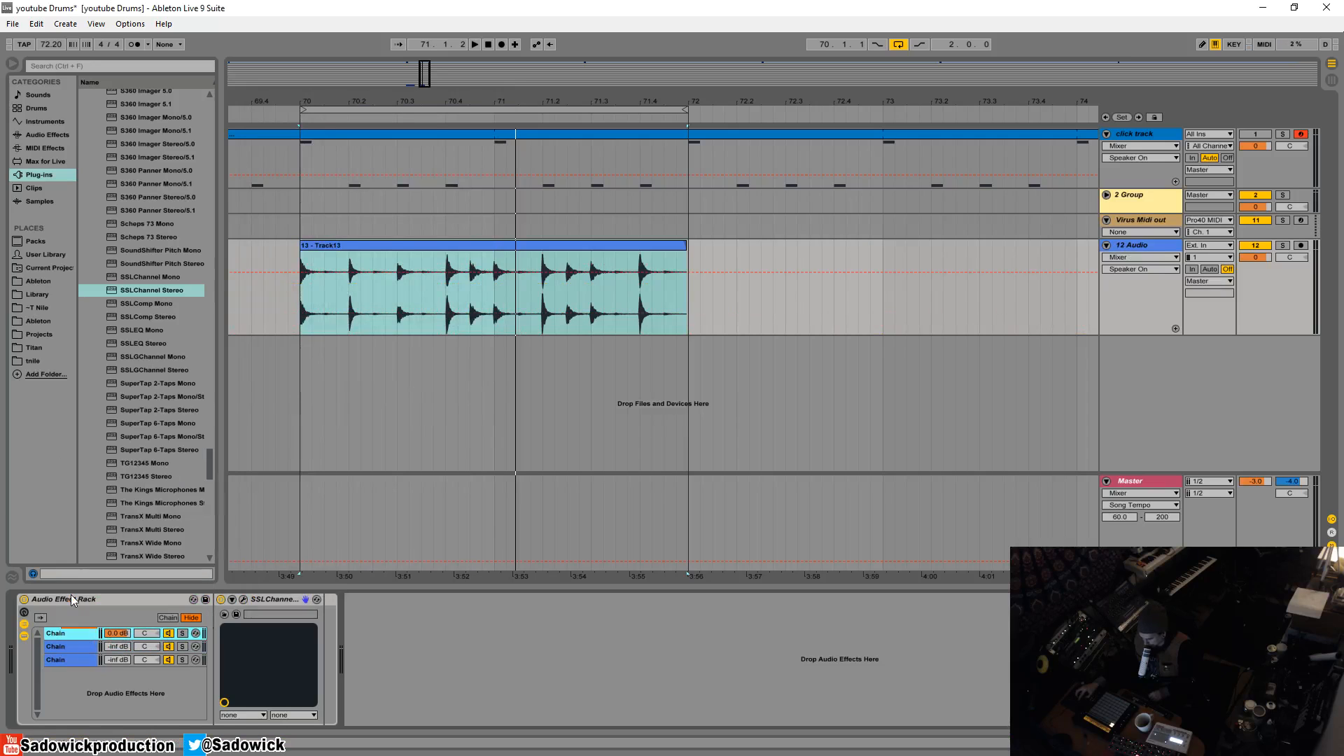
pyautogui.click(73, 632)
# - Solo the second chain, reset its volume to the default 0.0 dB and look over its SSLChannel settings
pyautogui.click(70, 645)
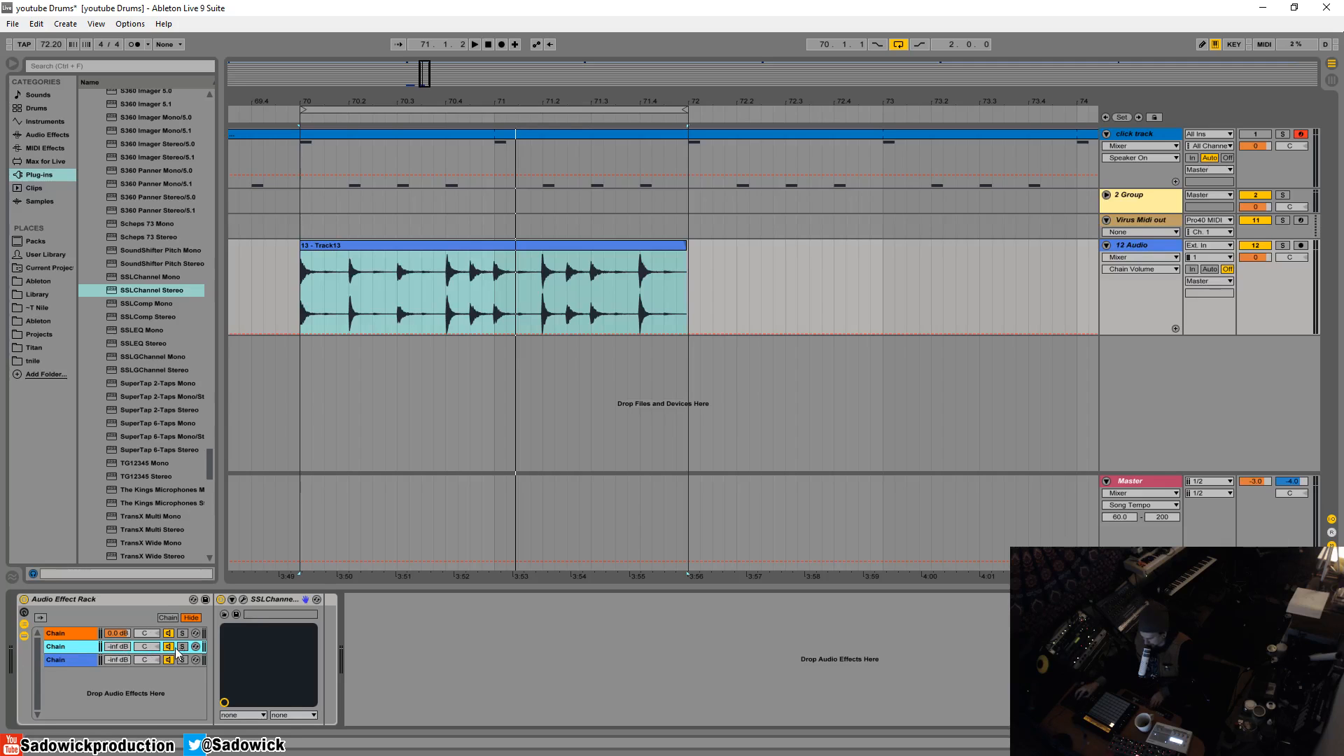
pyautogui.click(183, 646)
pyautogui.rightClick(106, 647)
pyautogui.click(140, 505)
pyautogui.click(242, 599)
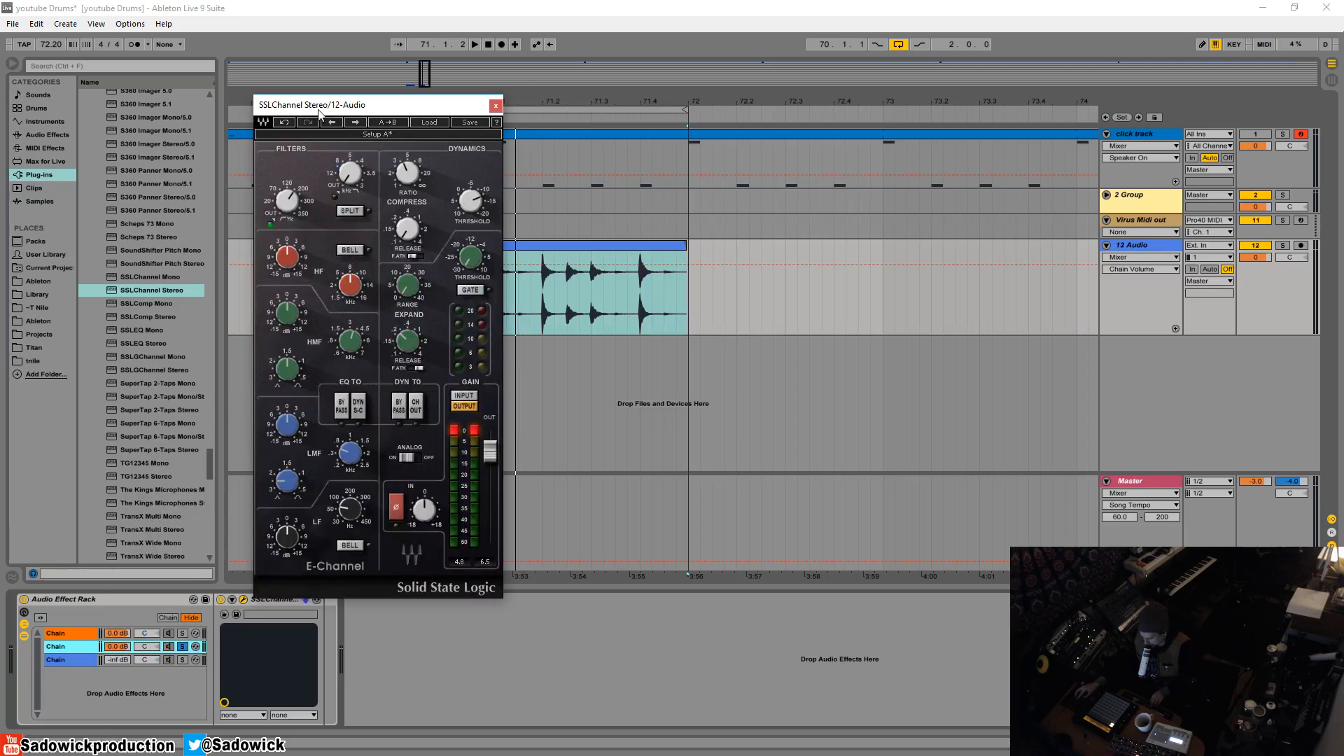
pyautogui.click(496, 106)
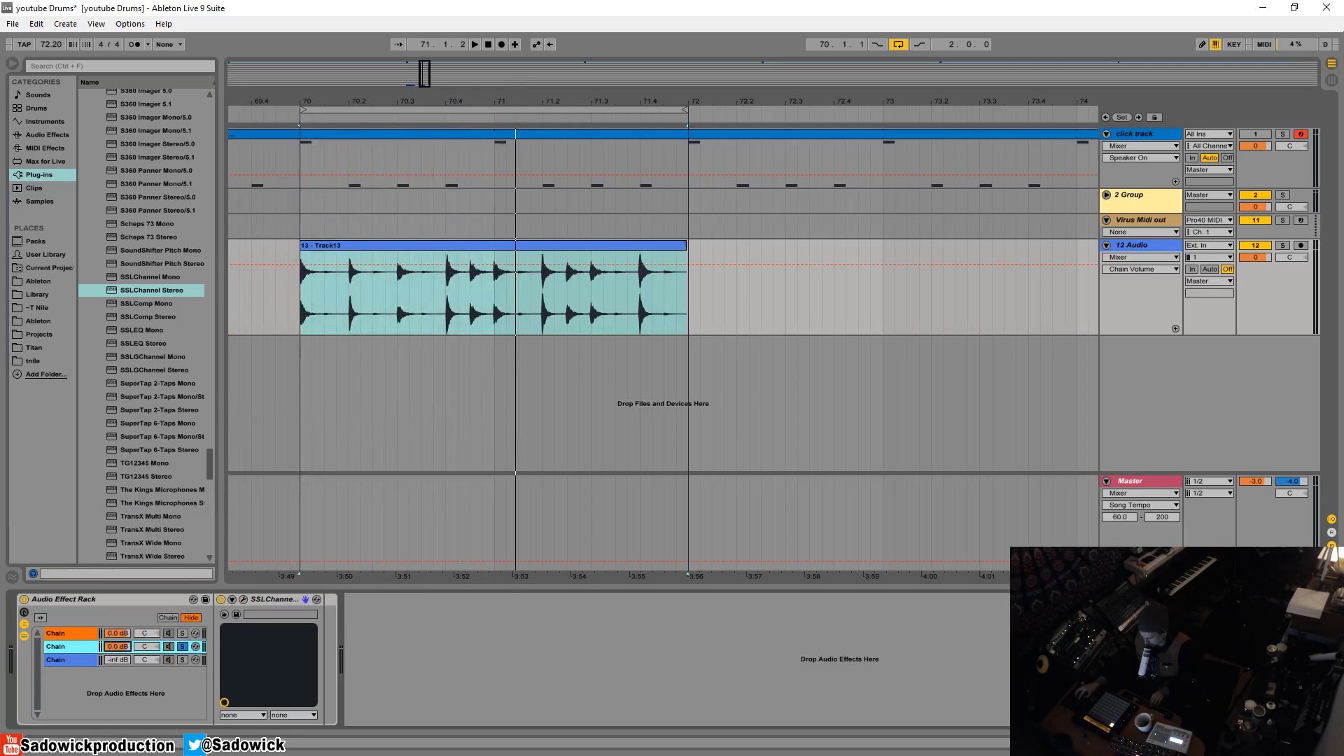
# - Unsolo the second chain and blend its volume up from -inf to -3.4 dB while playing the loop
pyautogui.moveTo(117, 646); pyautogui.dragTo(126, 656)
pyautogui.click(181, 647)
pyautogui.moveTo(112, 648)
pyautogui.mouseDown()
pyautogui.moveTo(115, 602)
pyautogui.moveTo(115, 651)
pyautogui.mouseUp()
pyautogui.press('space')
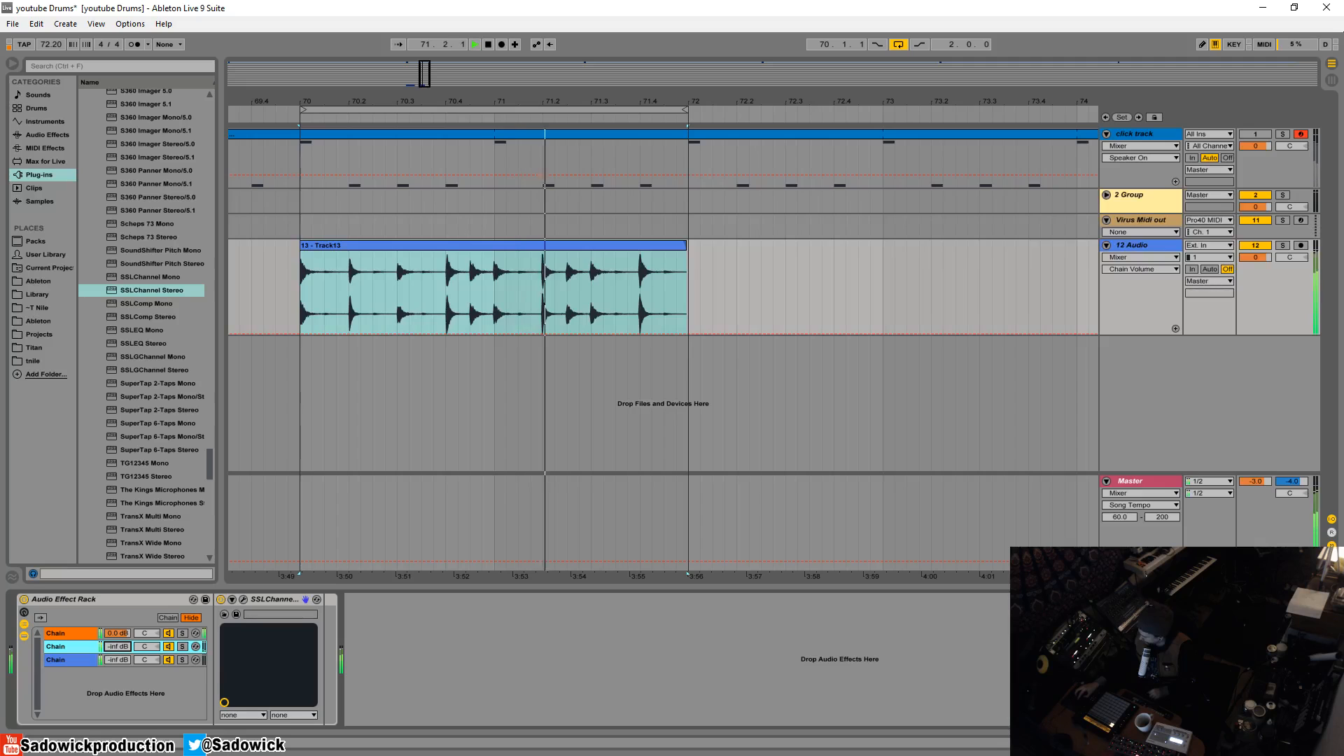
pyautogui.moveTo(116, 651); pyautogui.dragTo(115, 606)
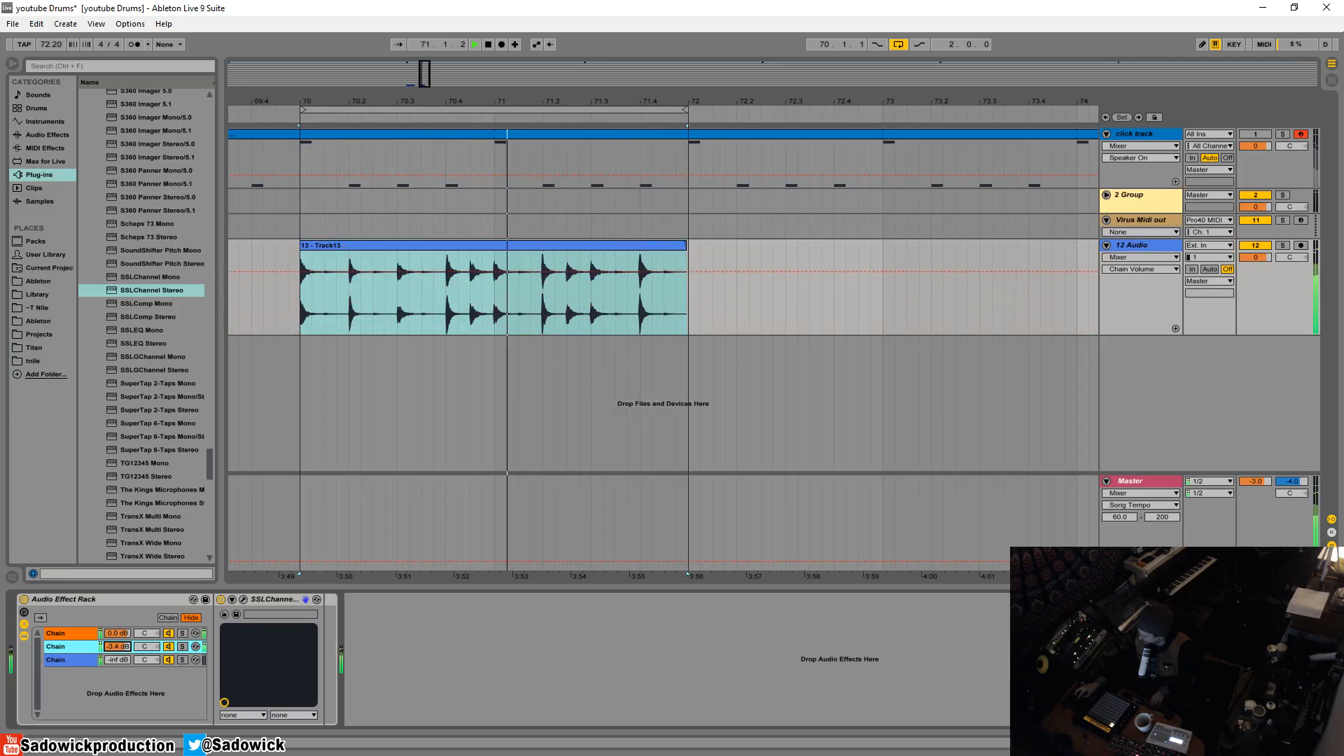
pyautogui.press('space')
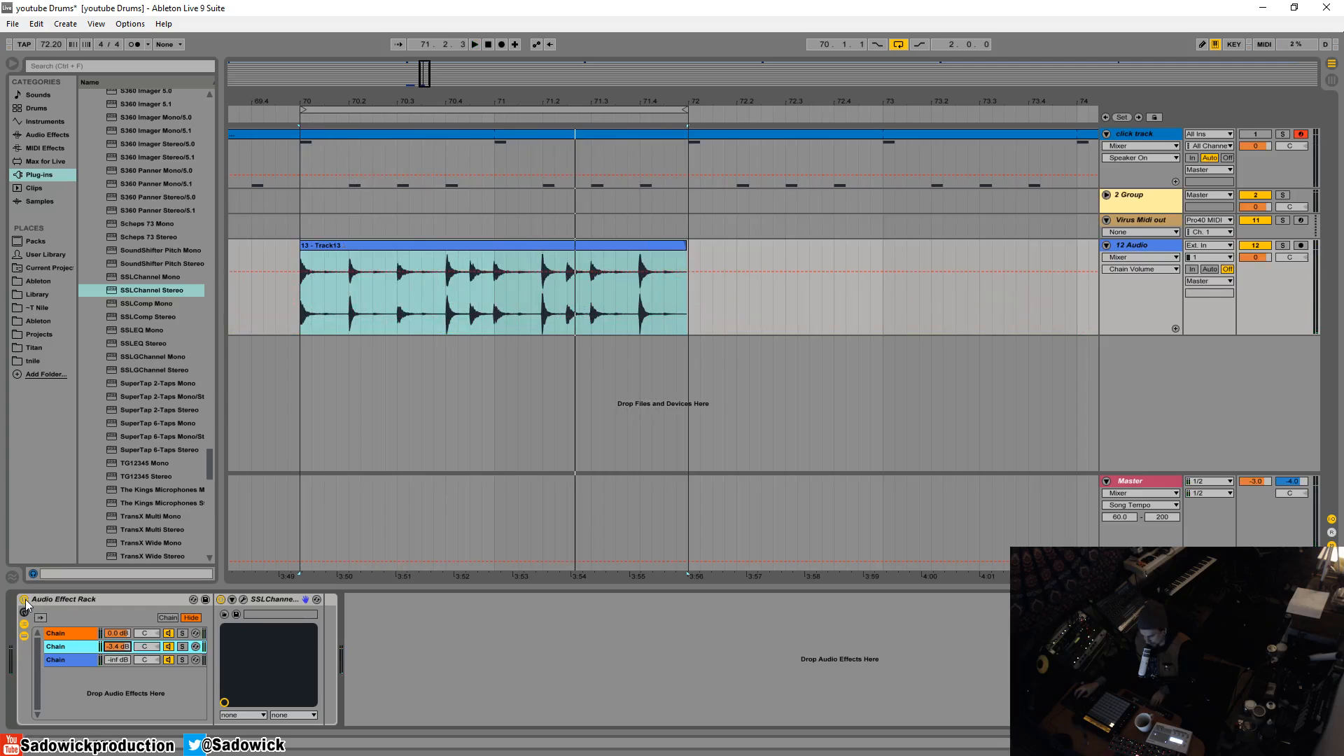
# - Compare the playing drum loop with the whole Audio Effect Rack bypassed and enabled
pyautogui.press('space')
pyautogui.click(23, 600)
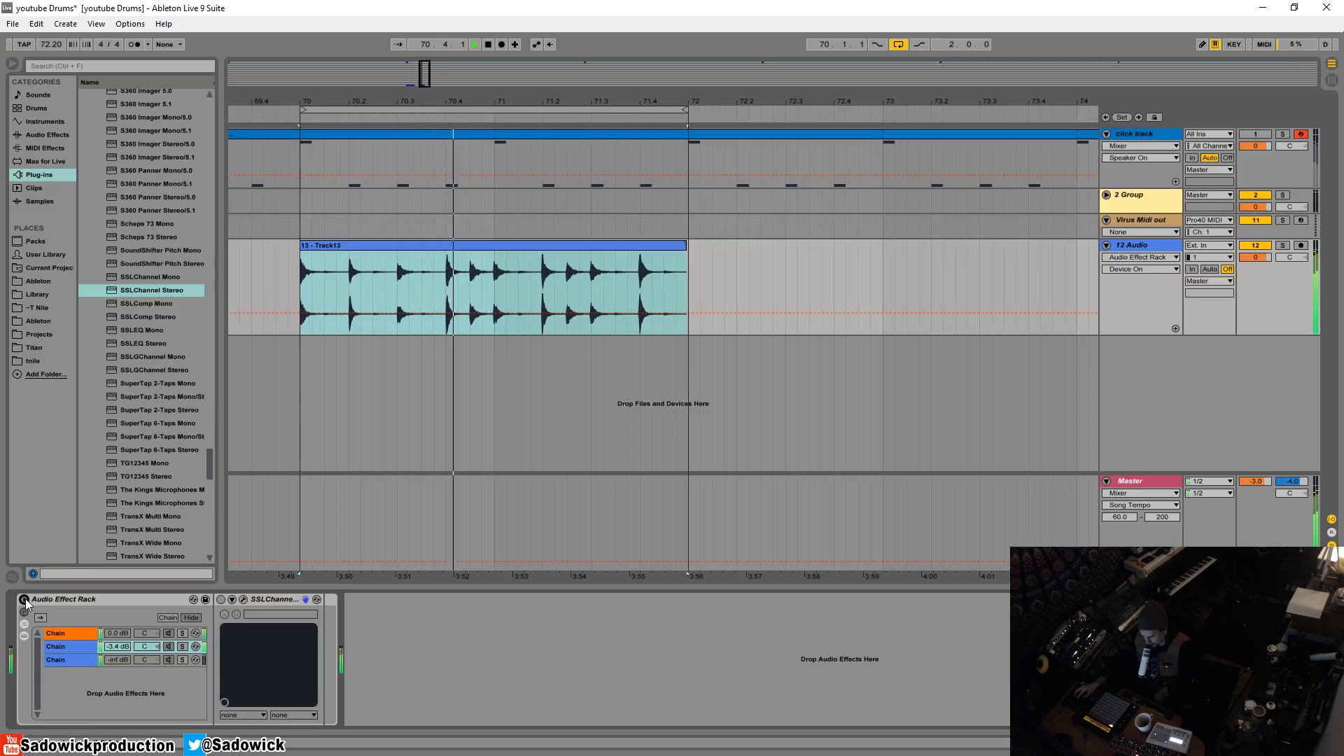
pyautogui.click(24, 600)
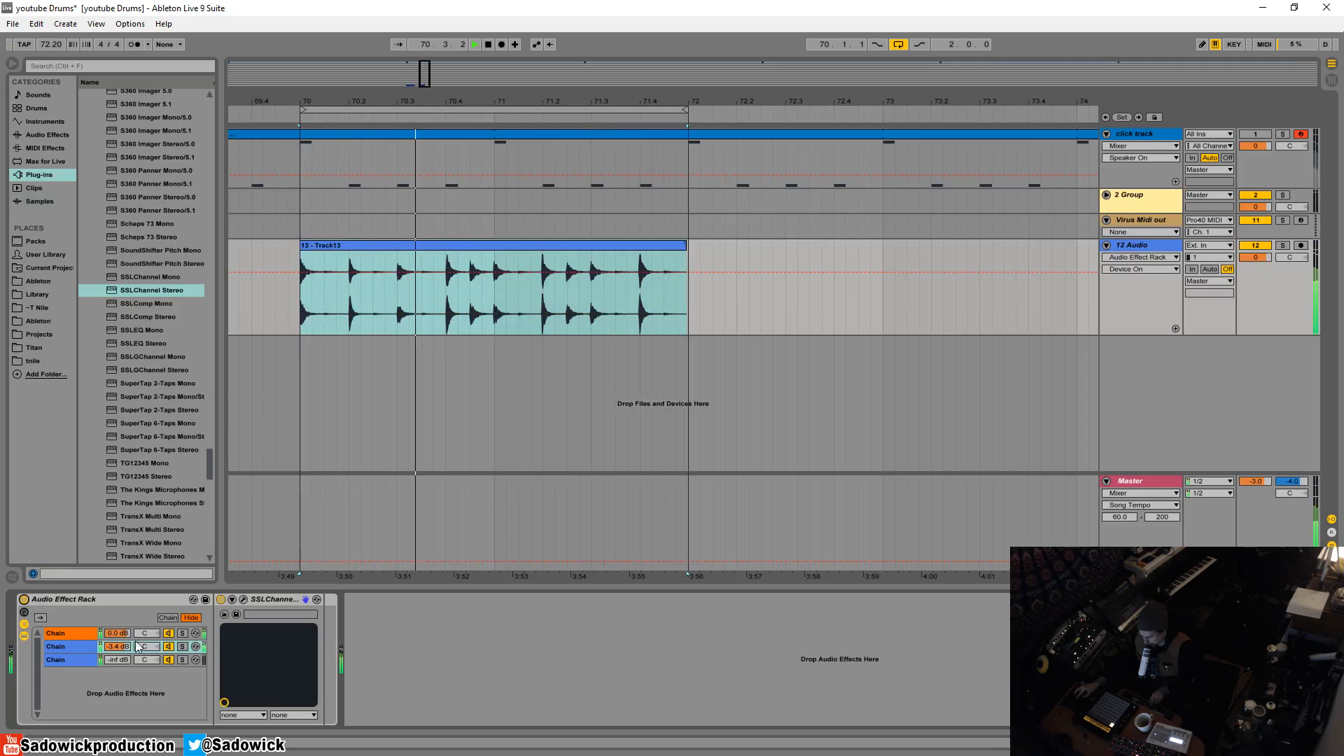
# - Lower the first chain's volume to about -5.6 dB, reduce the second chain's volume and audition the blend
pyautogui.moveTo(118, 633)
pyautogui.mouseDown()
pyautogui.moveTo(115, 669)
pyautogui.moveTo(120, 628)
pyautogui.moveTo(119, 640)
pyautogui.mouseUp()
pyautogui.press('space')
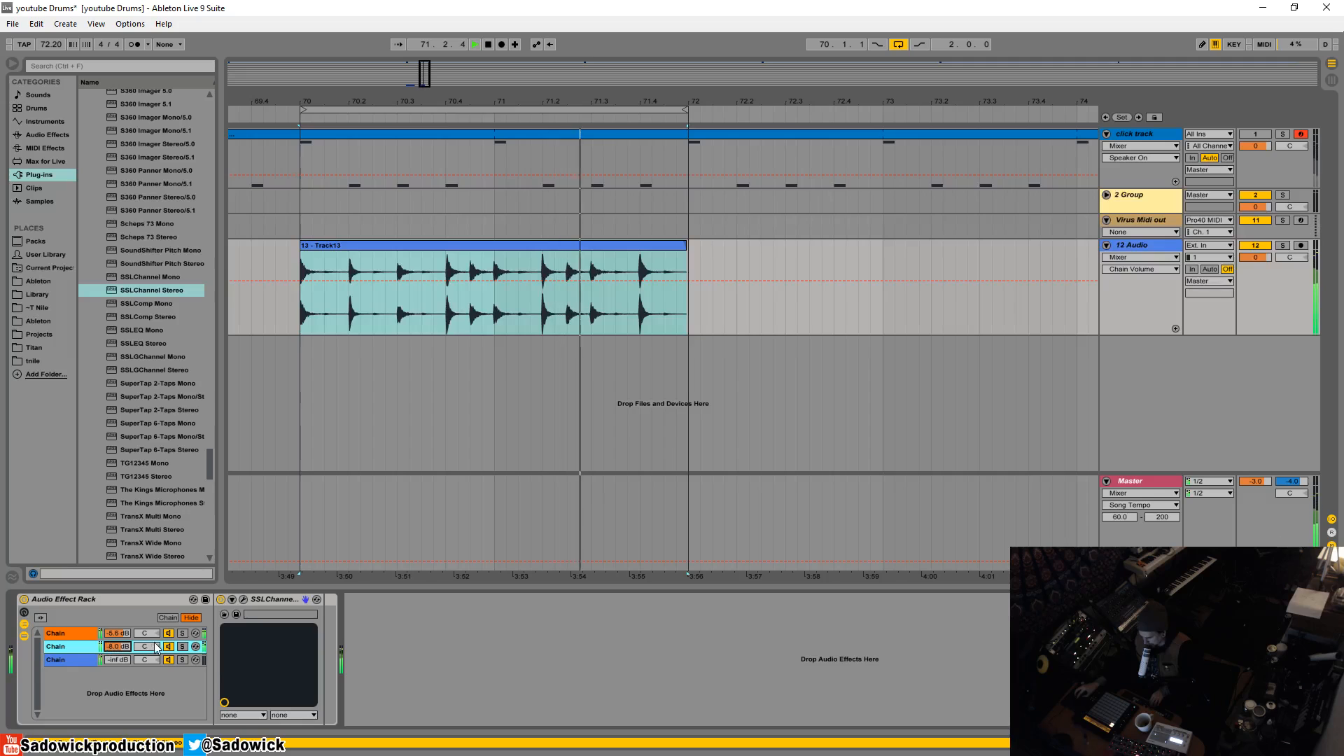
pyautogui.click(170, 646)
pyautogui.press('space')
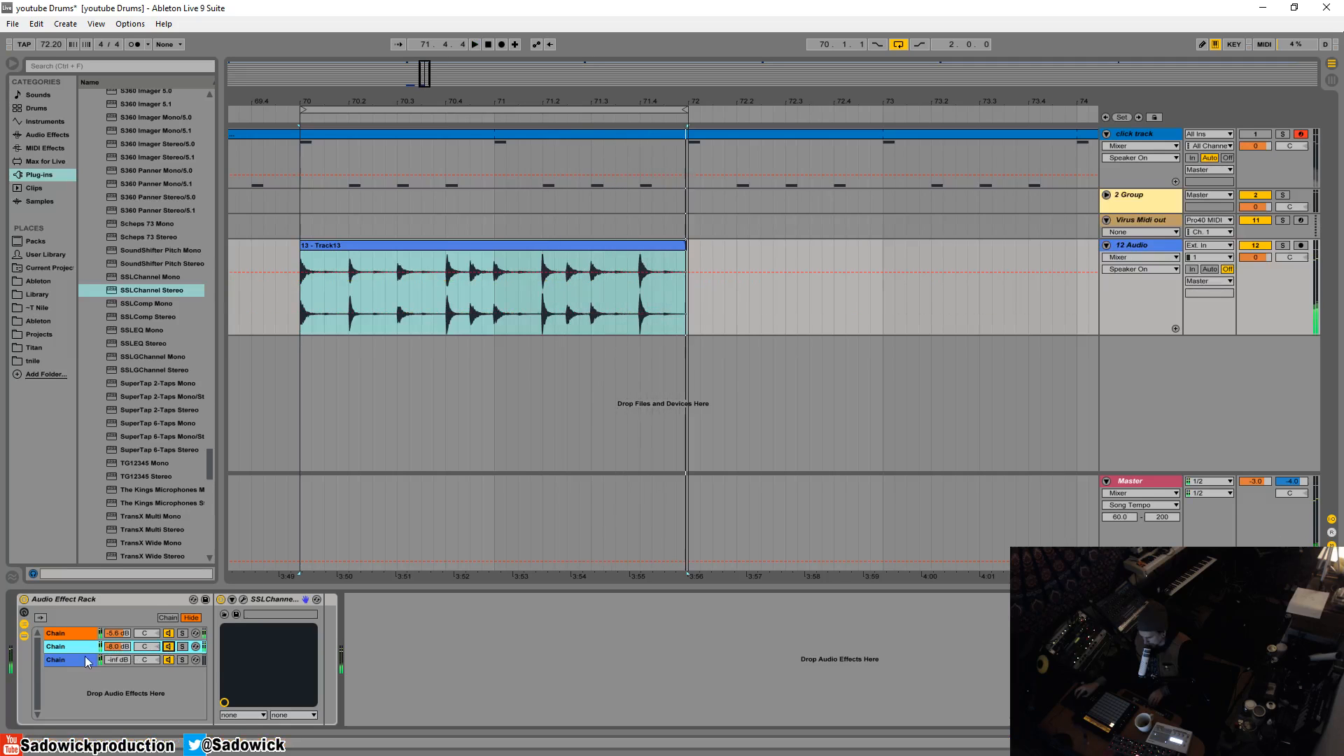
# - Solo the third chain at its default 0.0 dB volume and open its SSLChannel window over the arrangement
pyautogui.click(85, 659)
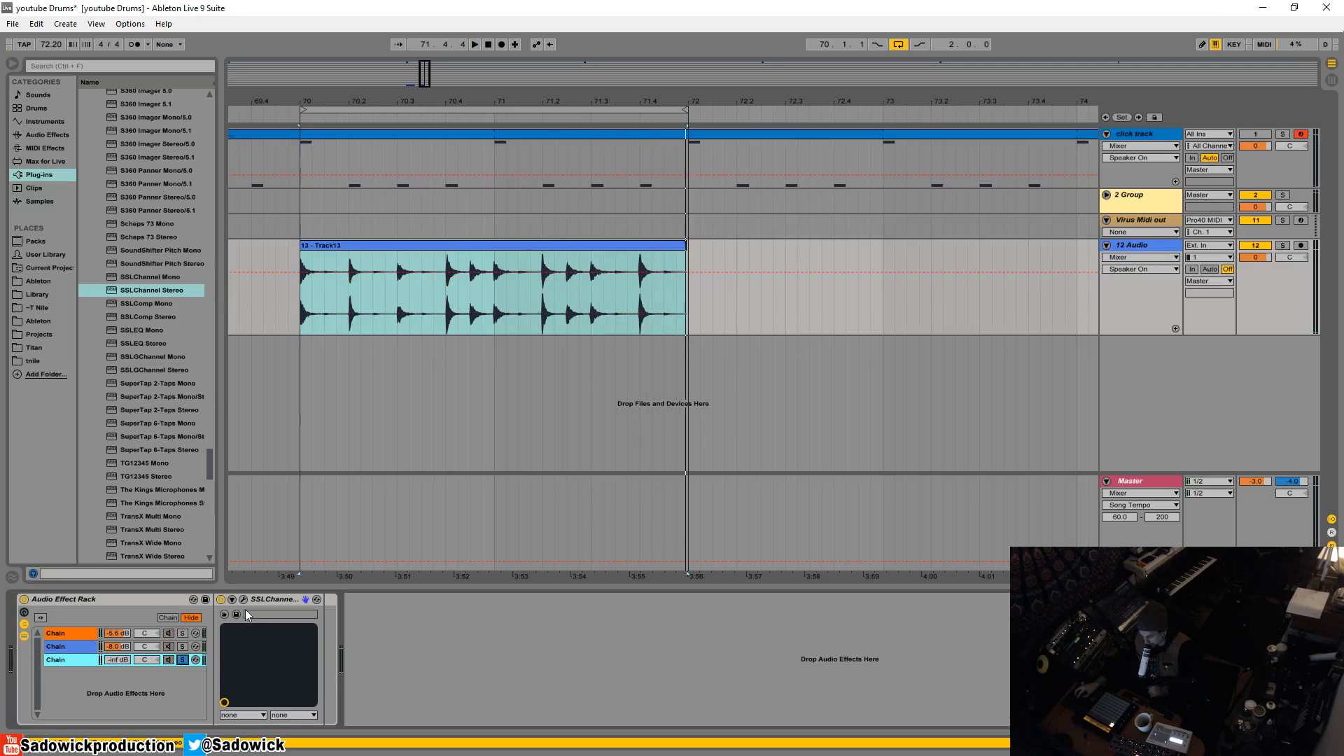
pyautogui.rightClick(111, 657)
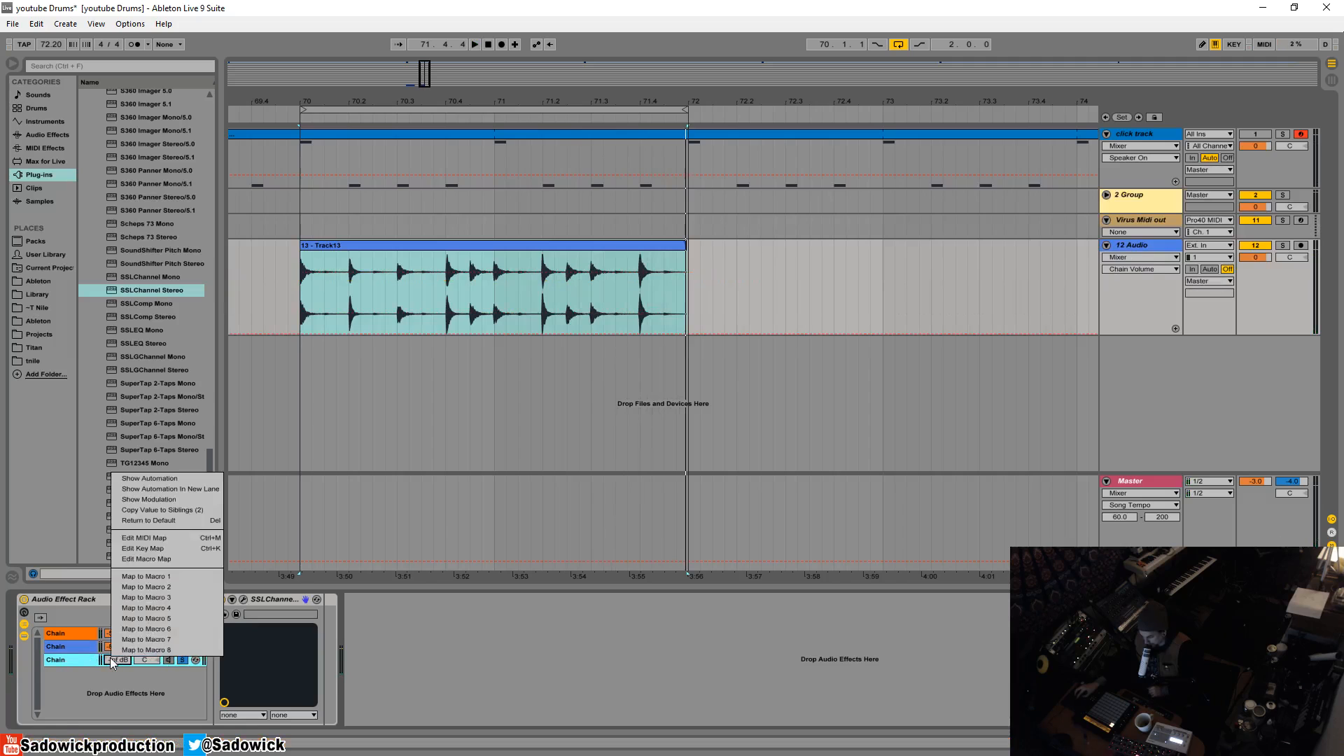
pyautogui.click(153, 521)
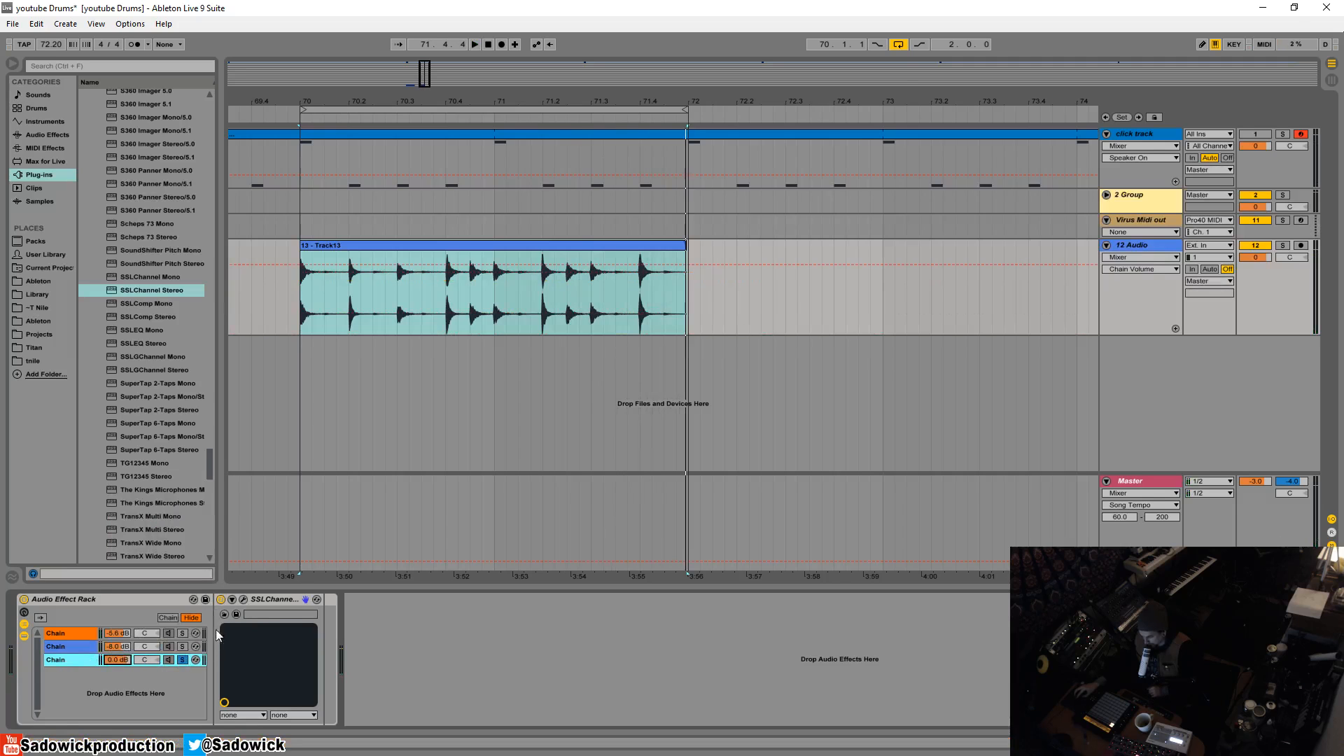
pyautogui.click(245, 600)
pyautogui.moveTo(777, 61); pyautogui.dragTo(482, 100)
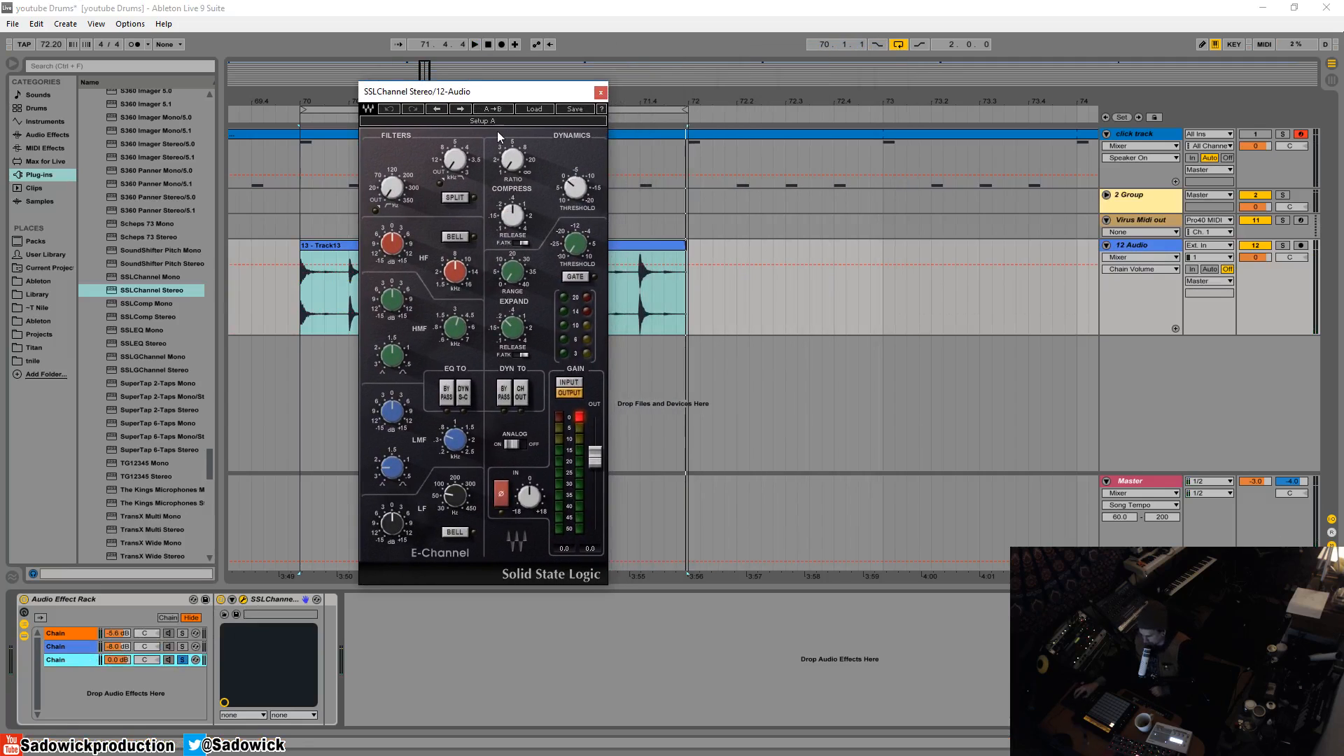
# - Audition the loop unsoloed, comparing the blend with the third chain switched off and on
pyautogui.click(166, 665)
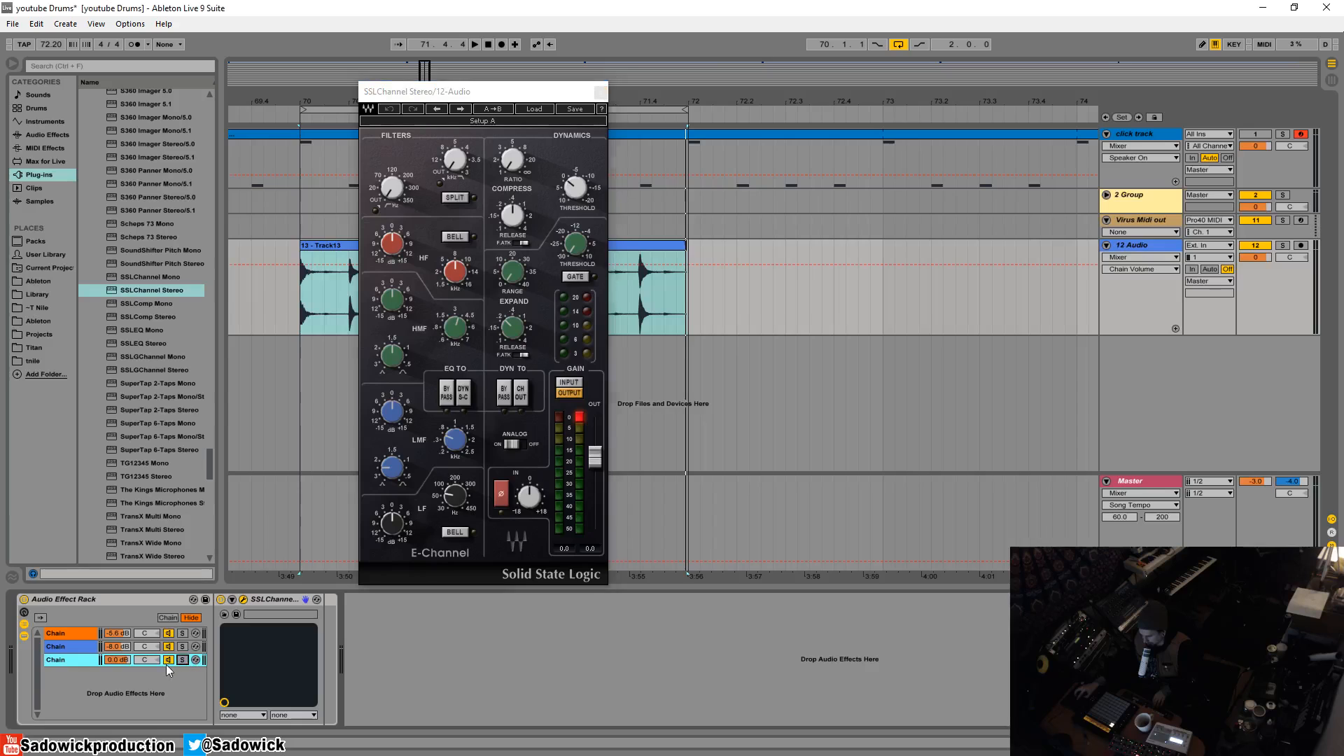
pyautogui.press('space')
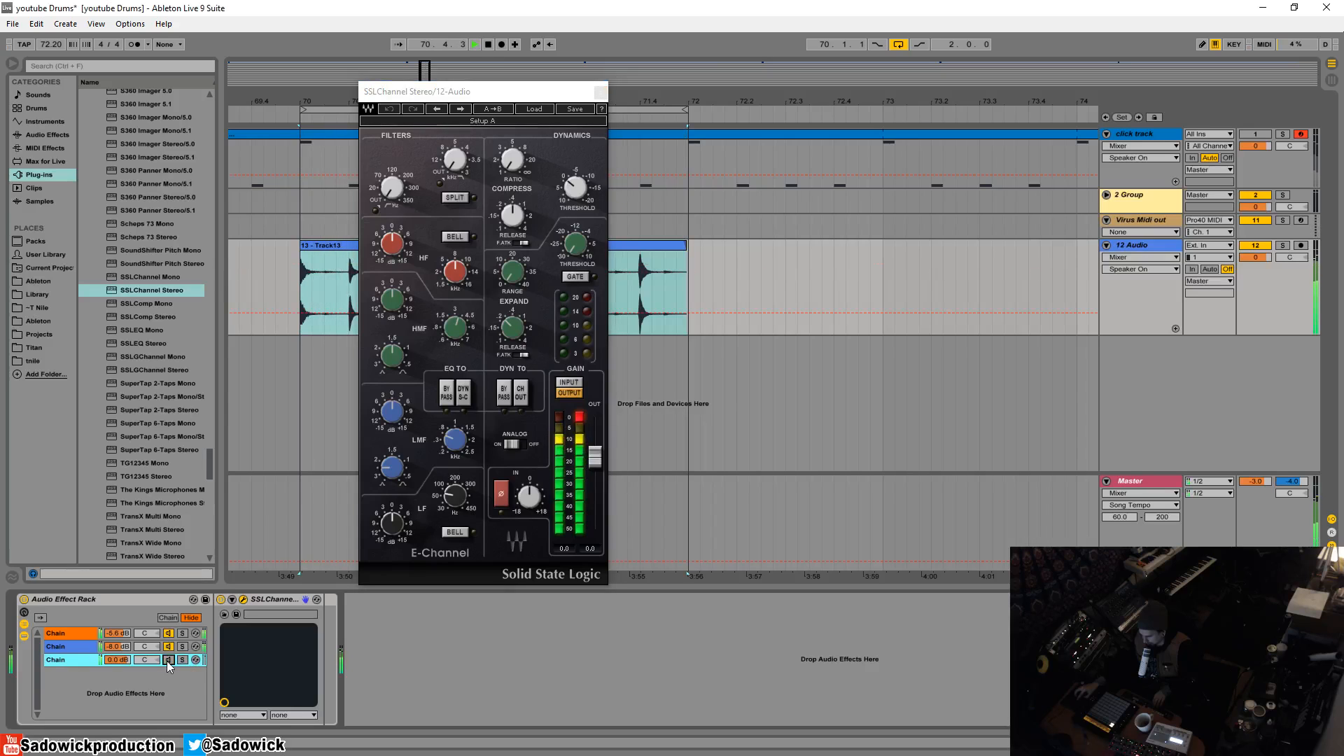
pyautogui.press('space')
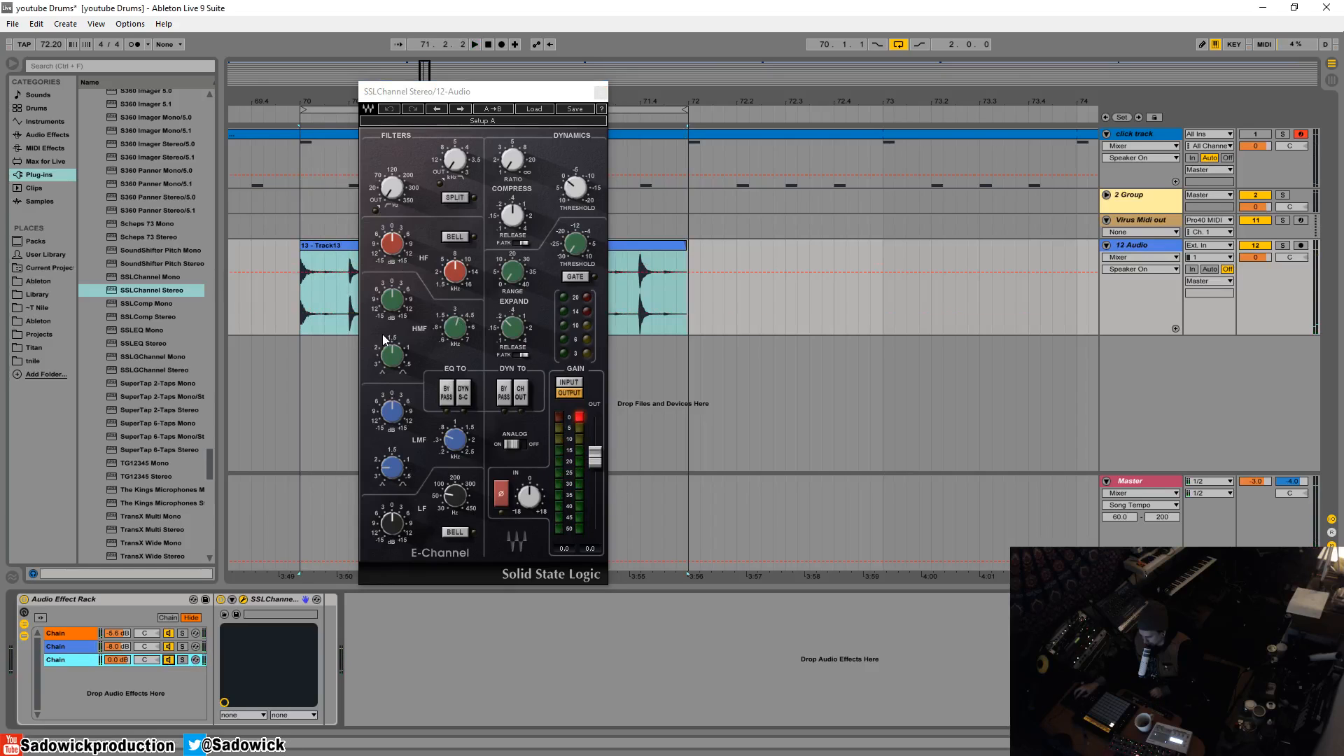
# - Switch on the third chain's SSLChannel gate and adjust its range and threshold while the loop plays soloed
pyautogui.moveTo(457, 163); pyautogui.dragTo(458, 193)
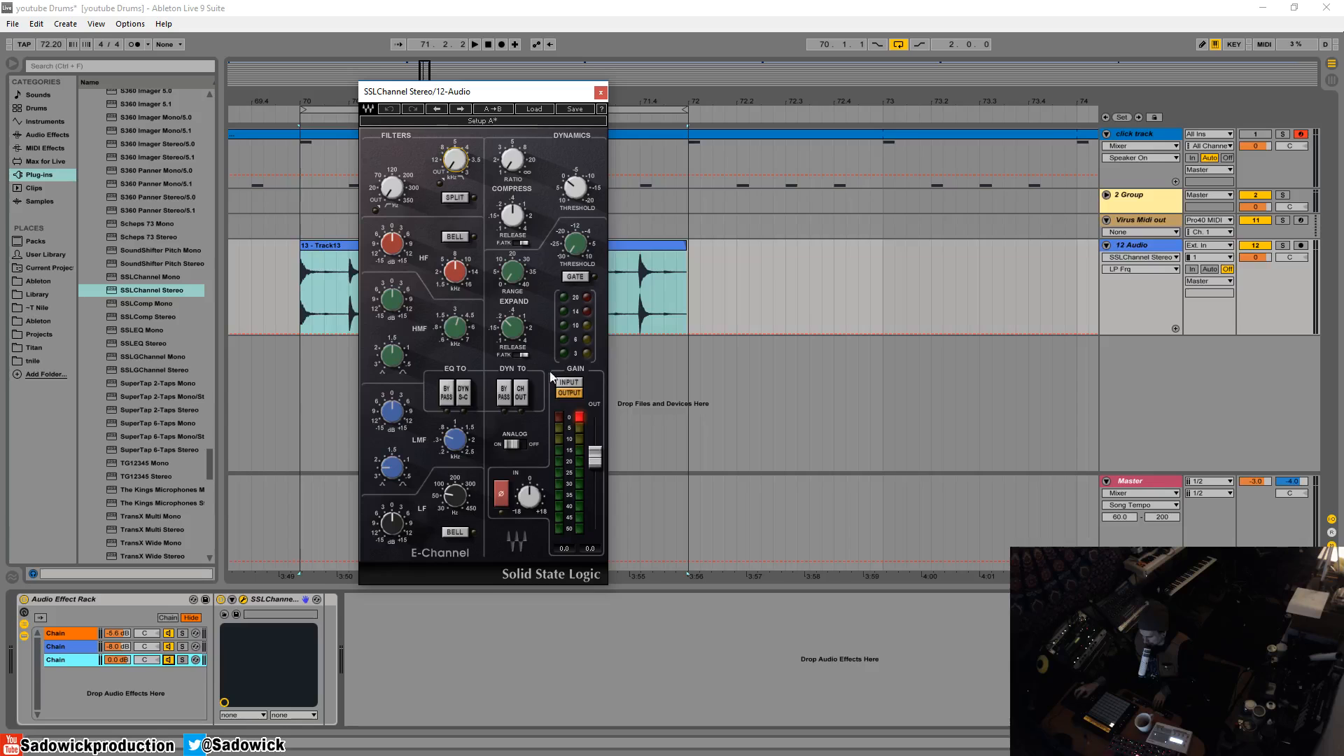
pyautogui.click(574, 278)
pyautogui.press('space')
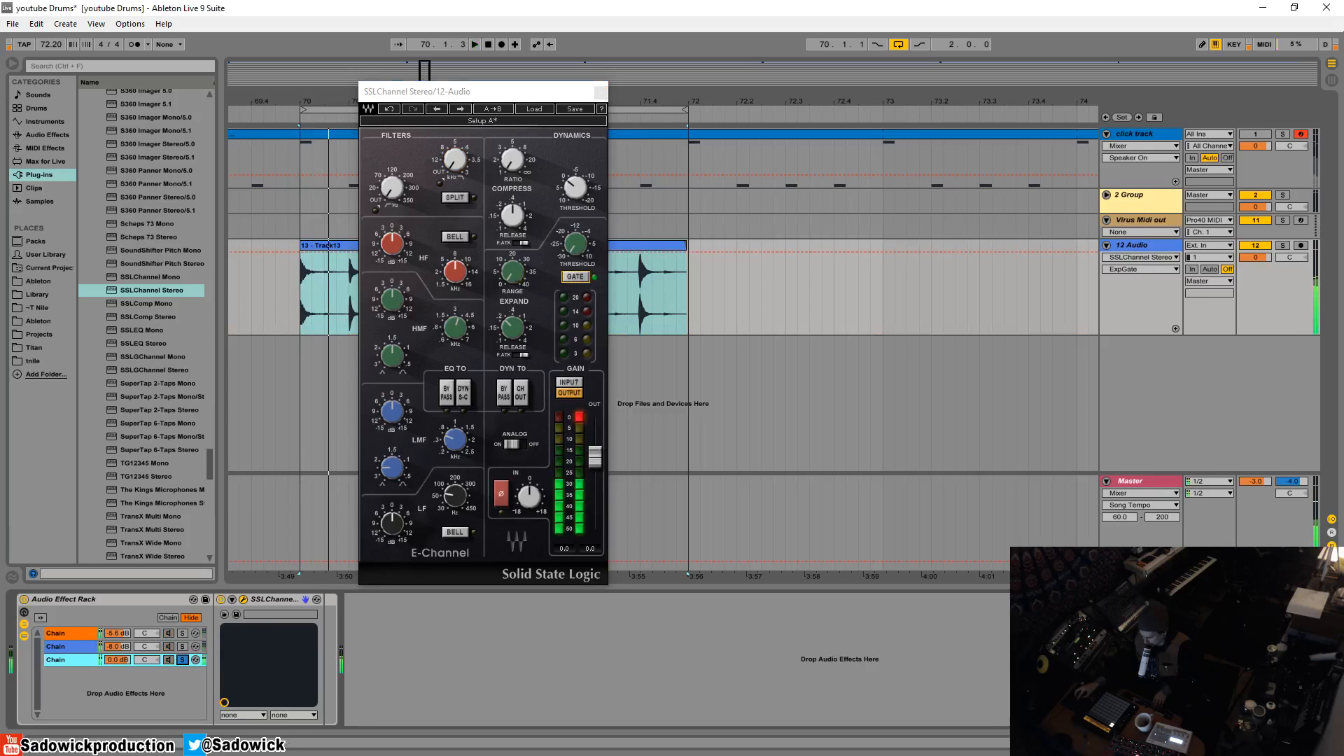
pyautogui.click(513, 272)
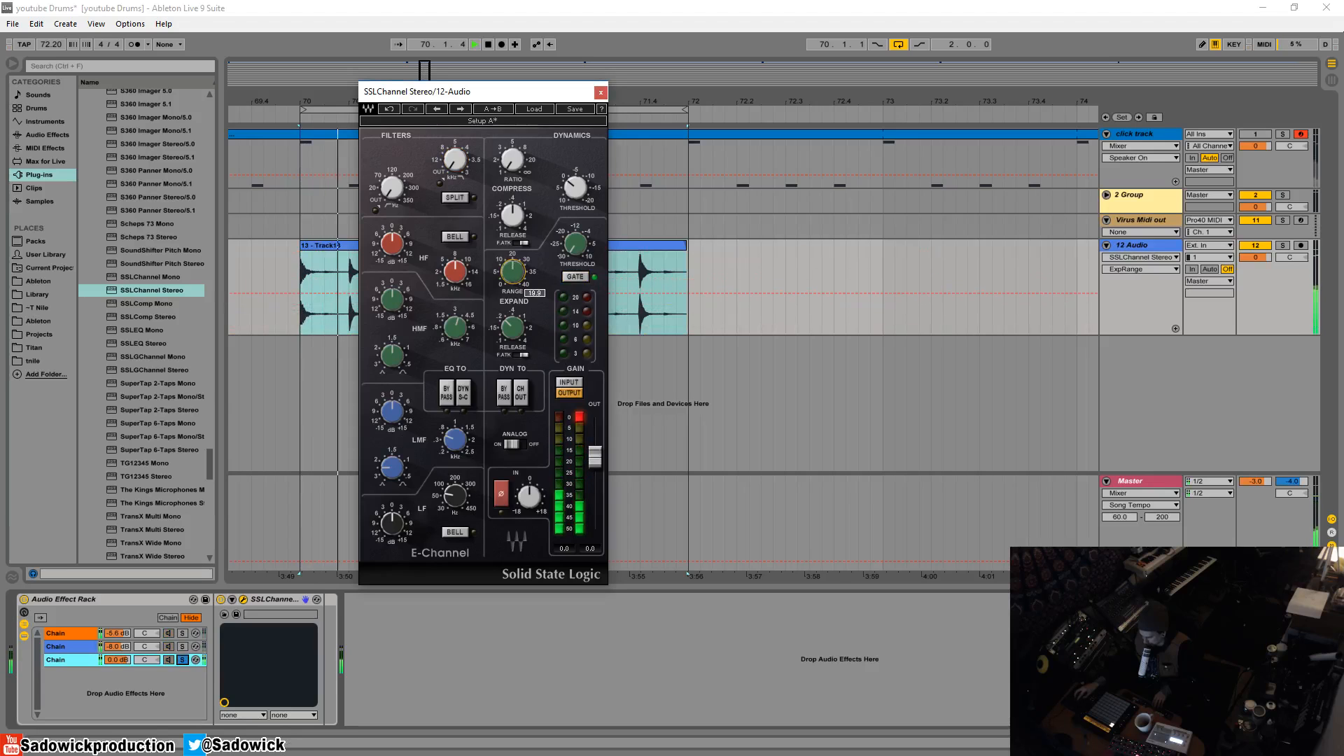
pyautogui.click(575, 251)
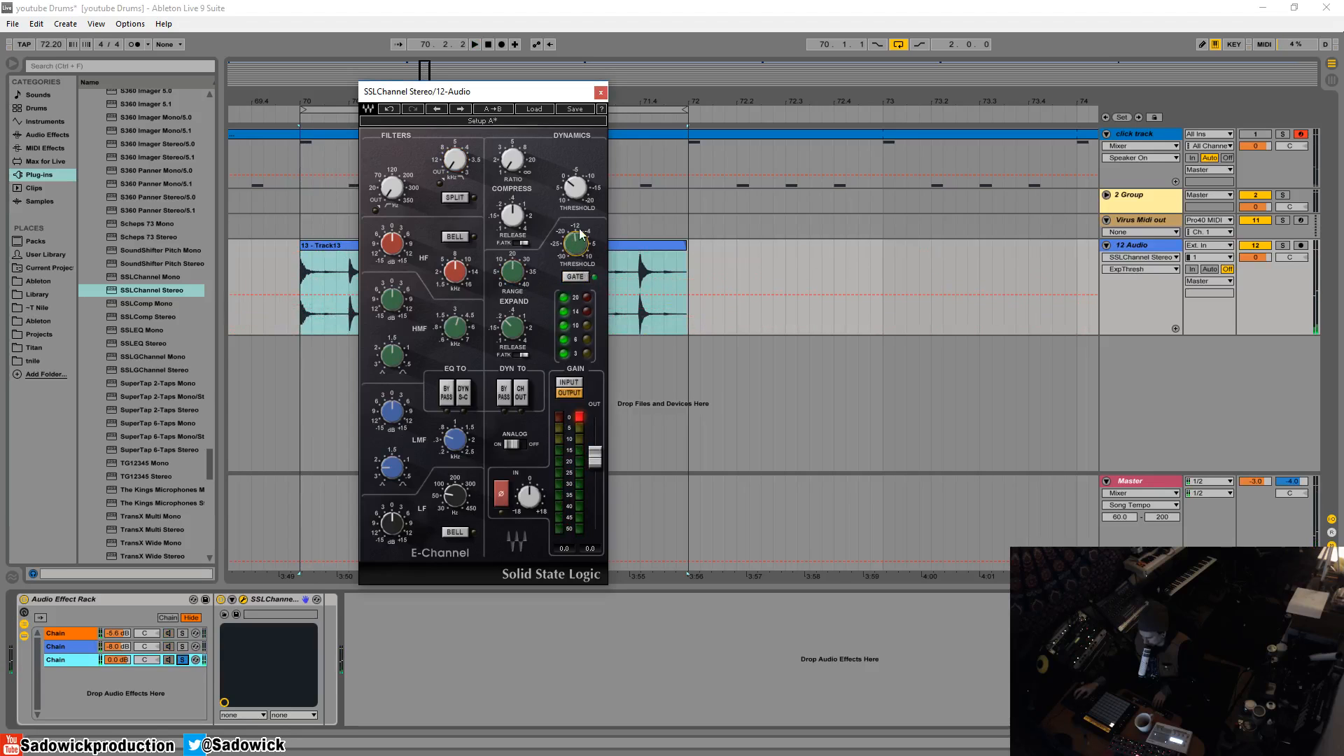
pyautogui.moveTo(575, 251); pyautogui.dragTo(574, 202)
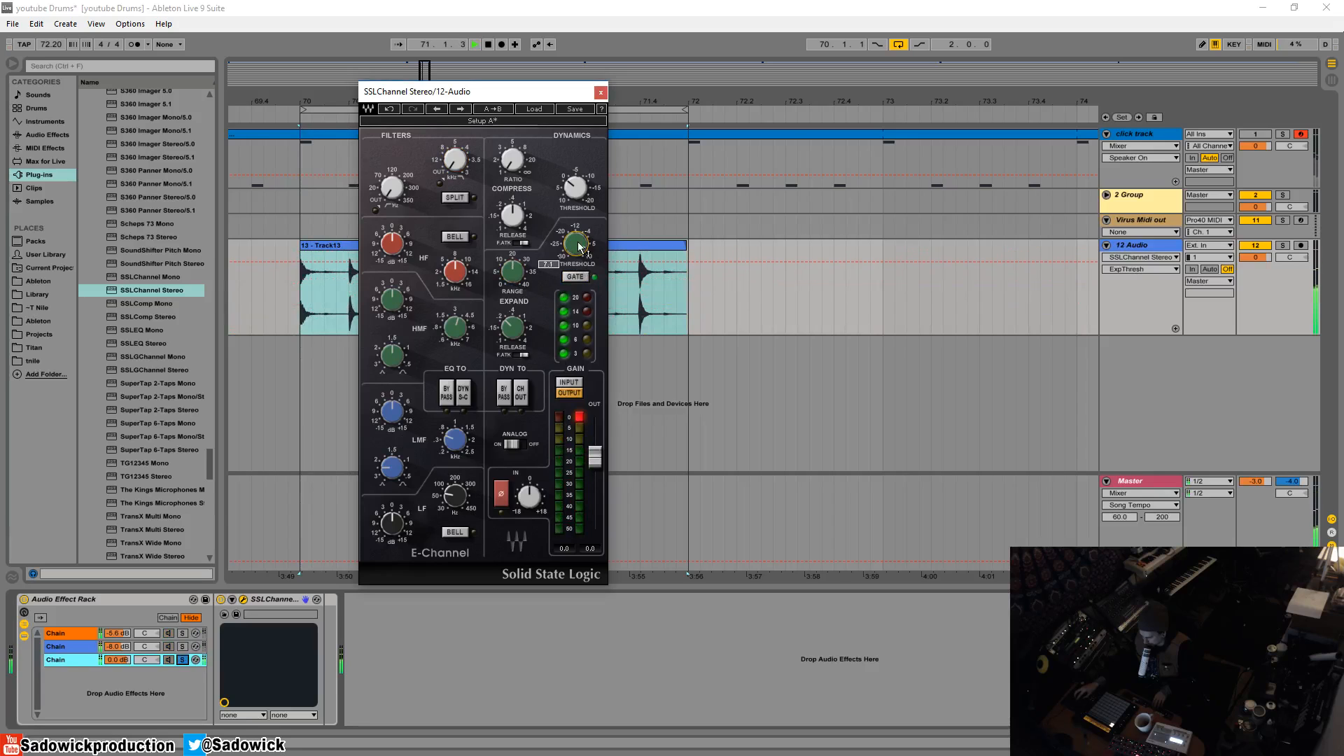
# - Adjust the expander's release and switch on its fast attack (F.ATK) while auditioning the loop
pyautogui.click(519, 343)
pyautogui.click(519, 355)
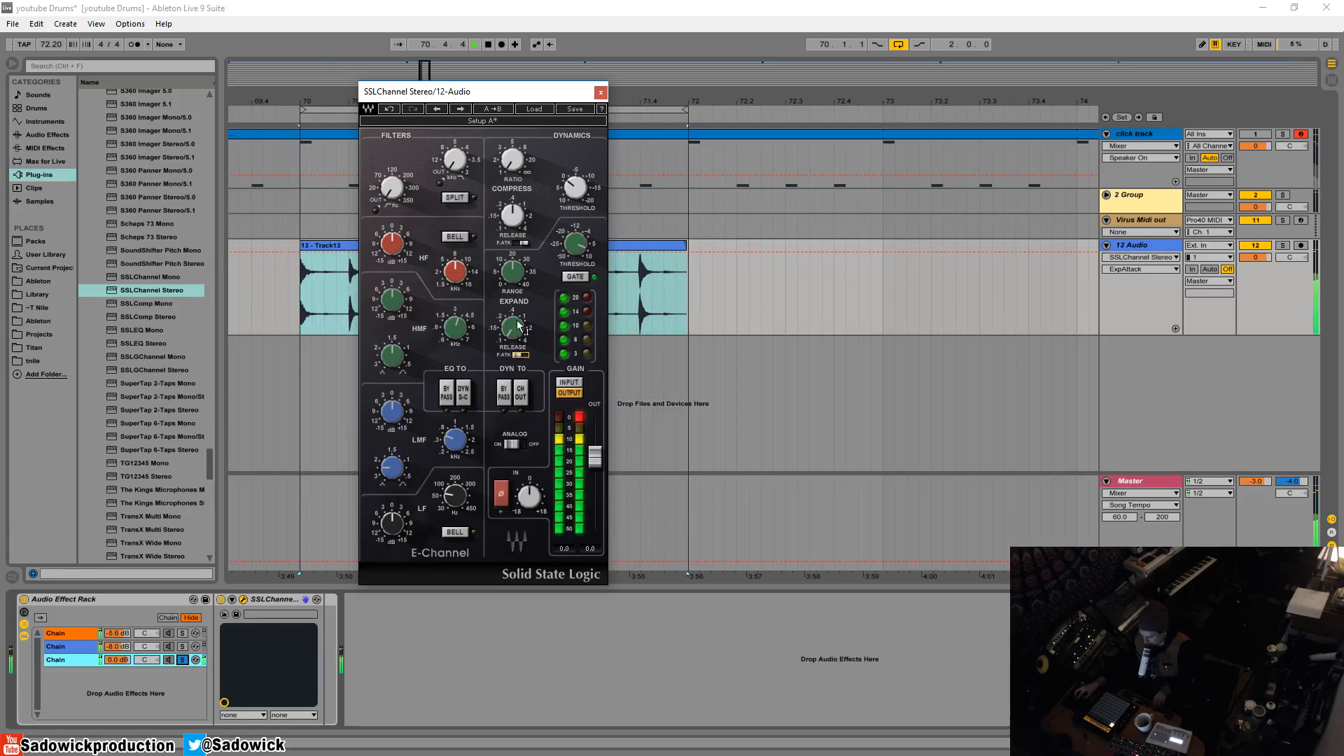
pyautogui.press('space')
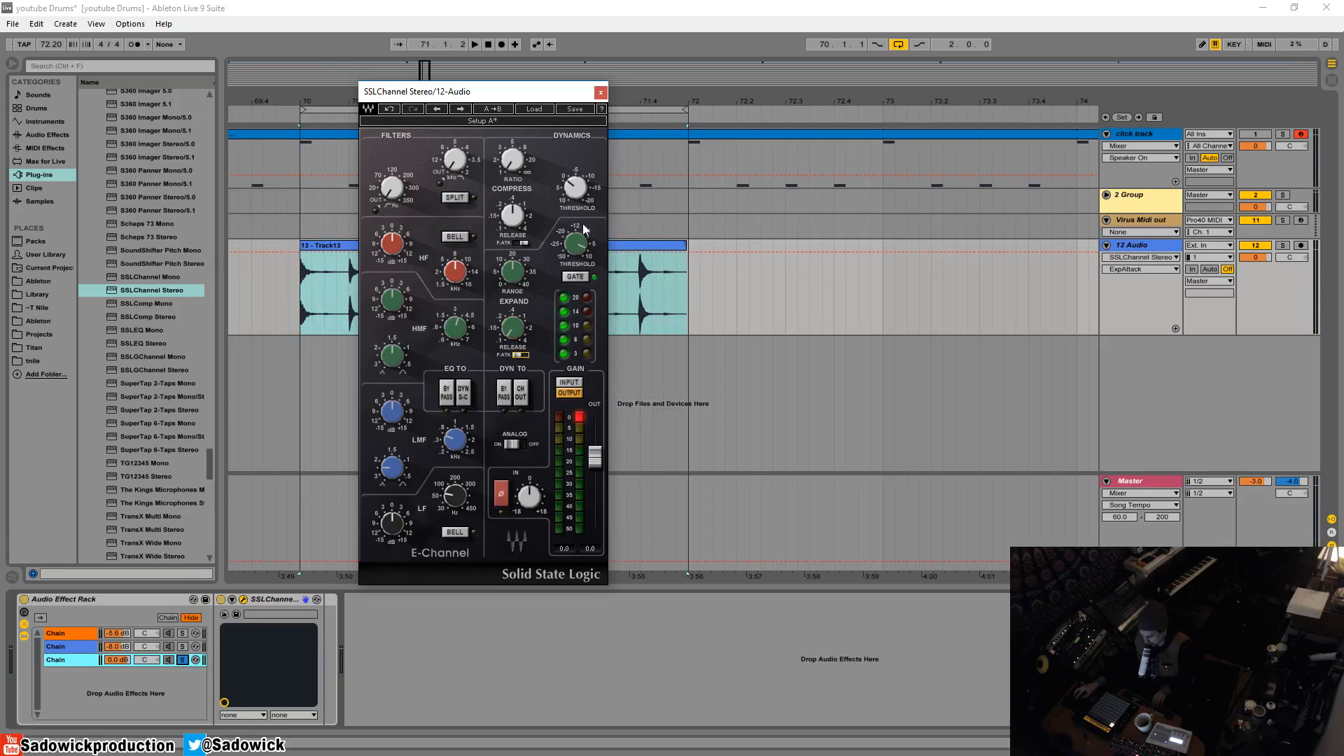
# - Engage the third chain's low-pass filter and lower its frequency while auditioning the loop
pyautogui.click(456, 161)
pyautogui.moveTo(457, 162)
pyautogui.mouseDown()
pyautogui.moveTo(457, 175)
pyautogui.moveTo(457, 143)
pyautogui.mouseUp()
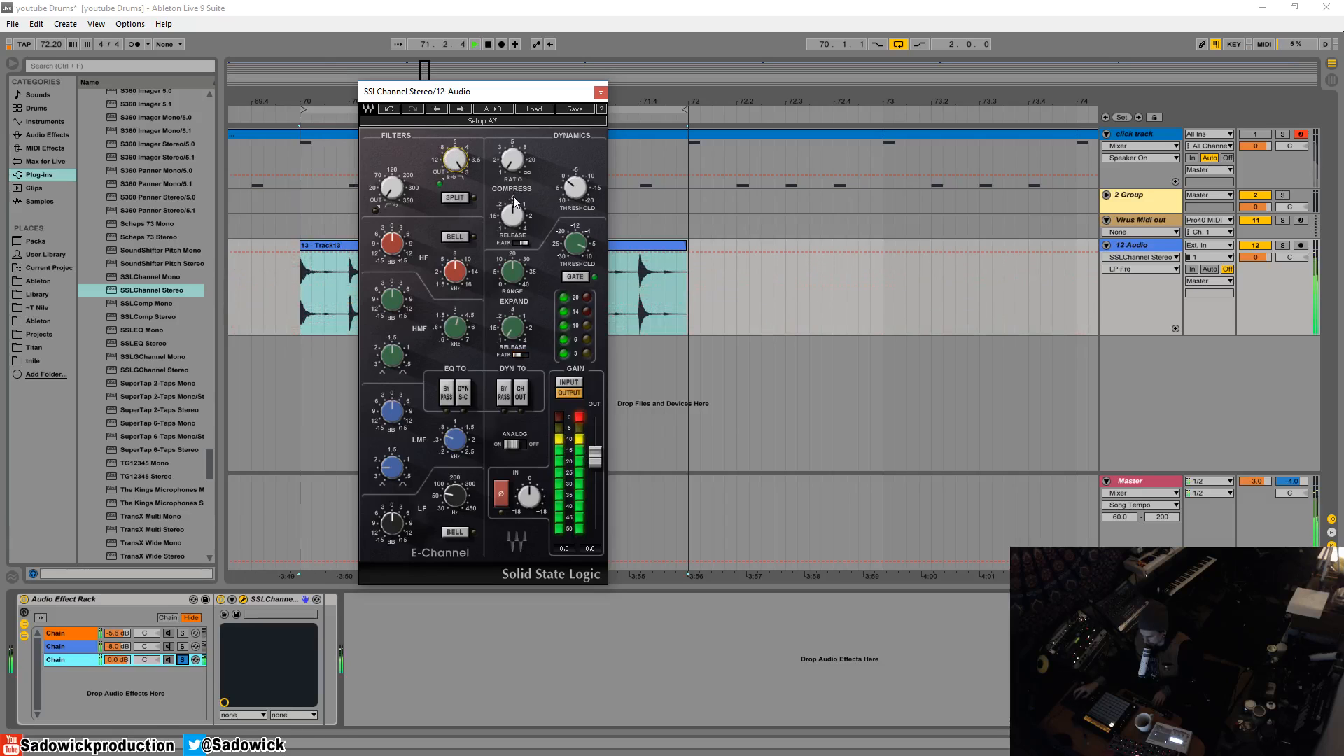
pyautogui.press('space')
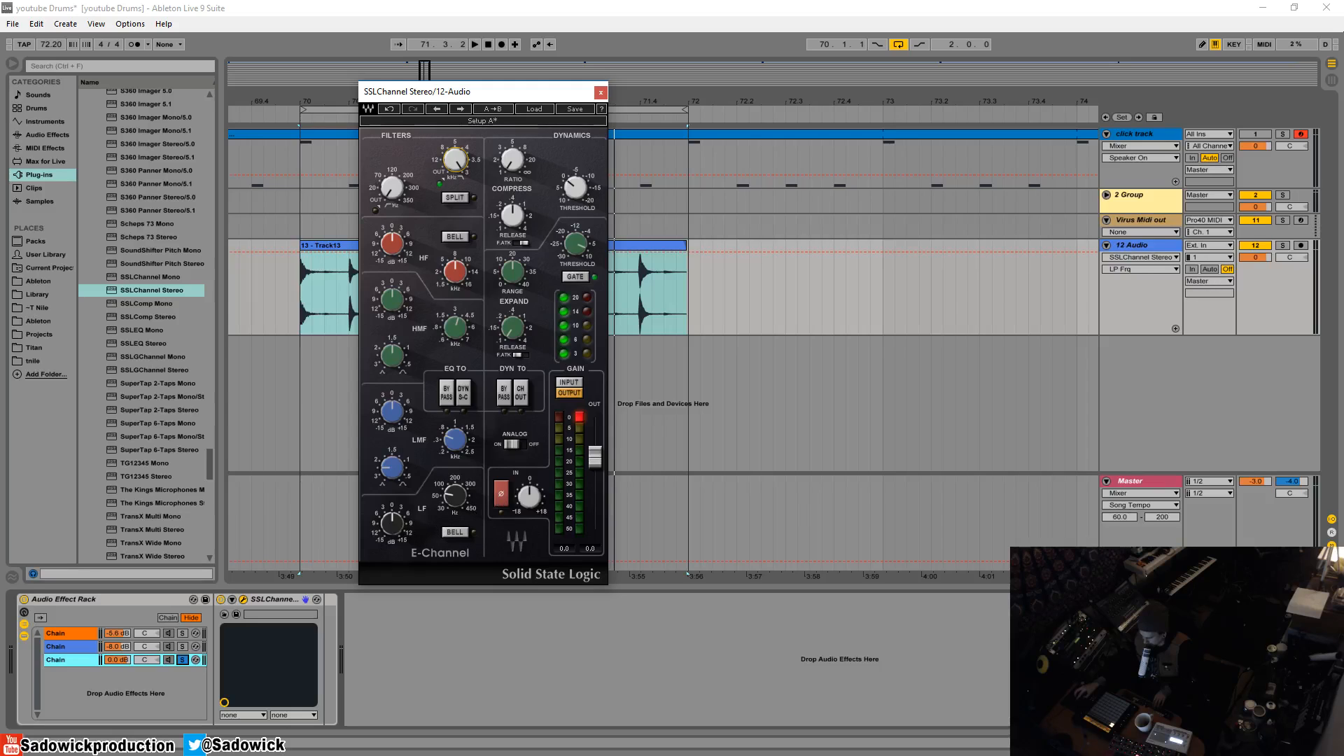
# - Boost the third chain's LF gain and adjust the LF frequency while playing the loop
pyautogui.click(392, 522)
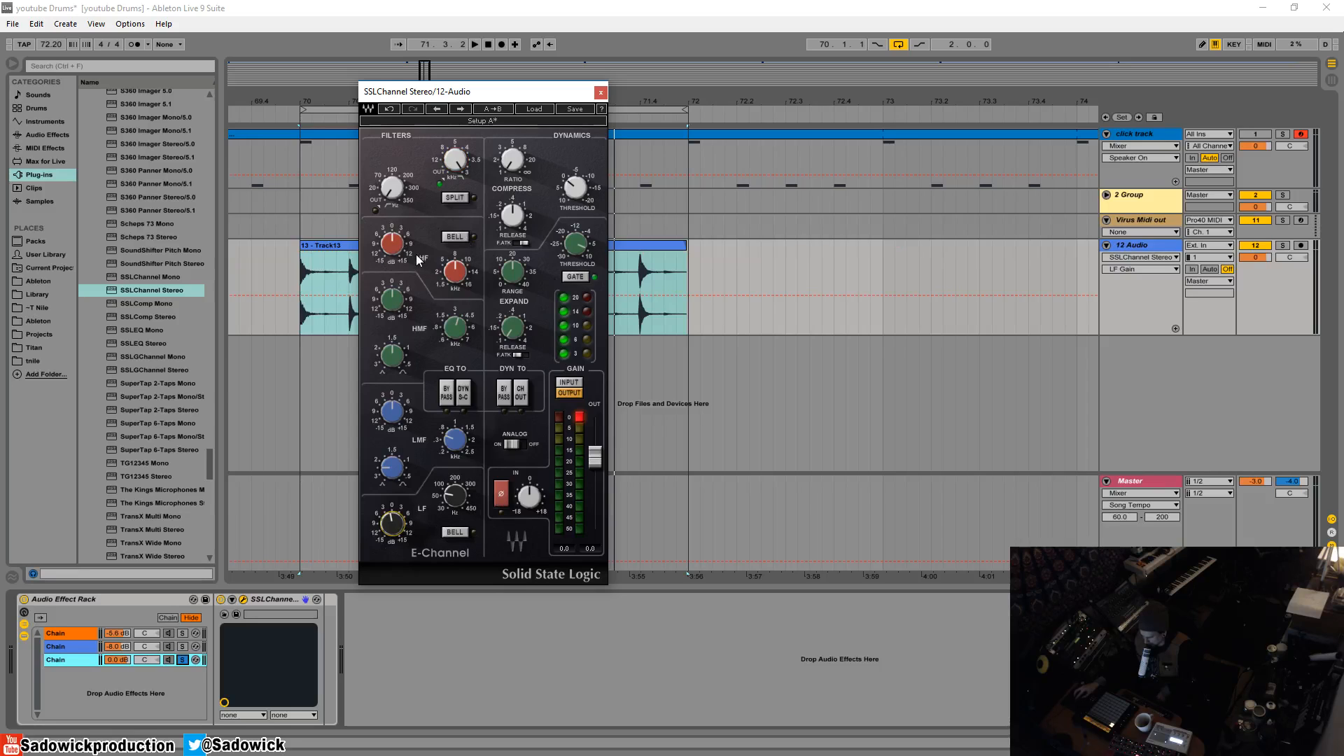
pyautogui.click(457, 273)
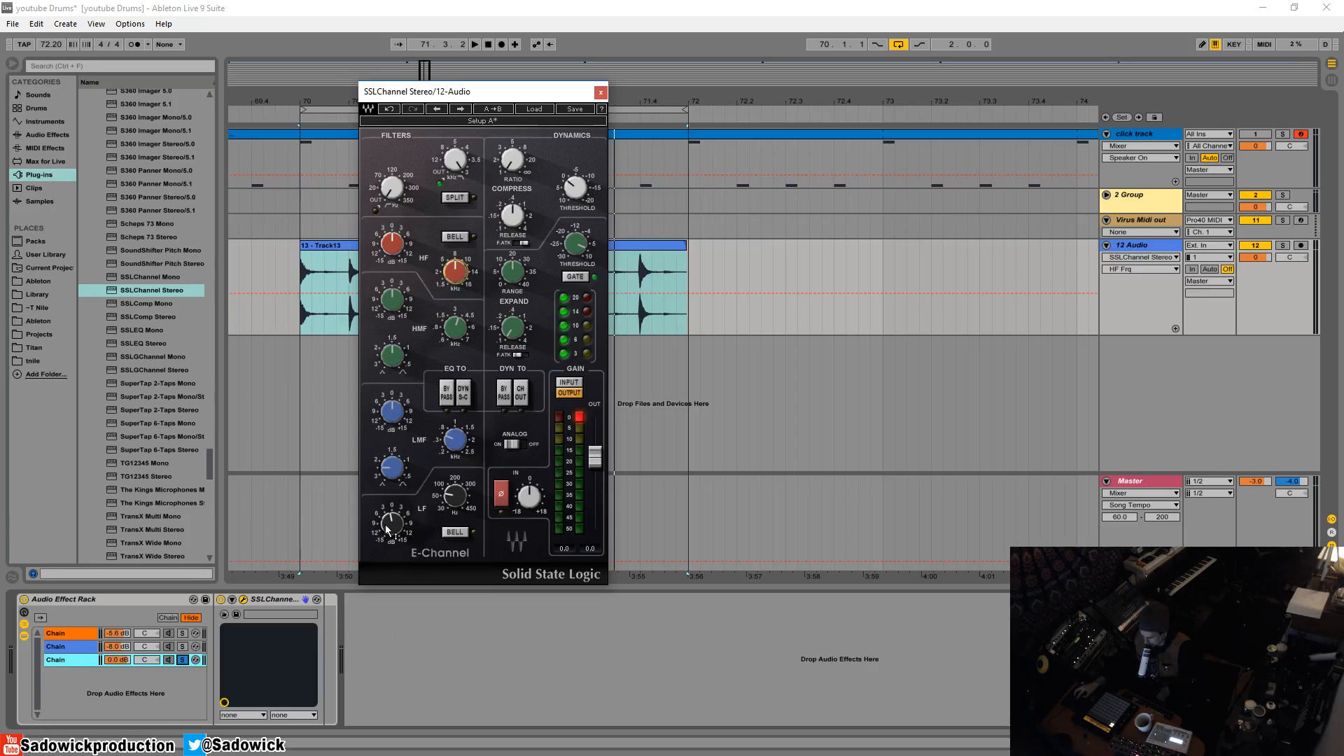
pyautogui.moveTo(387, 530); pyautogui.dragTo(398, 533)
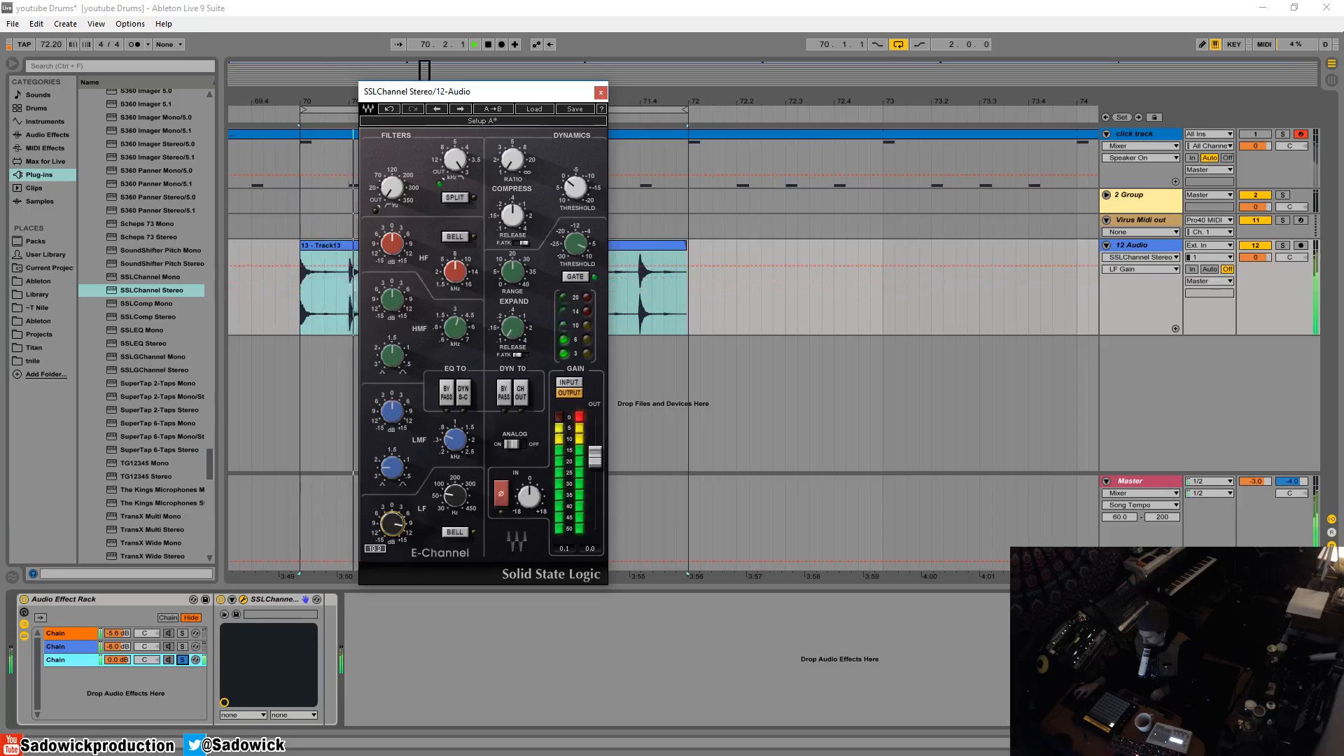
pyautogui.moveTo(393, 525); pyautogui.dragTo(455, 499)
pyautogui.click(563, 417)
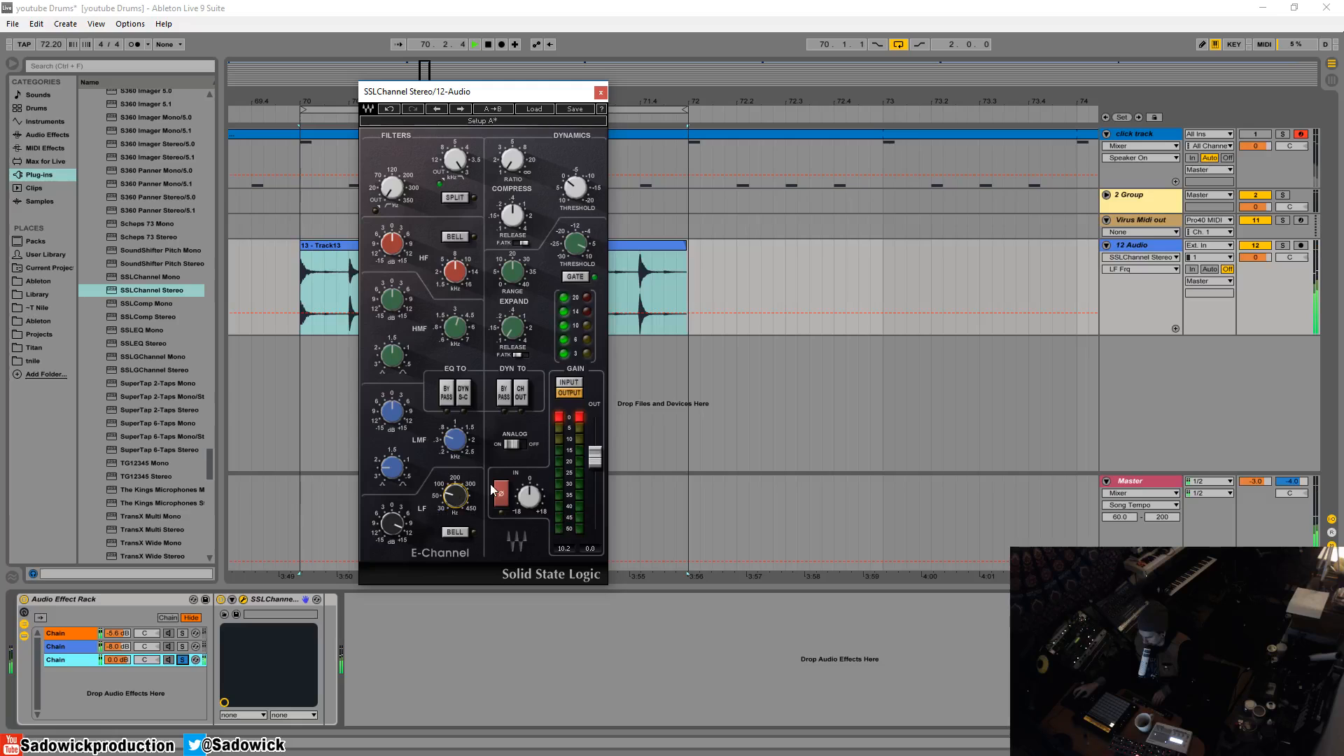
pyautogui.press('space')
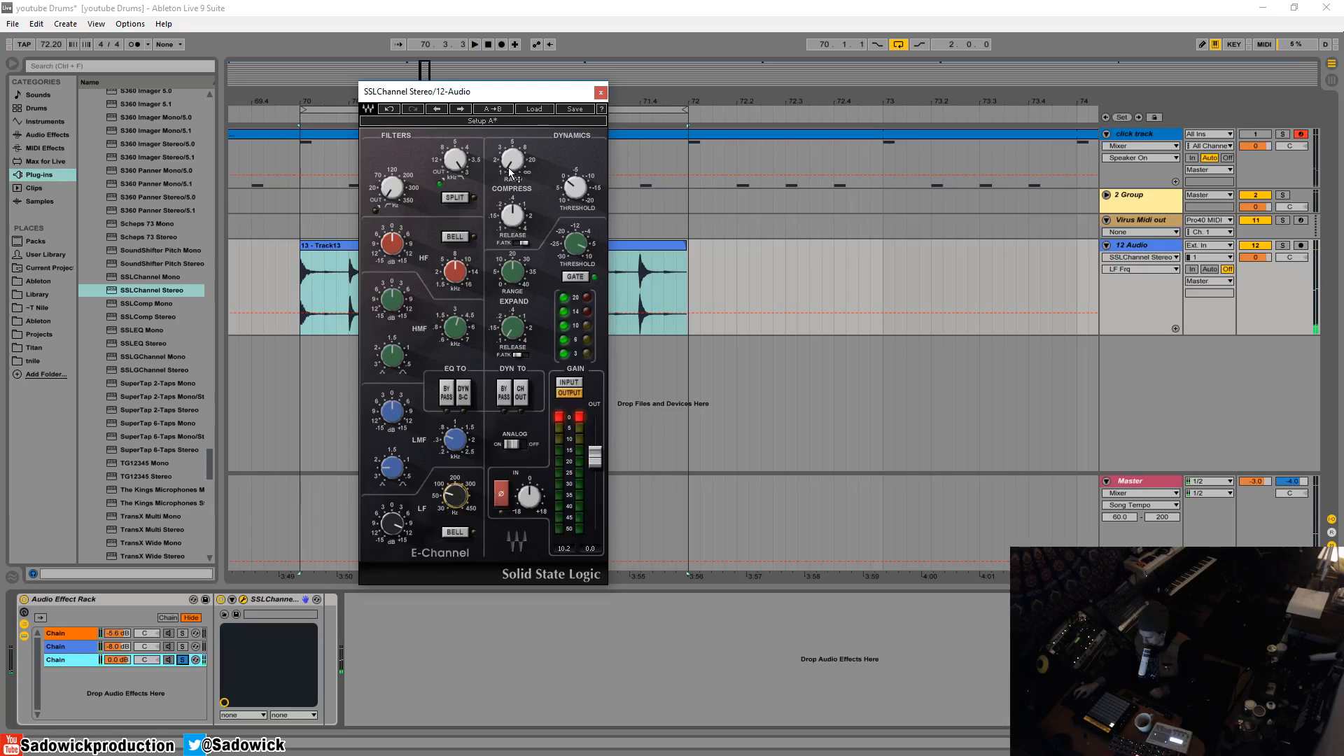
# - Adjust the third chain's compressor ratio and threshold and switch on its fast attack (F.ATK) while the loop plays
pyautogui.moveTo(508, 167); pyautogui.dragTo(508, 145)
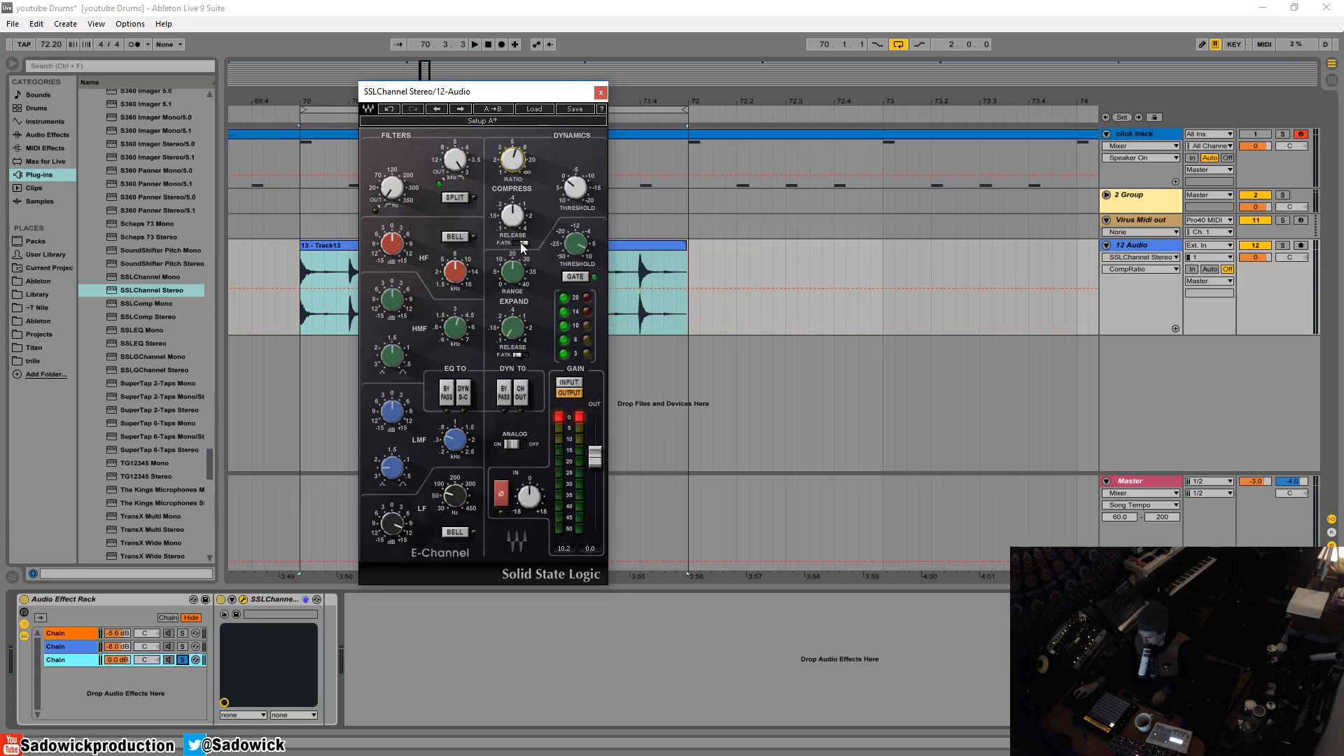
pyautogui.click(521, 243)
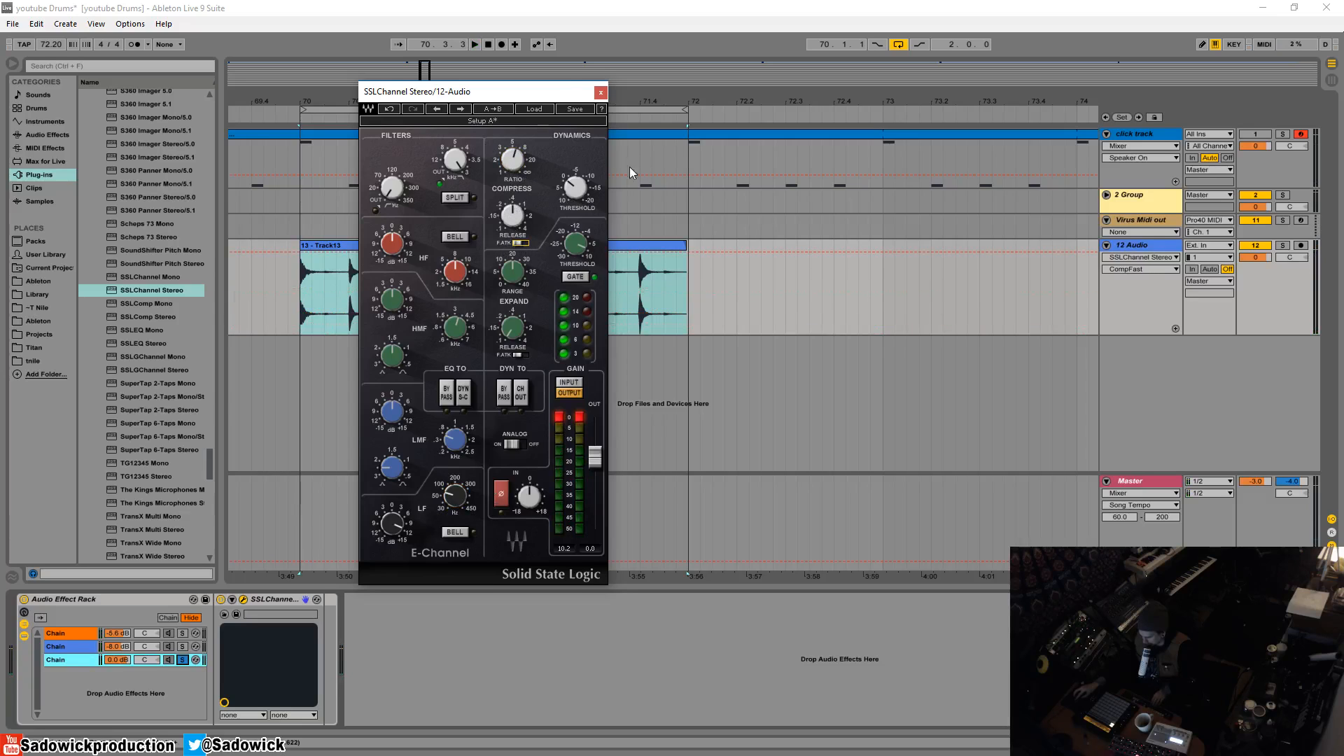
pyautogui.press('space')
pyautogui.moveTo(575, 188); pyautogui.dragTo(576, 172)
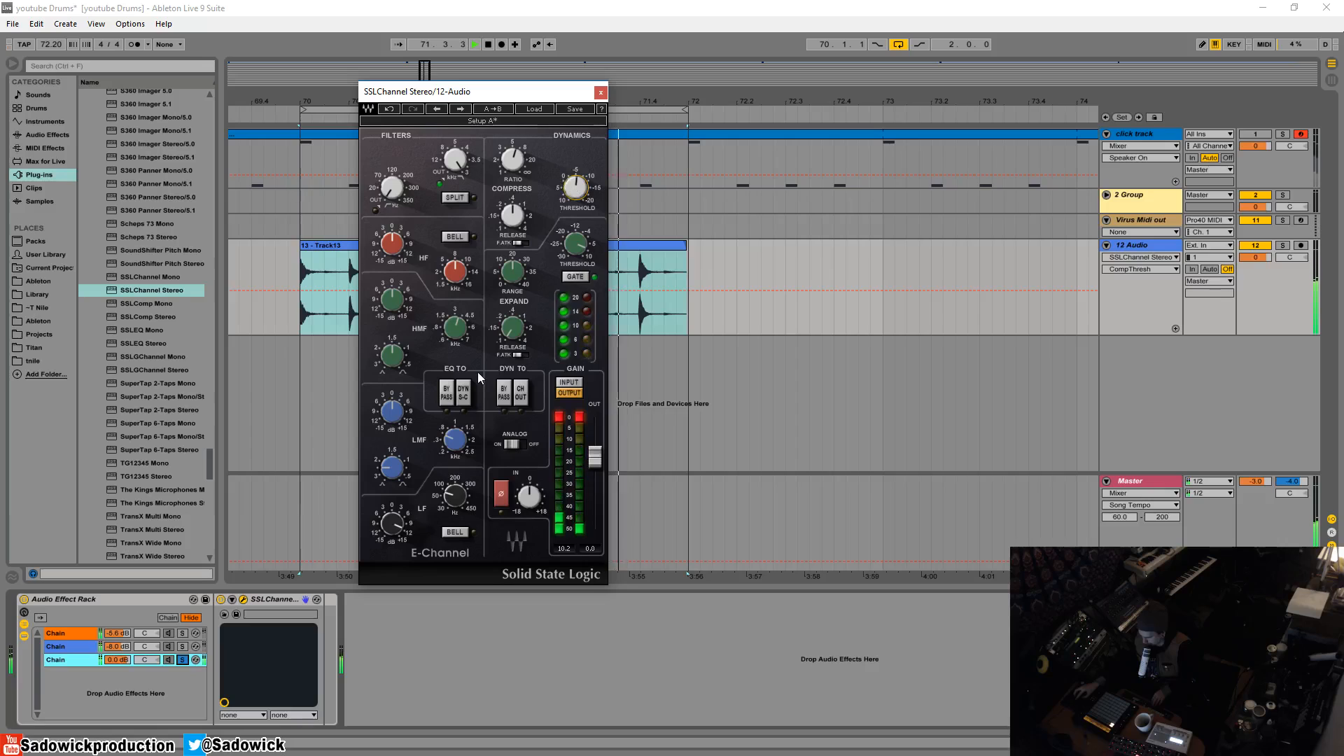
# - Compare the third chain with its dynamics bypassed and raise the SSLChannel output gain to 3.7 dB
pyautogui.click(508, 396)
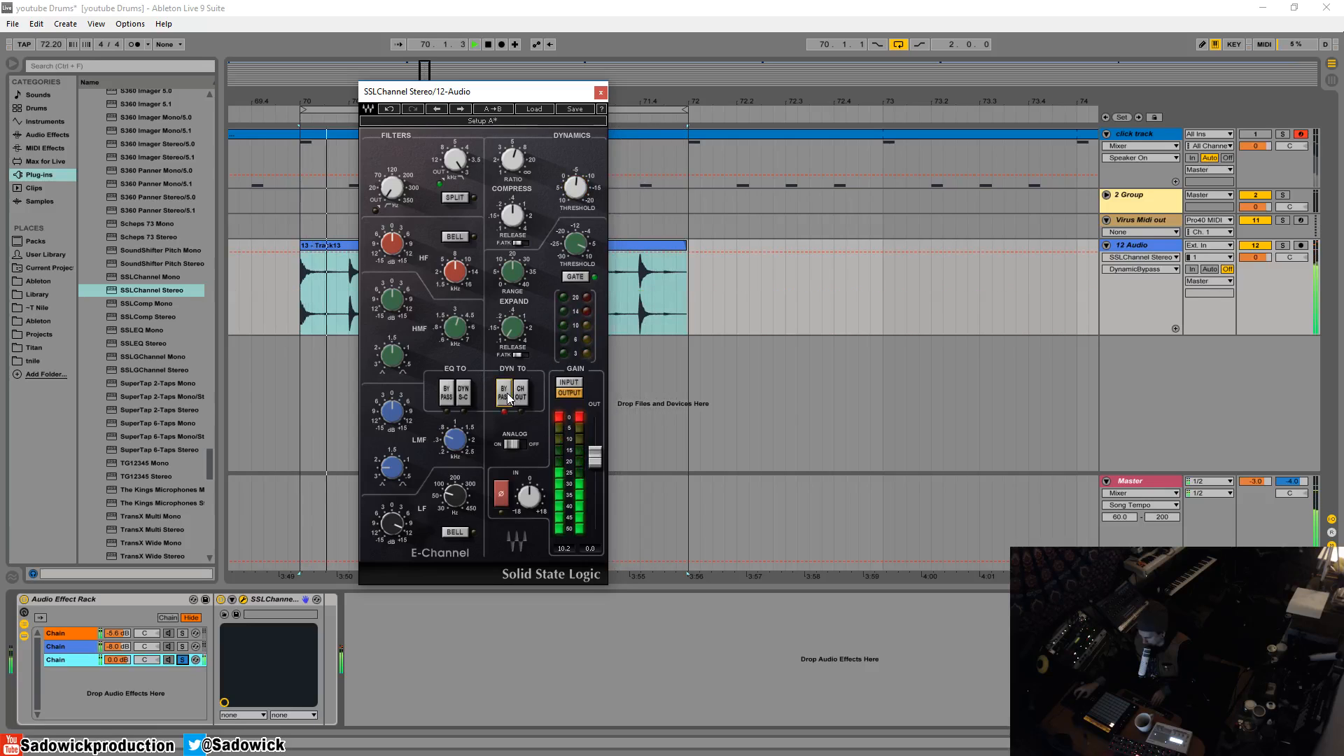
pyautogui.click(508, 396)
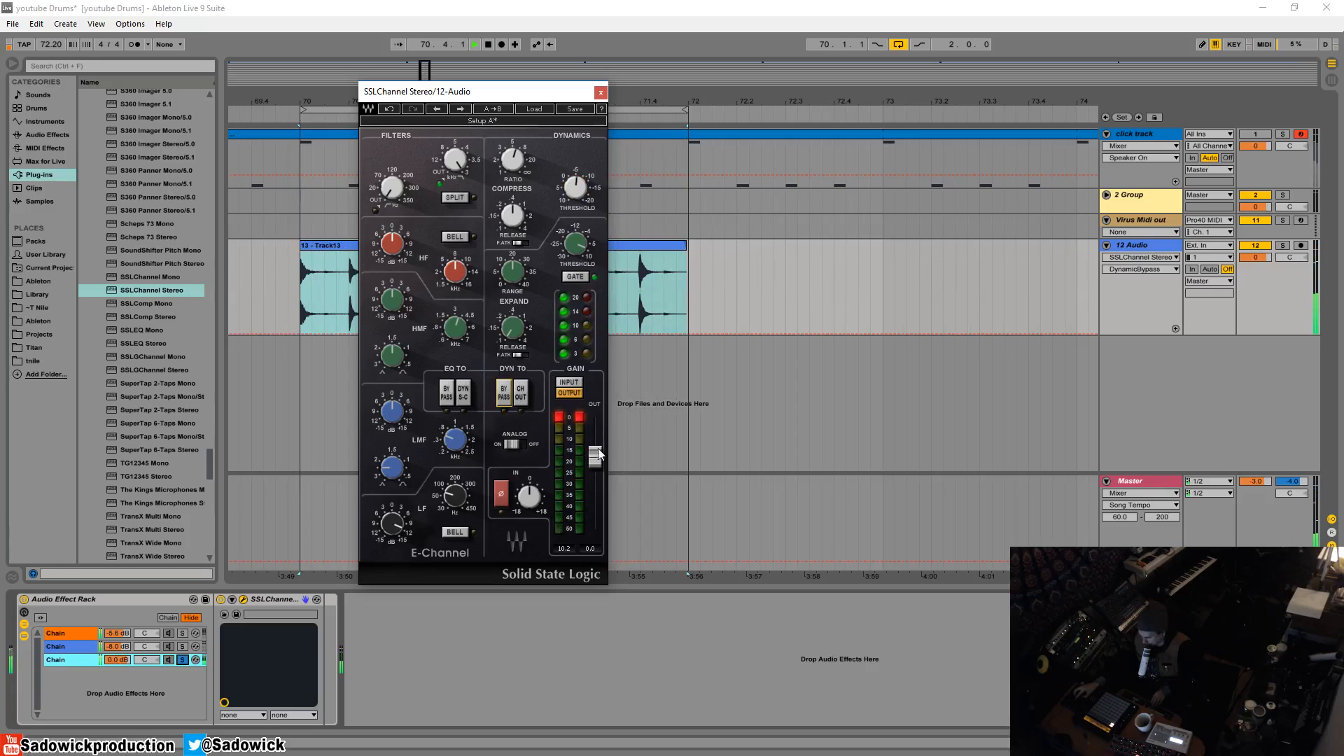
pyautogui.moveTo(595, 457); pyautogui.dragTo(595, 447)
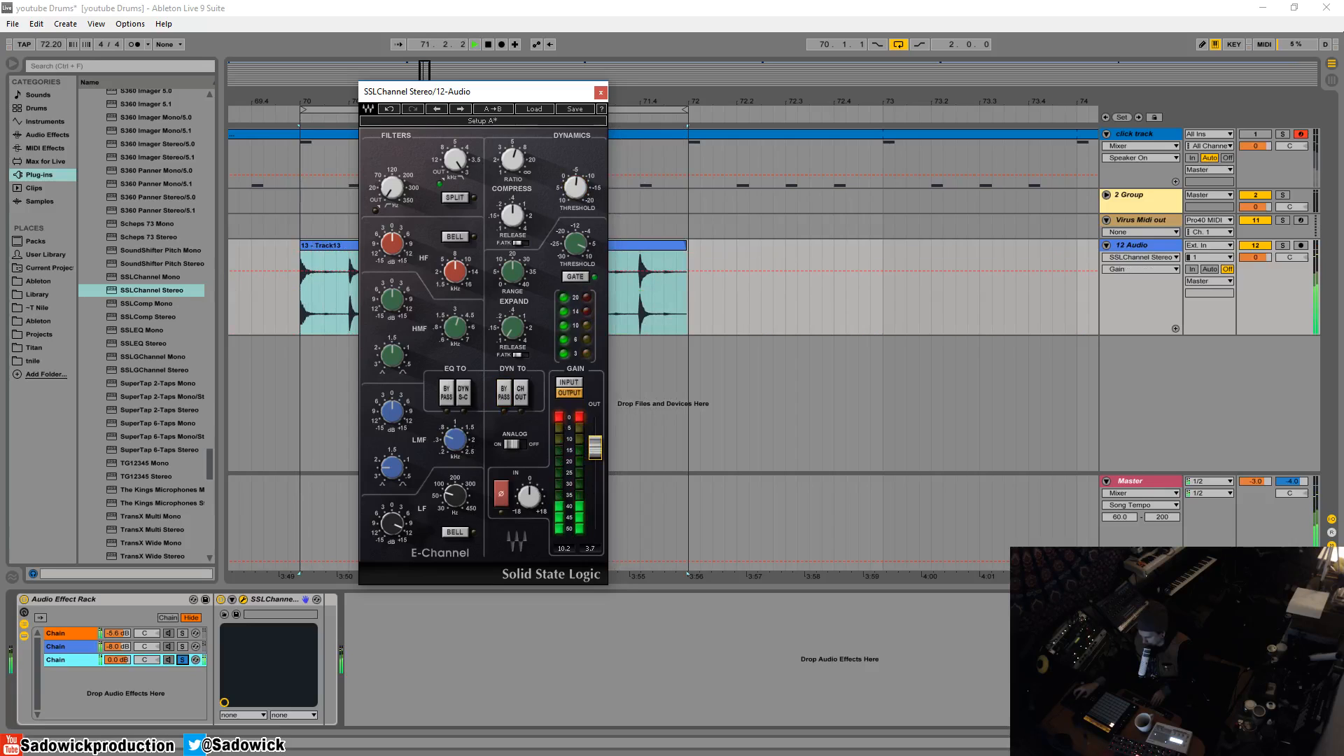
pyautogui.press('space')
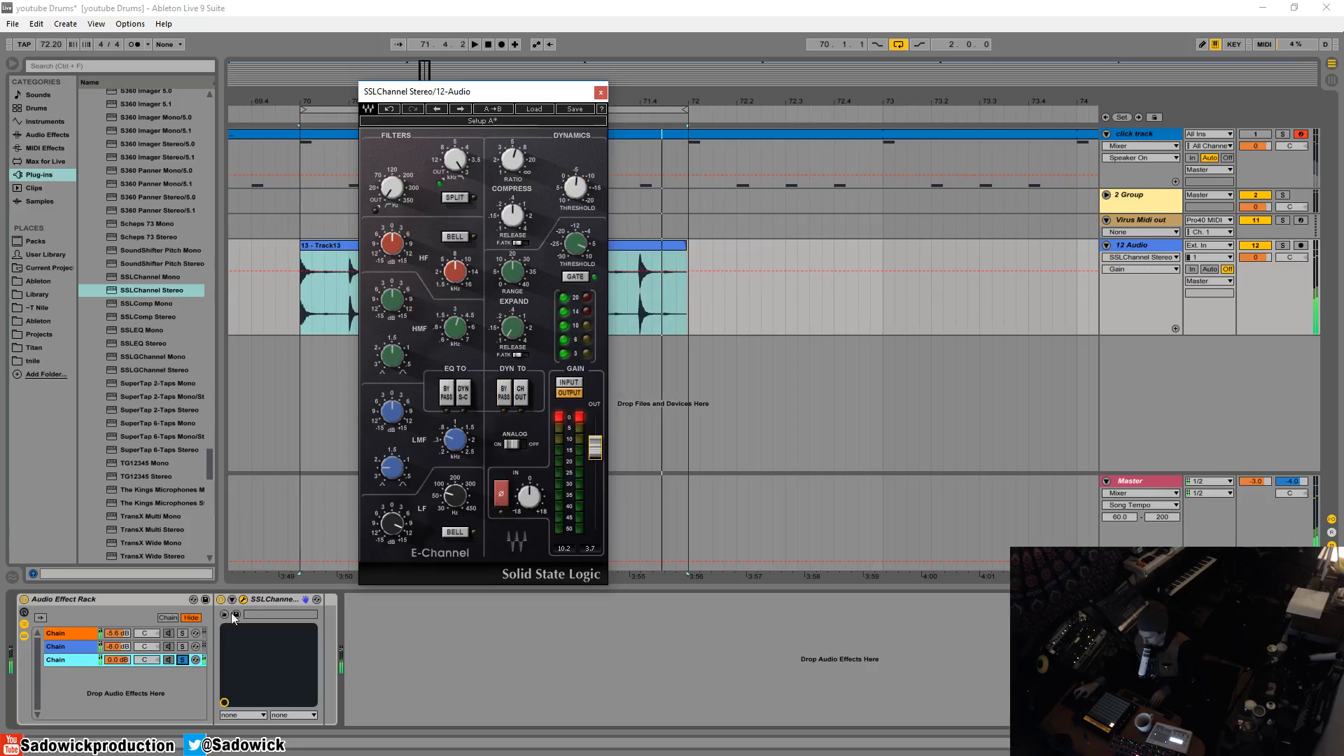
# - Unsolo the third chain, drop its volume to silence and fade it back in over the playing loop
pyautogui.click(182, 659)
pyautogui.moveTo(128, 662); pyautogui.dragTo(116, 657)
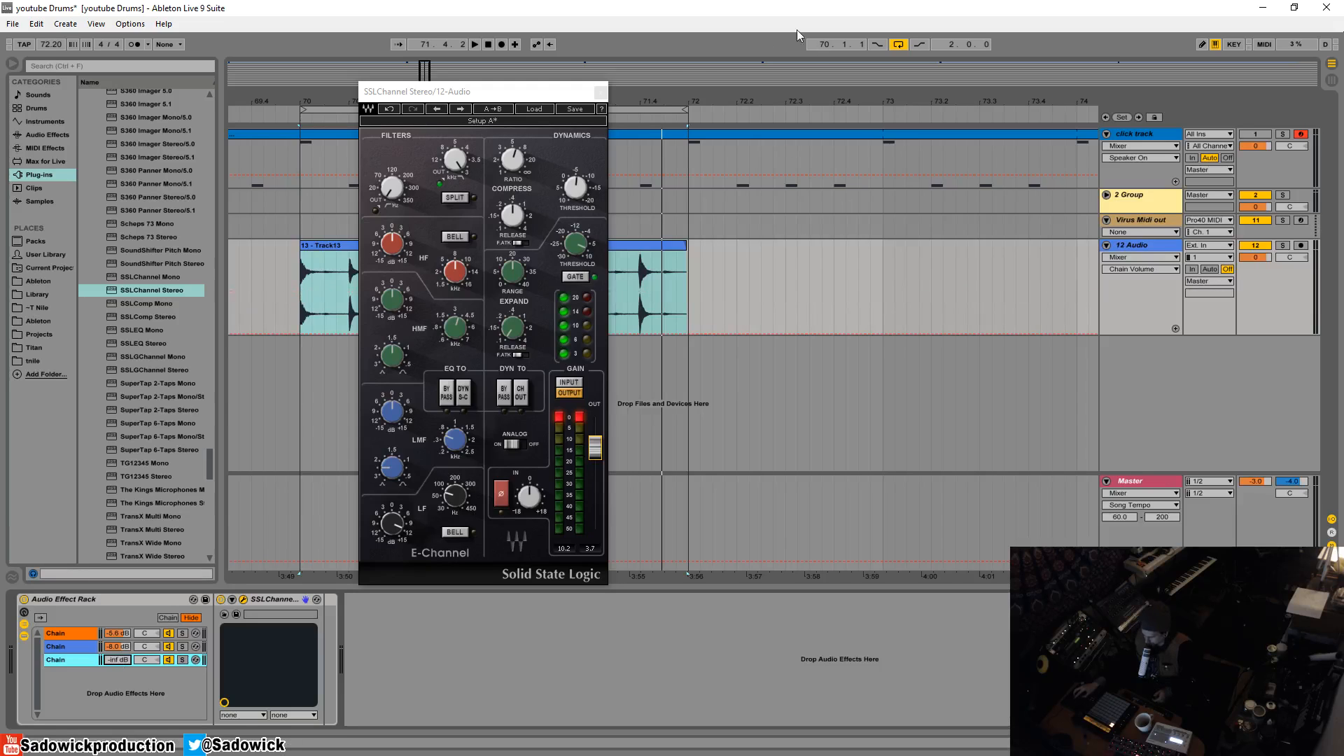
pyautogui.click(600, 92)
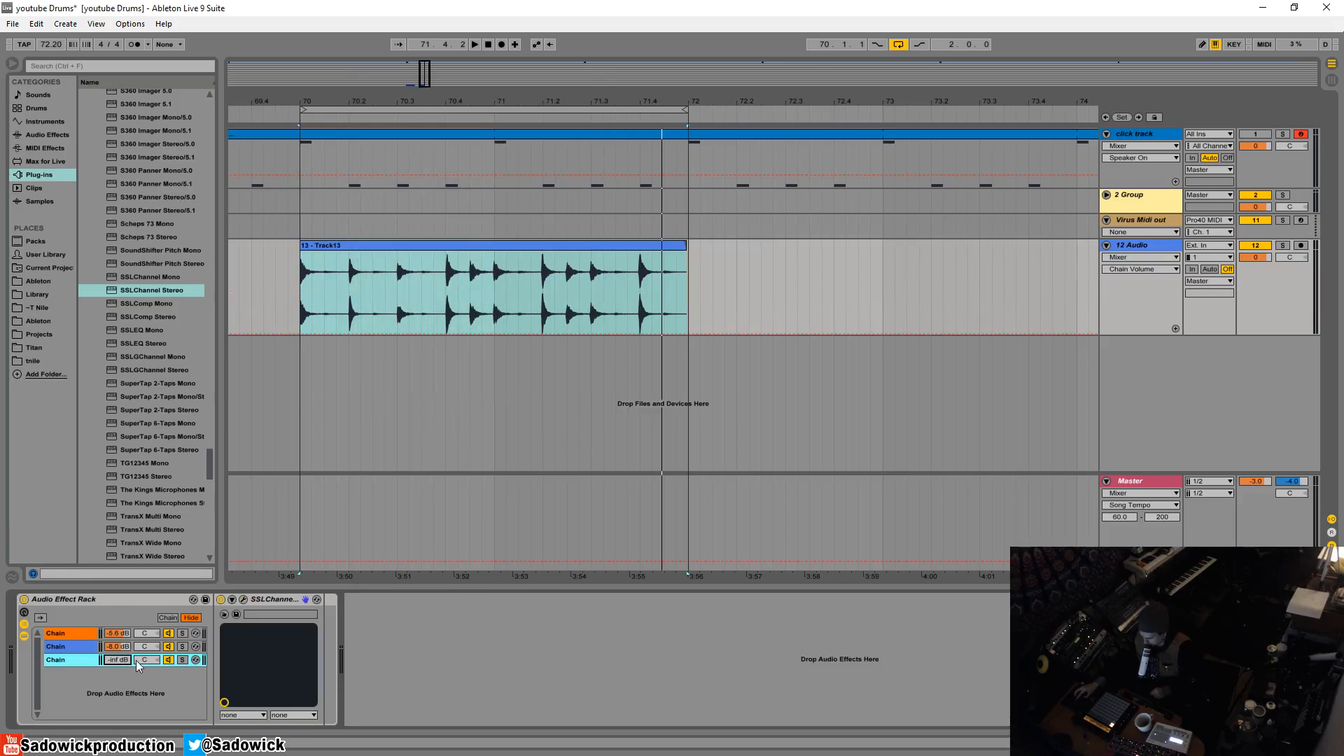
pyautogui.press('space')
pyautogui.moveTo(122, 660); pyautogui.dragTo(122, 609)
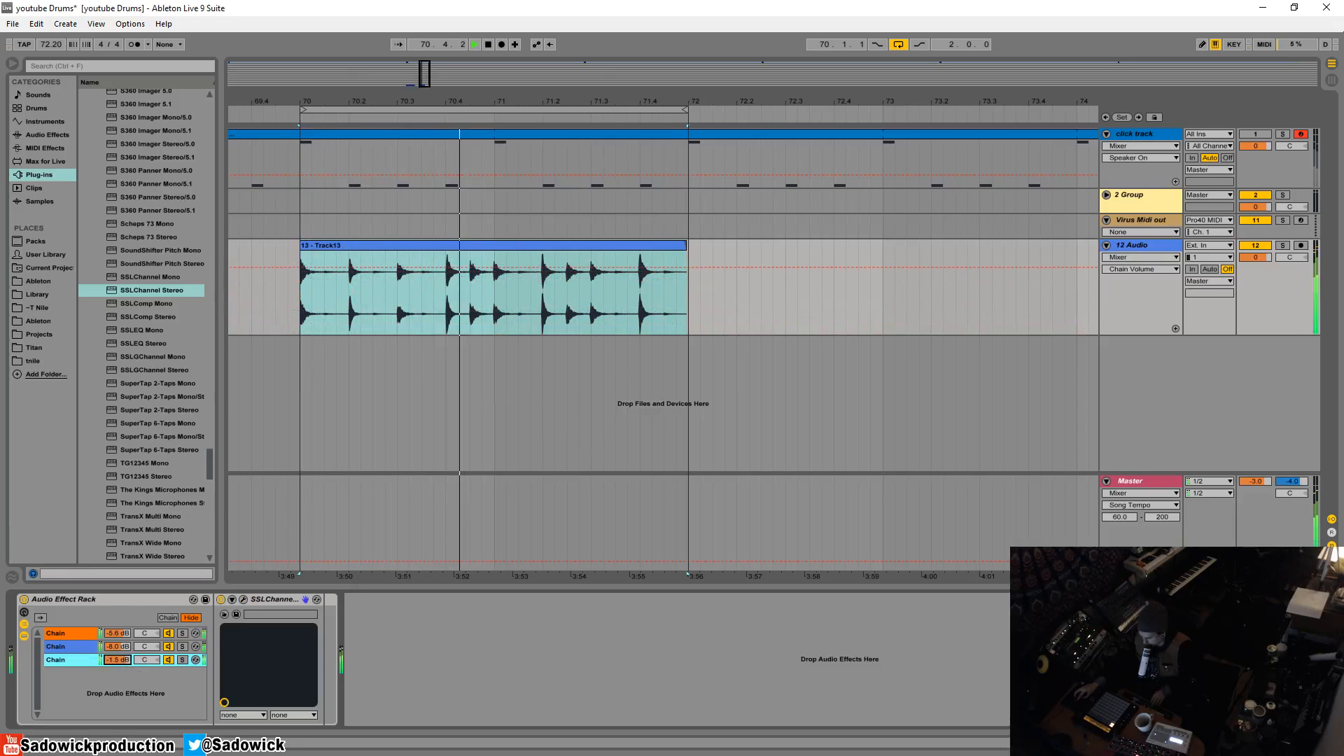
# - Compare the loop with the Audio Effect Rack switched off and set the third chain's volume to -3.4 dB
pyautogui.click(24, 600)
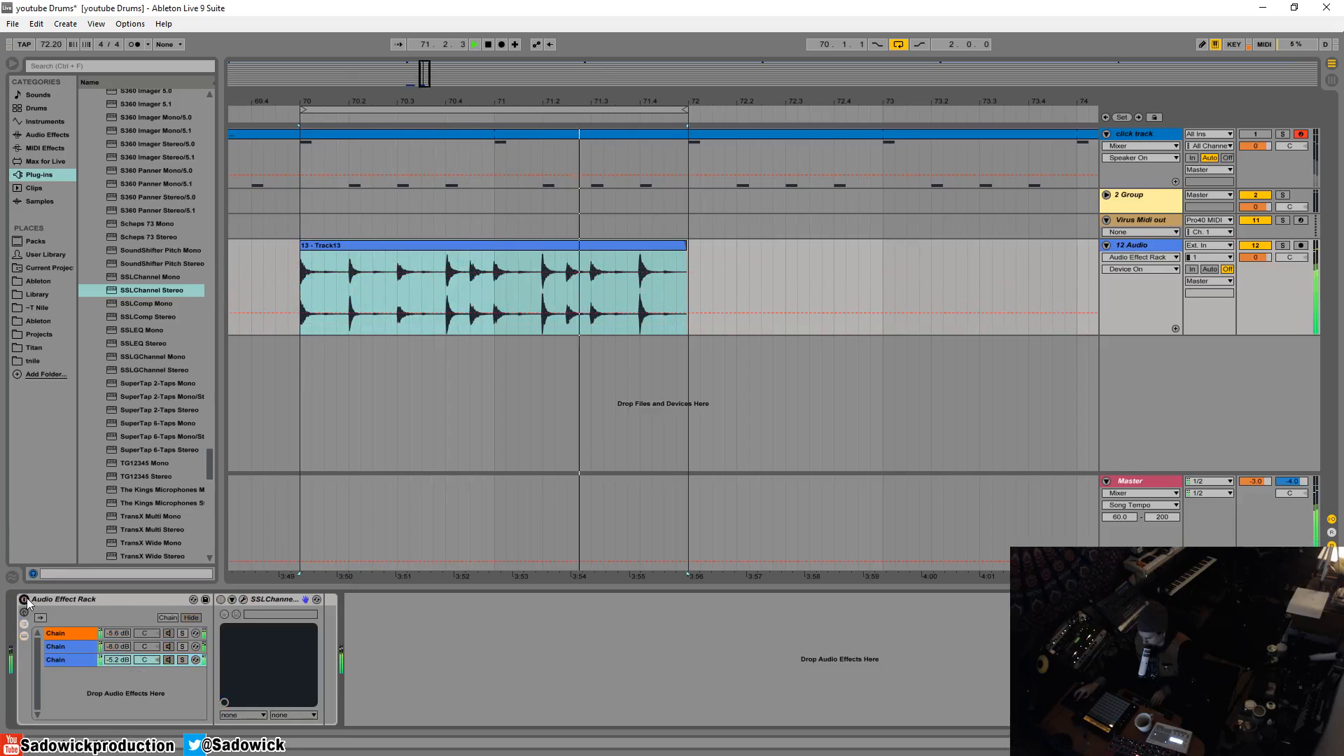
pyautogui.click(24, 599)
pyautogui.click(120, 660)
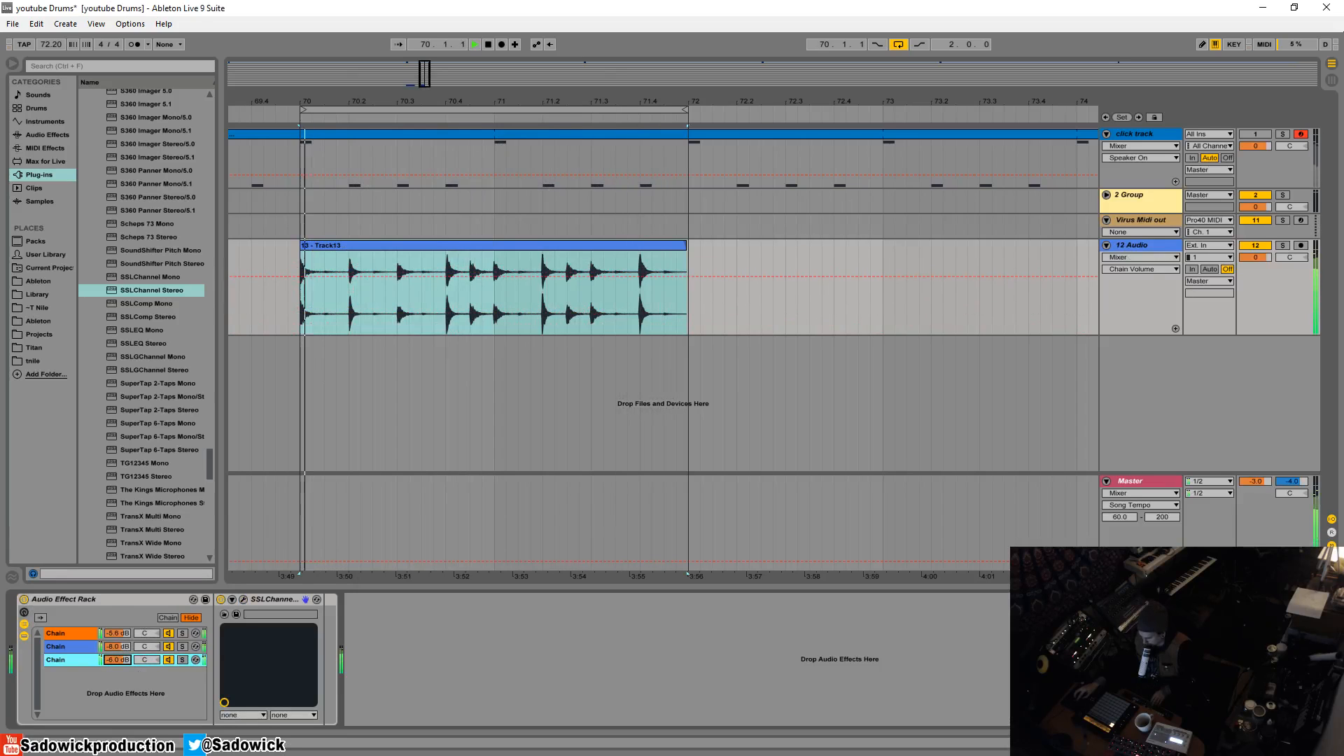
pyautogui.moveTo(119, 660); pyautogui.dragTo(120, 651)
# - Boost the LF gain slightly in the first chain's SSLChannel, auditioning it in the full blend, and close the plug-in
pyautogui.click(85, 634)
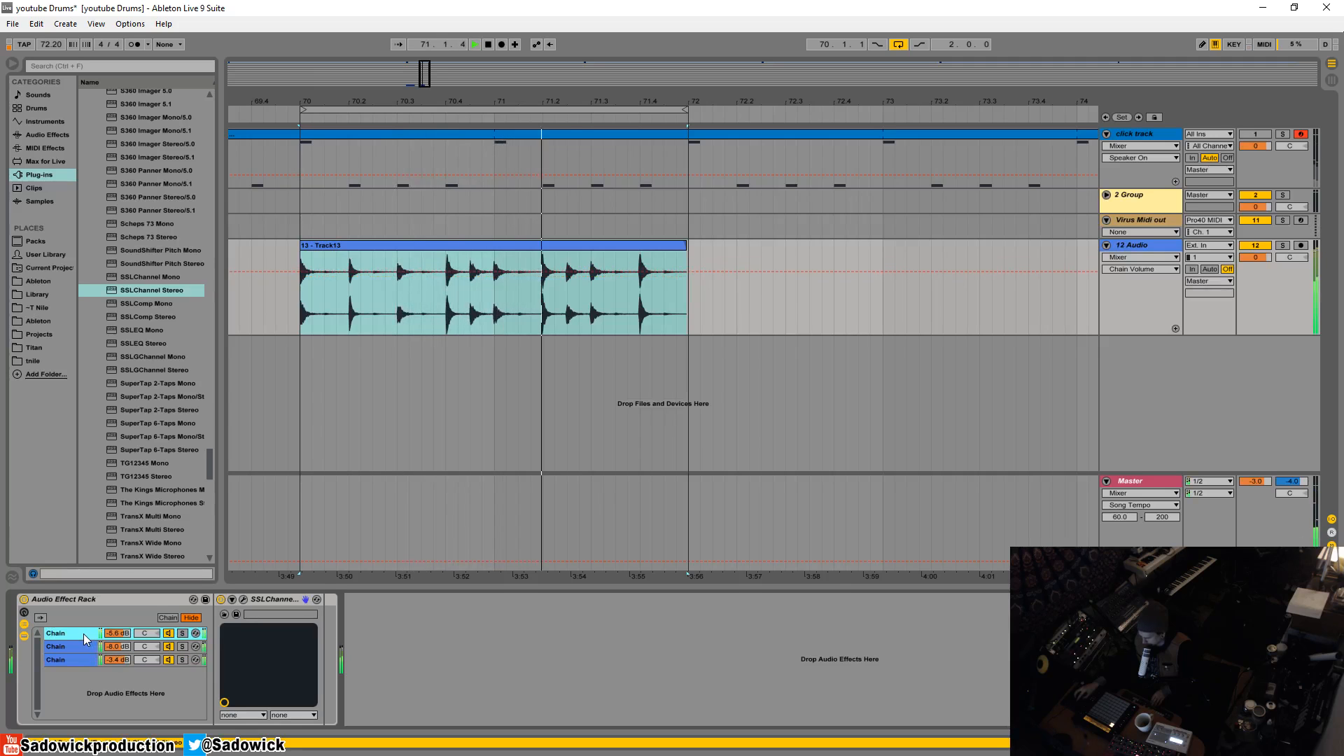
pyautogui.click(243, 599)
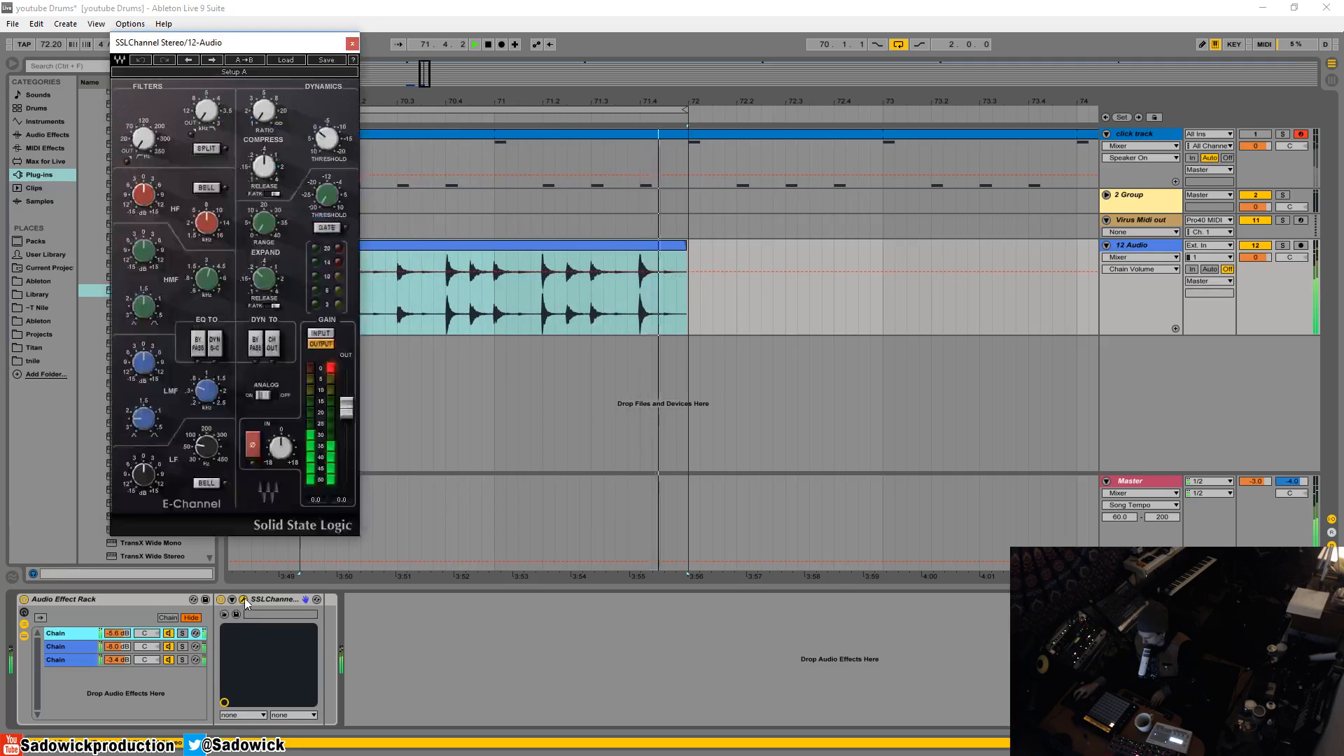
pyautogui.click(144, 474)
pyautogui.moveTo(145, 475)
pyautogui.mouseDown()
pyautogui.moveTo(145, 447)
pyautogui.moveTo(144, 476)
pyautogui.mouseUp()
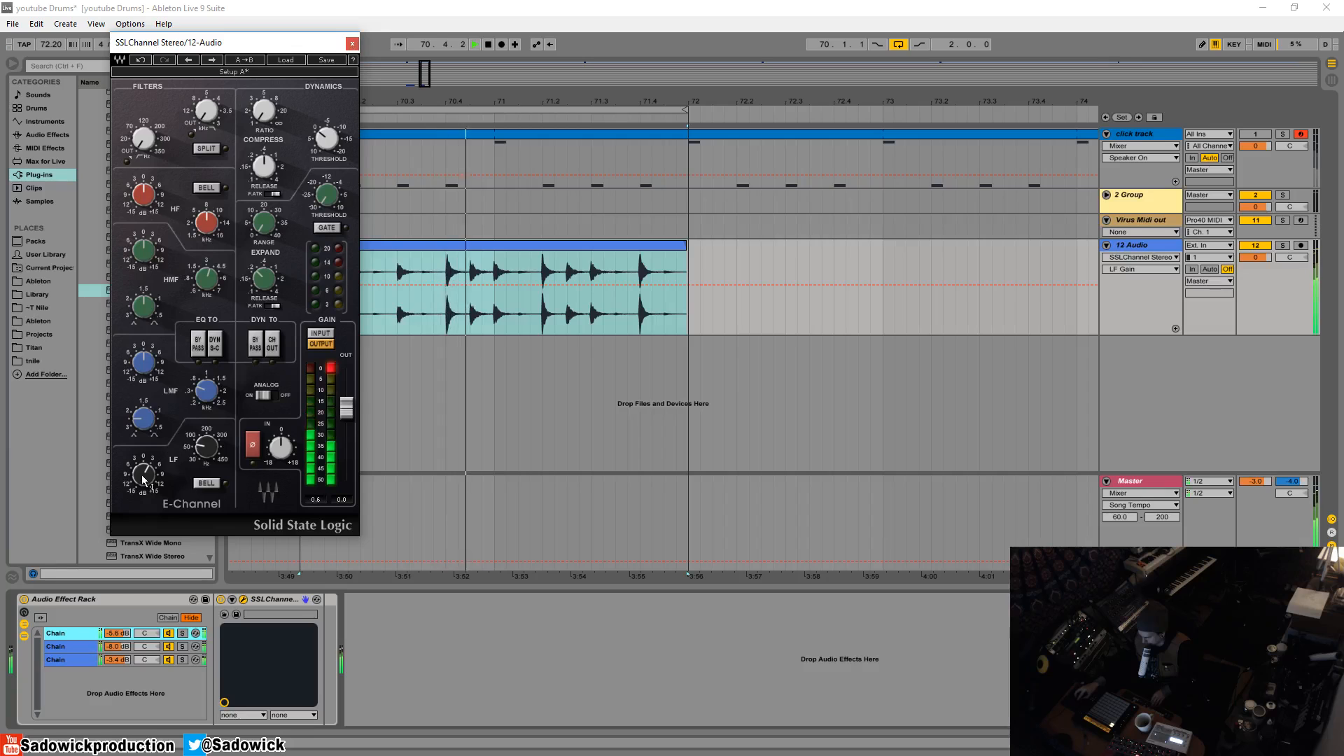
pyautogui.moveTo(142, 479); pyautogui.dragTo(142, 482)
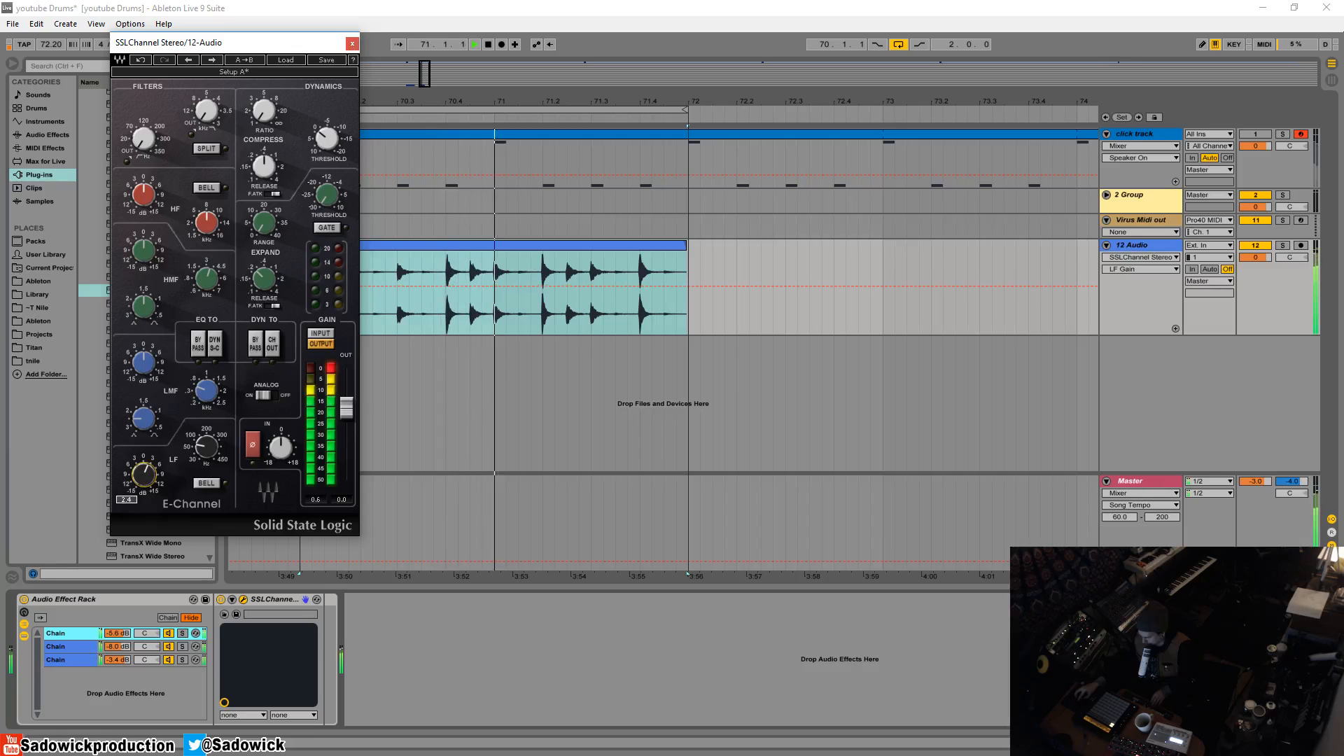
pyautogui.click(351, 44)
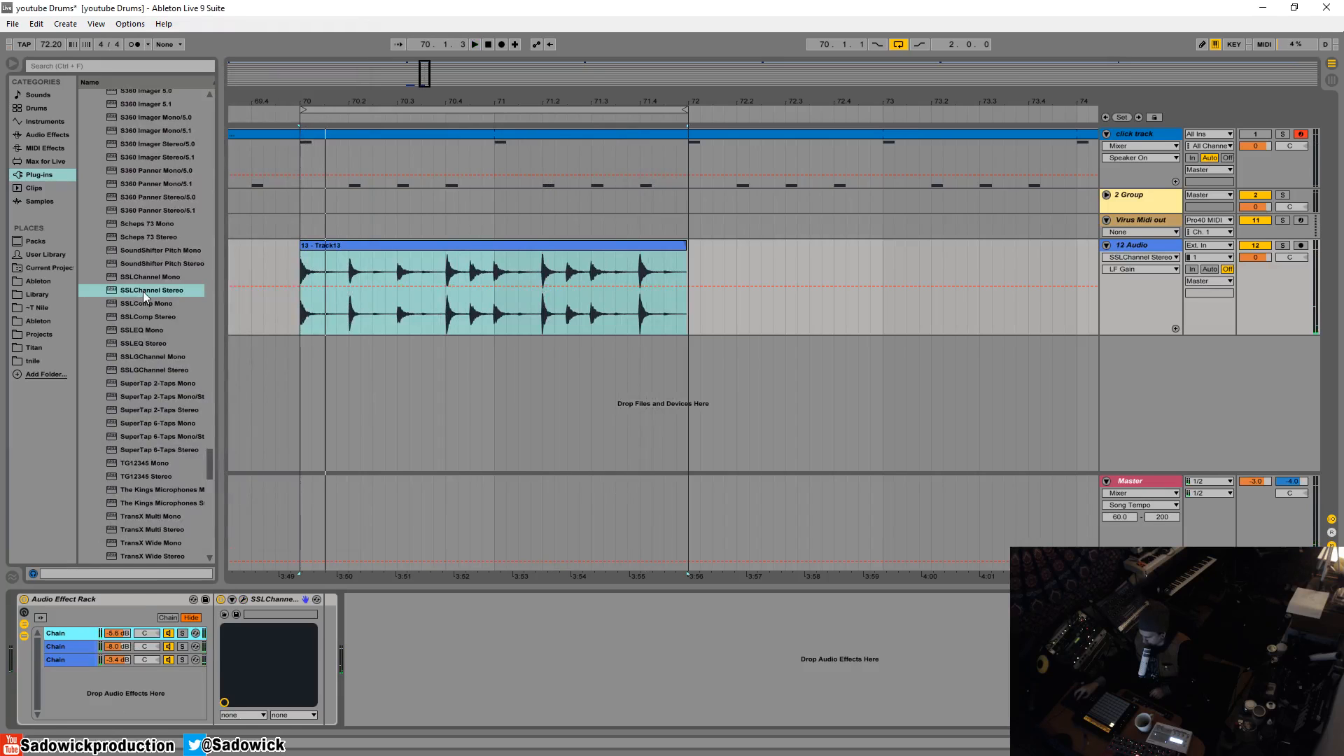
# - Add SSLChannel Stereo to the rack as a fourth chain, reset its volume to 0.0 dB and solo it
pyautogui.moveTo(142, 291); pyautogui.dragTo(115, 728)
pyautogui.rightClick(119, 674)
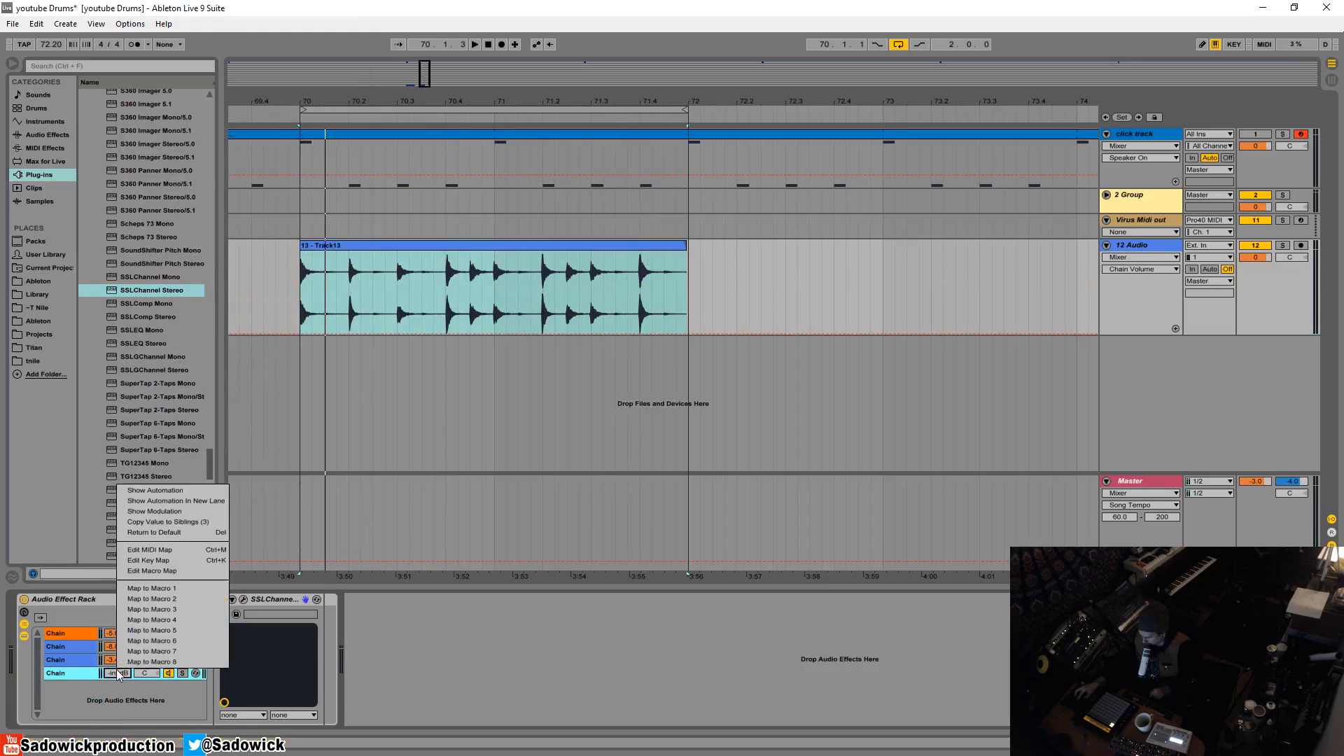
pyautogui.click(163, 532)
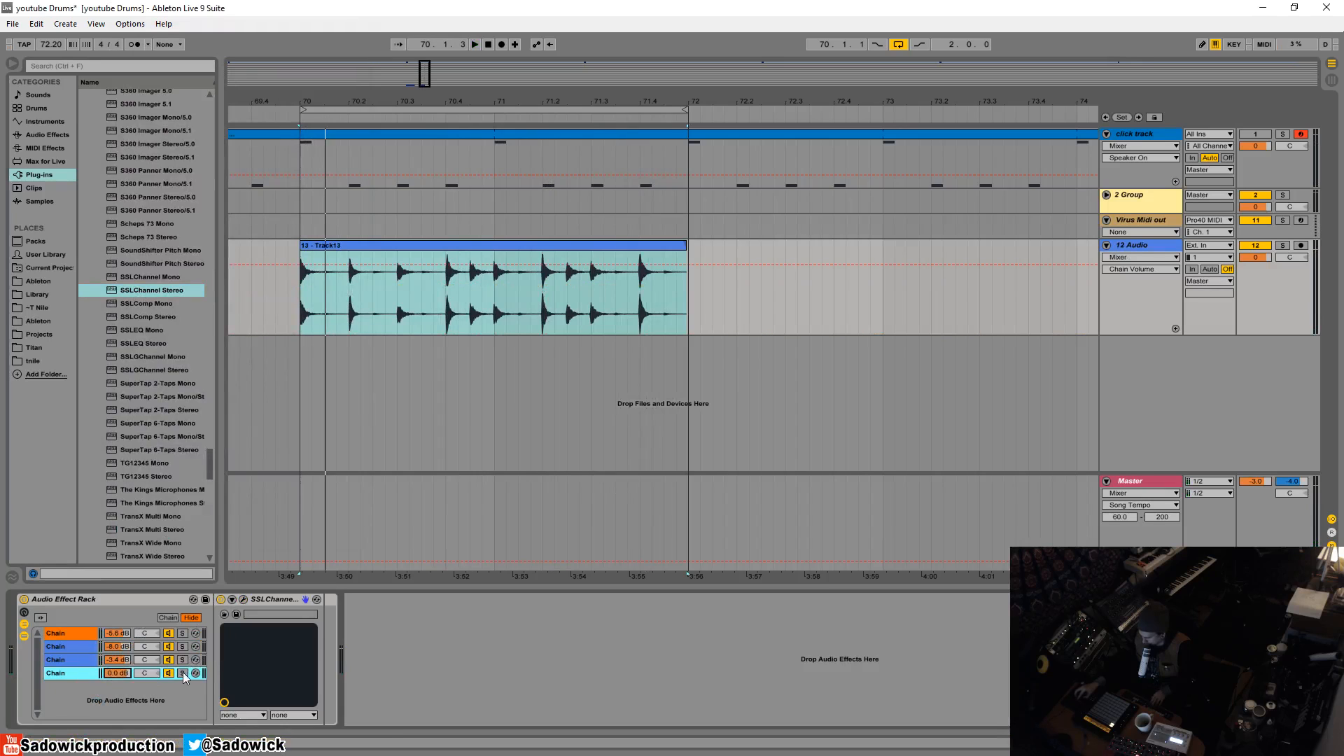
pyautogui.press('space')
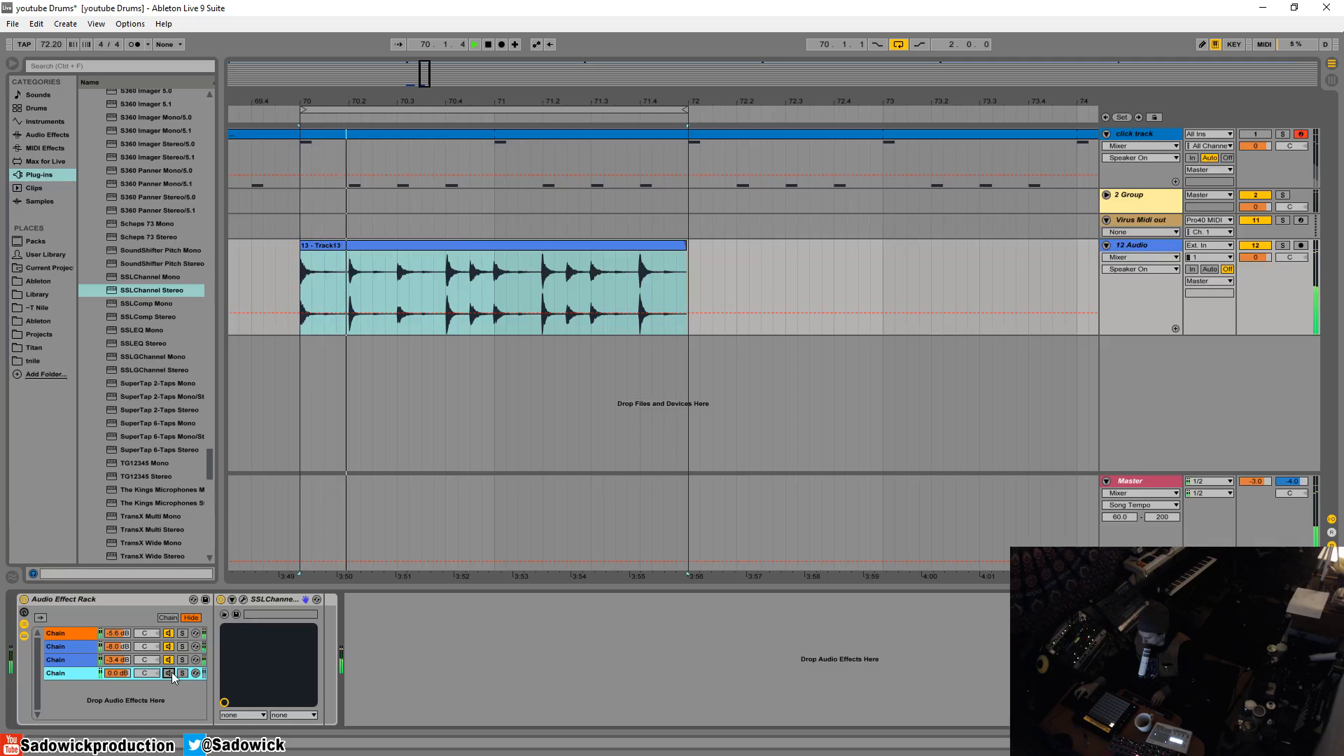
pyautogui.click(182, 672)
pyautogui.press('space')
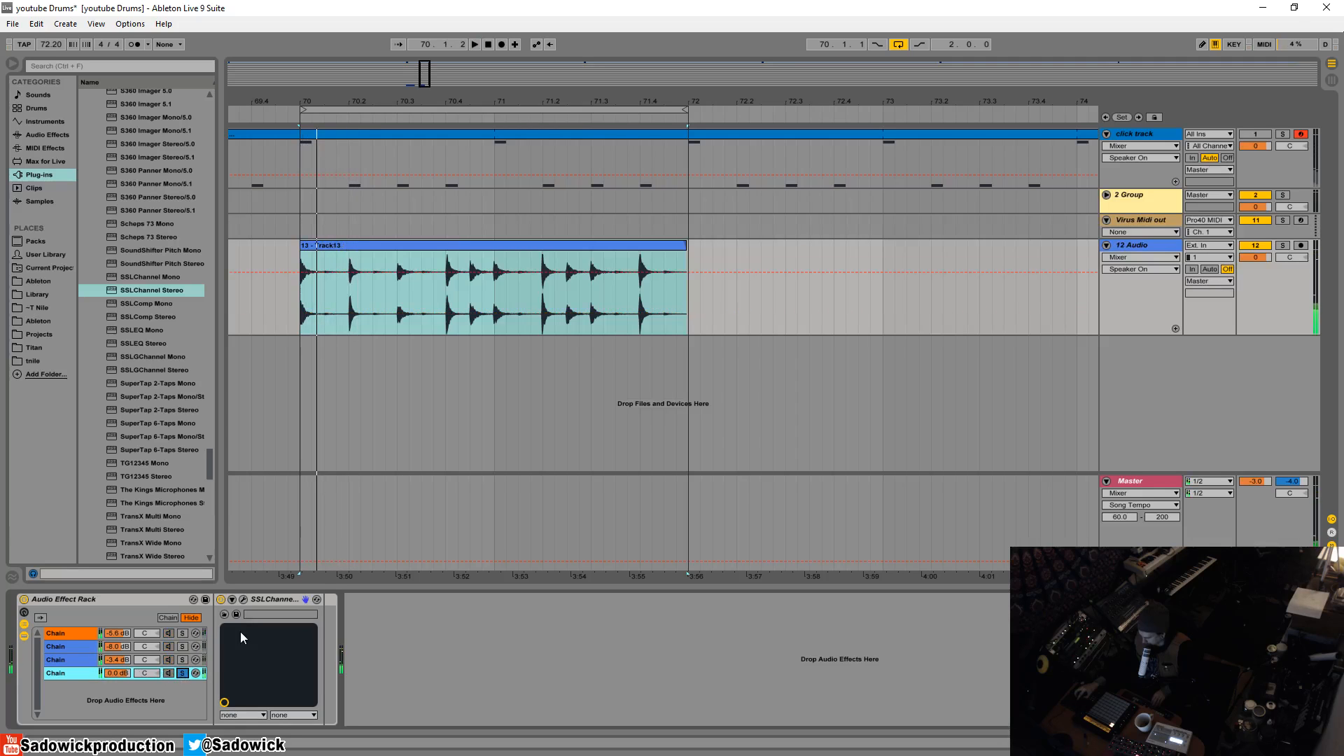
# - Boost the HMF gain in the fourth chain's SSLChannel, adjust its Q and sweep its frequency while the loop plays
pyautogui.click(243, 599)
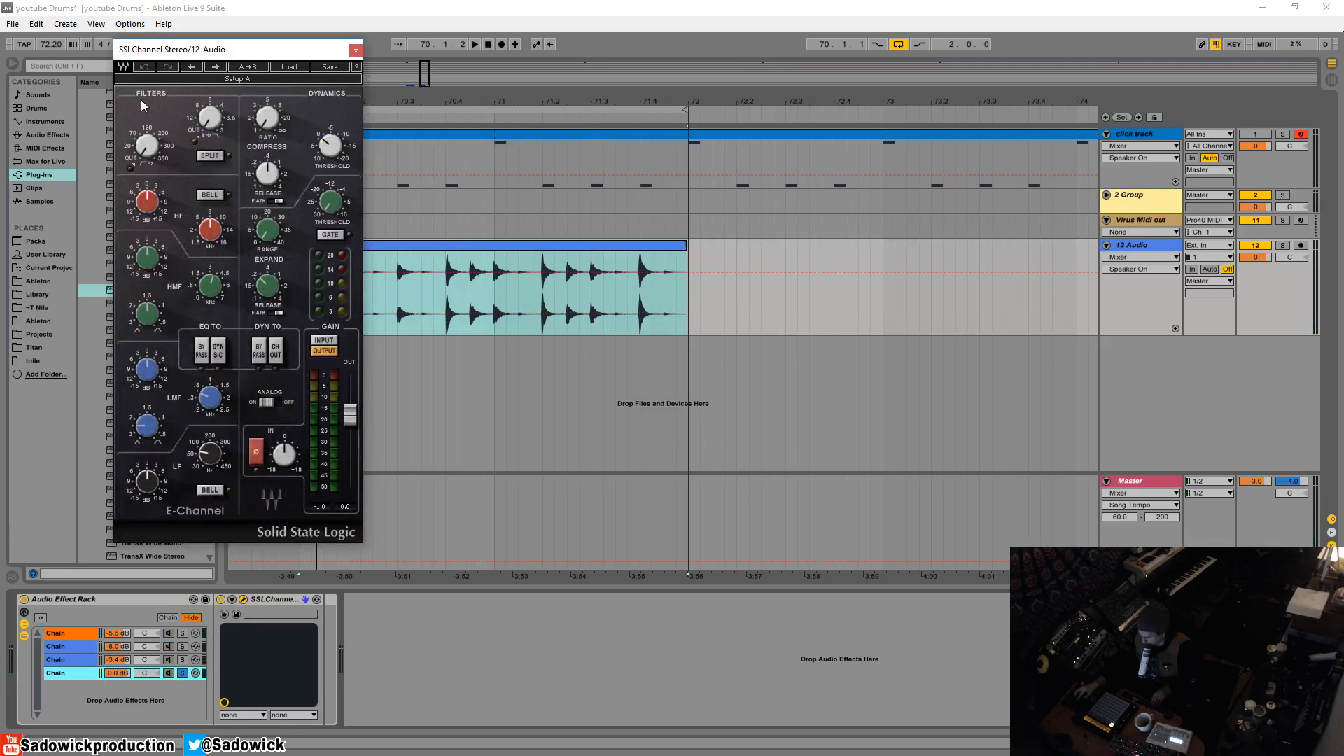
pyautogui.moveTo(253, 59); pyautogui.dragTo(268, 64)
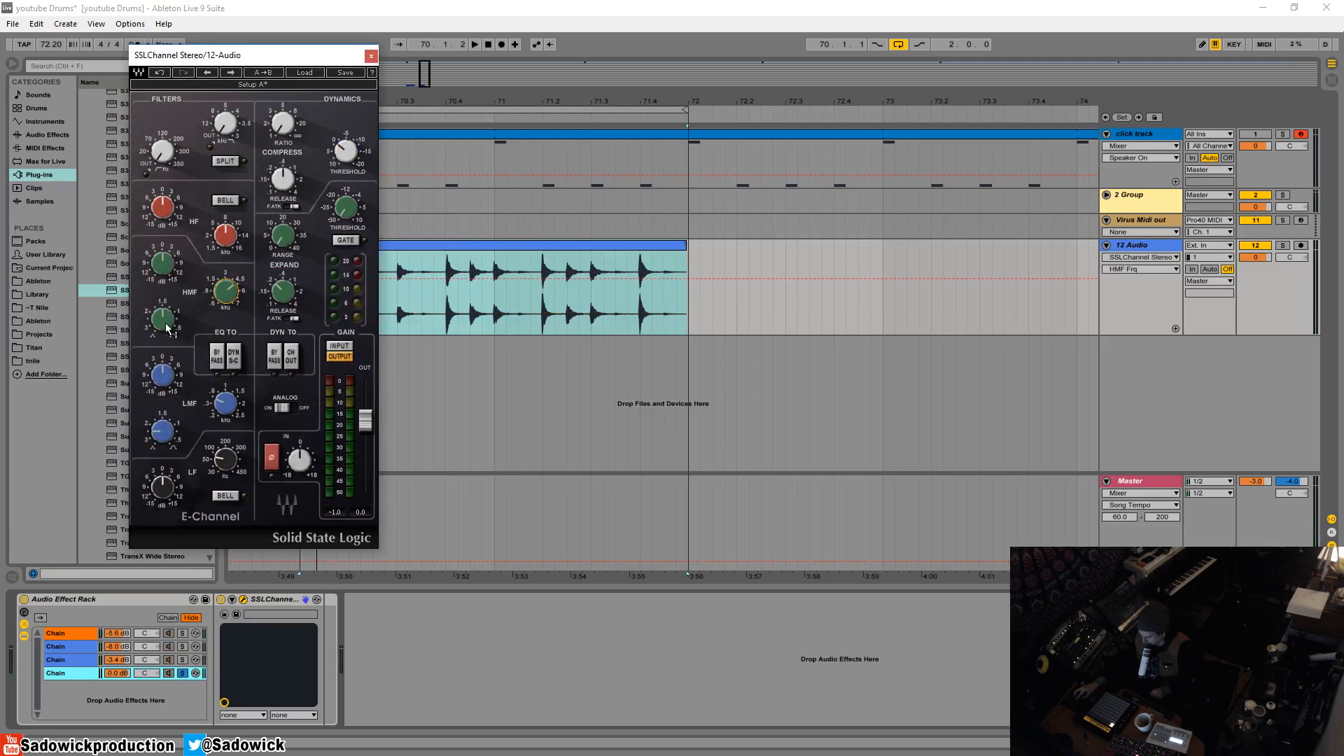
pyautogui.moveTo(167, 322); pyautogui.dragTo(154, 335)
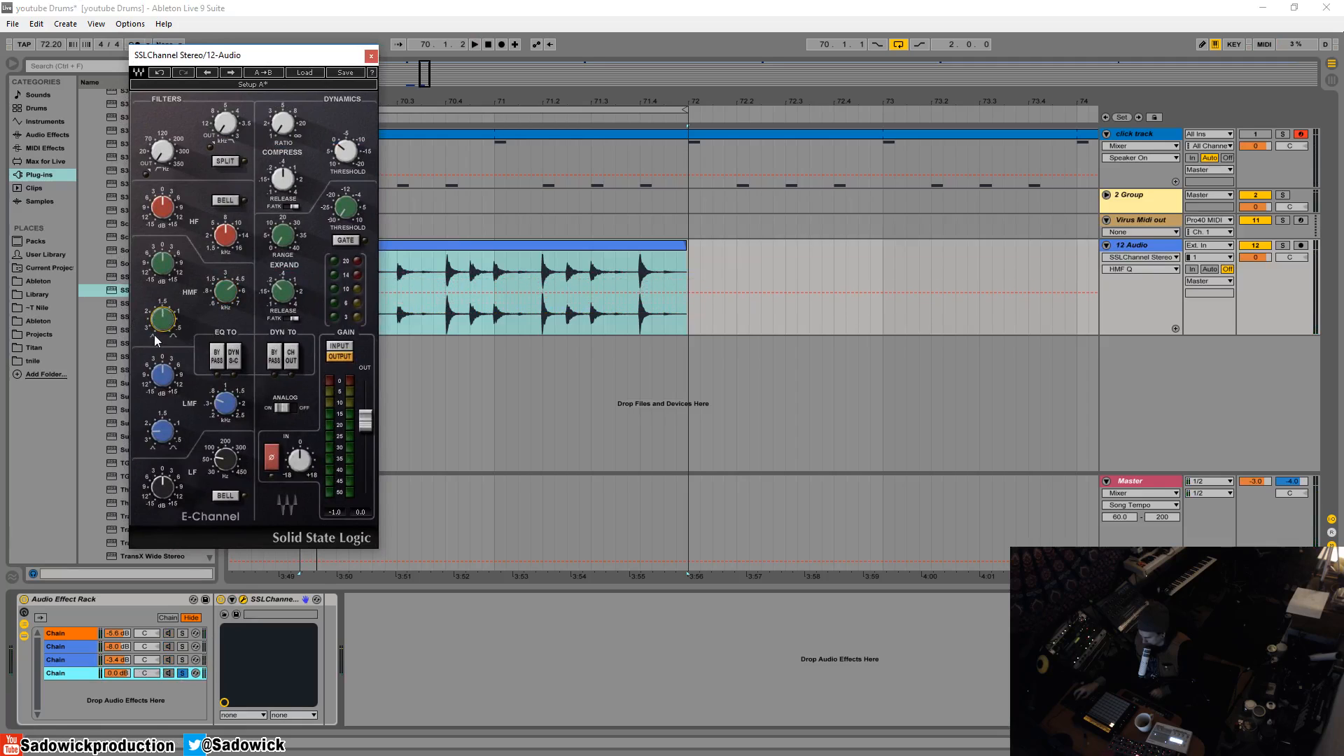
pyautogui.moveTo(174, 262)
pyautogui.moveTo(163, 263); pyautogui.dragTo(162, 252)
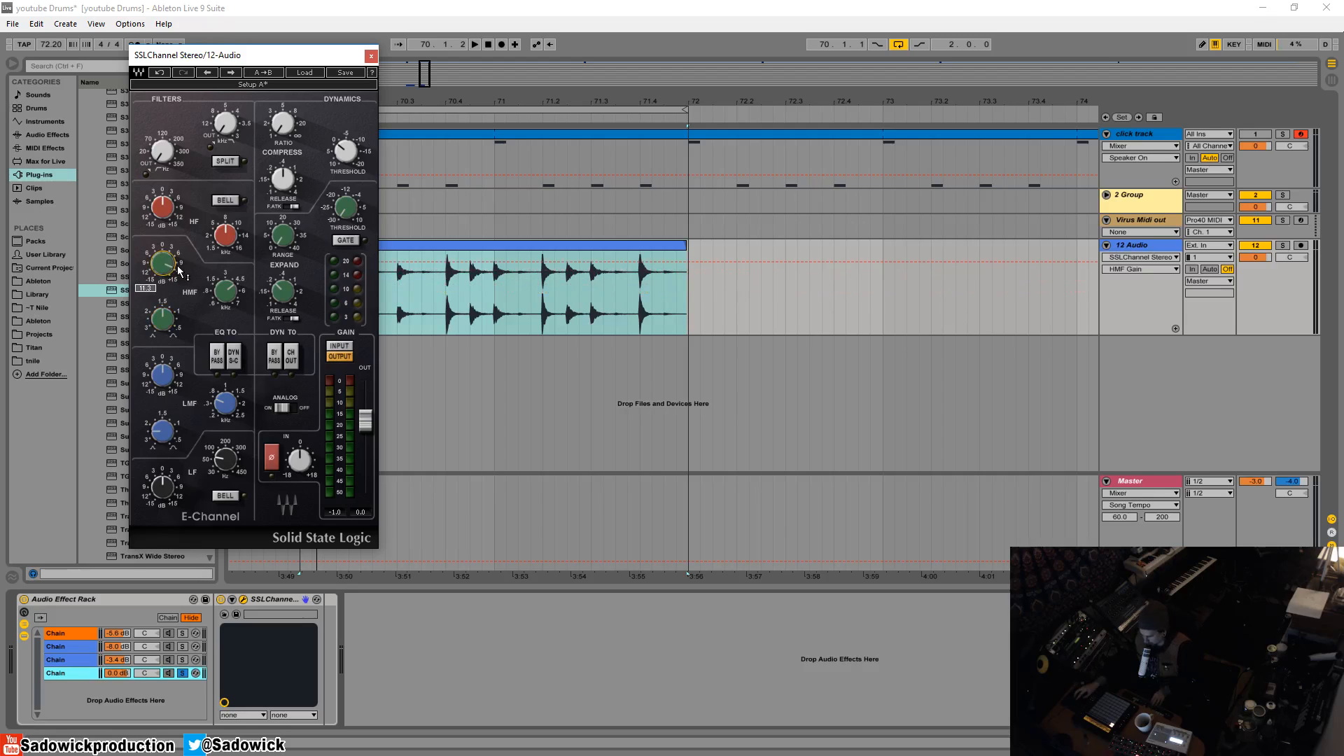
pyautogui.click(240, 287)
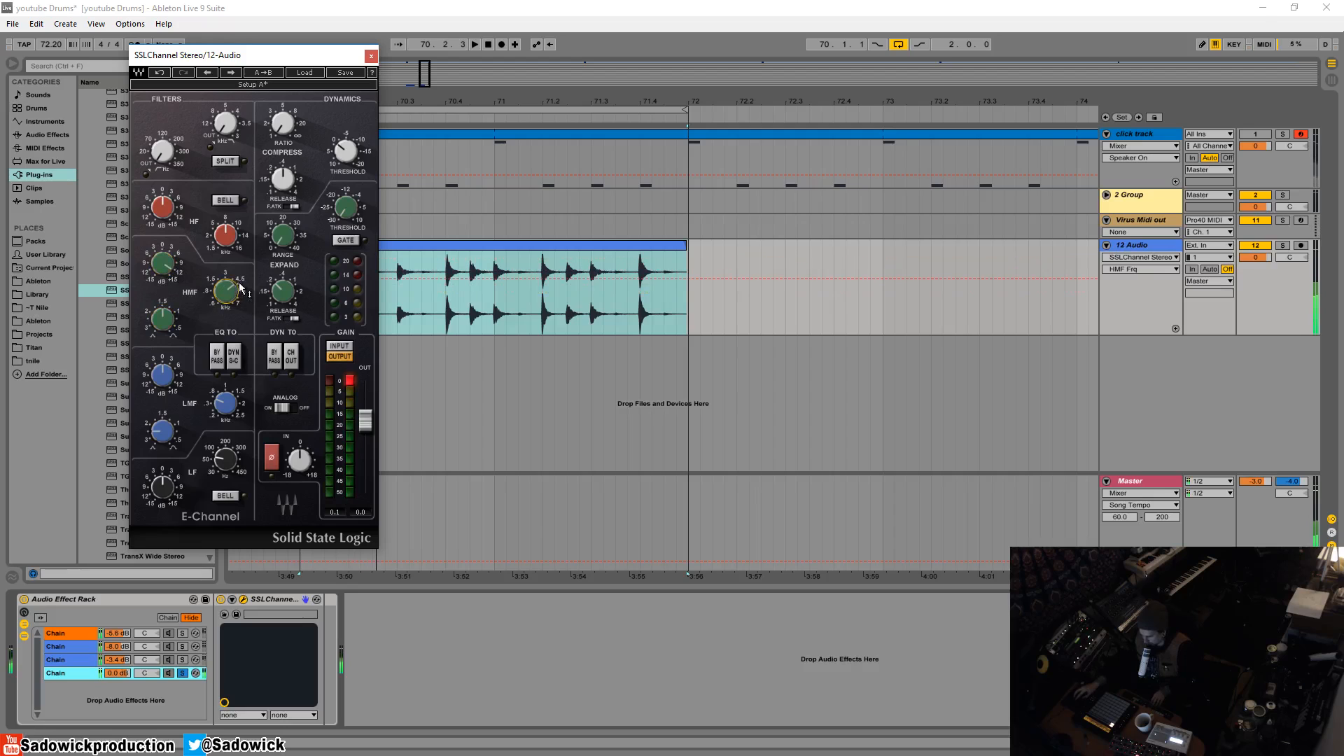
pyautogui.moveTo(240, 287)
pyautogui.mouseDown()
pyautogui.moveTo(229, 313)
pyautogui.moveTo(226, 245)
pyautogui.moveTo(229, 278)
pyautogui.mouseUp()
pyautogui.press('space')
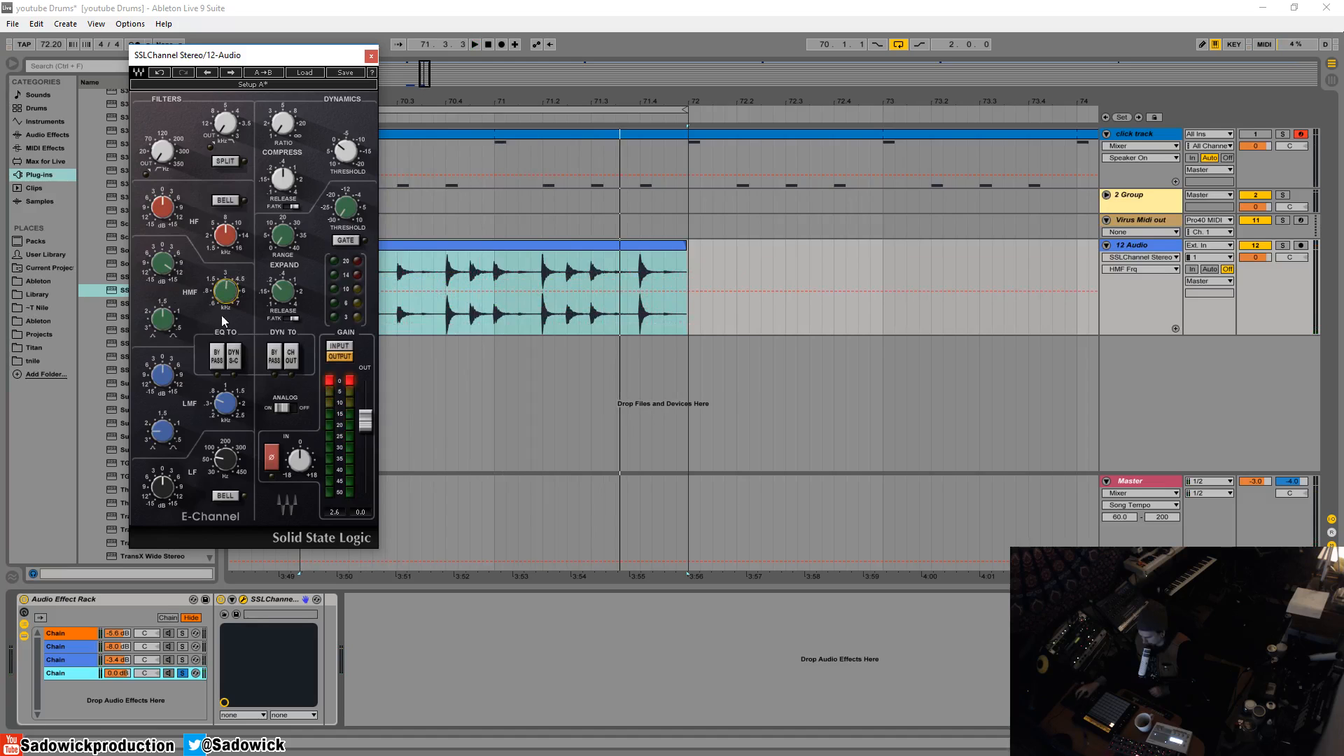
pyautogui.moveTo(224, 294)
pyautogui.mouseDown()
pyautogui.moveTo(171, 260)
pyautogui.moveTo(224, 296)
pyautogui.moveTo(224, 283)
pyautogui.mouseUp()
# - Boost the fourth chain's LMF gain and sweep the LMF frequency while auditioning the loop
pyautogui.moveTo(178, 394); pyautogui.dragTo(163, 370)
pyautogui.moveTo(223, 403); pyautogui.dragTo(148, 374)
pyautogui.moveTo(224, 402); pyautogui.dragTo(224, 406)
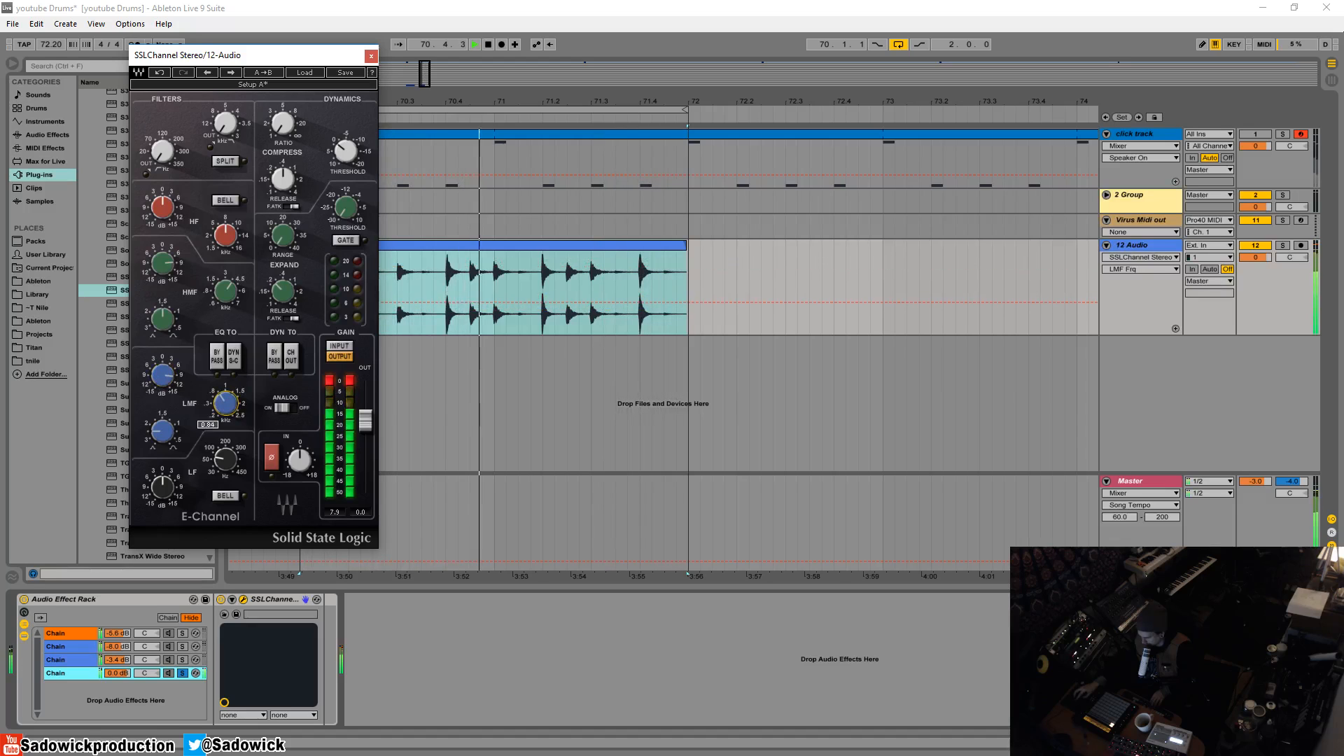
# - Reduce the fourth chain's HMF boost and refine its LMF frequency and gain while the loop plays
pyautogui.moveTo(162, 263); pyautogui.dragTo(163, 259)
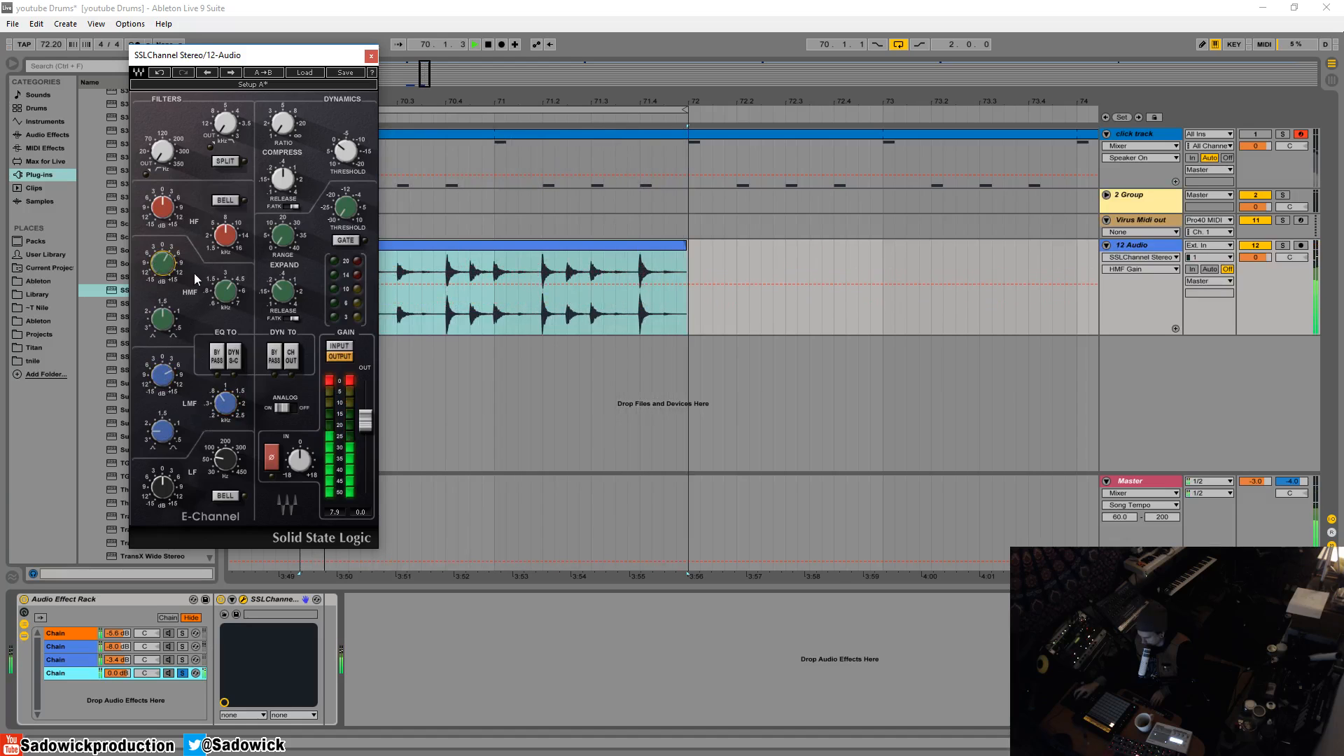
pyautogui.moveTo(162, 263)
pyautogui.mouseDown()
pyautogui.moveTo(162, 280)
pyautogui.moveTo(162, 257)
pyautogui.mouseUp()
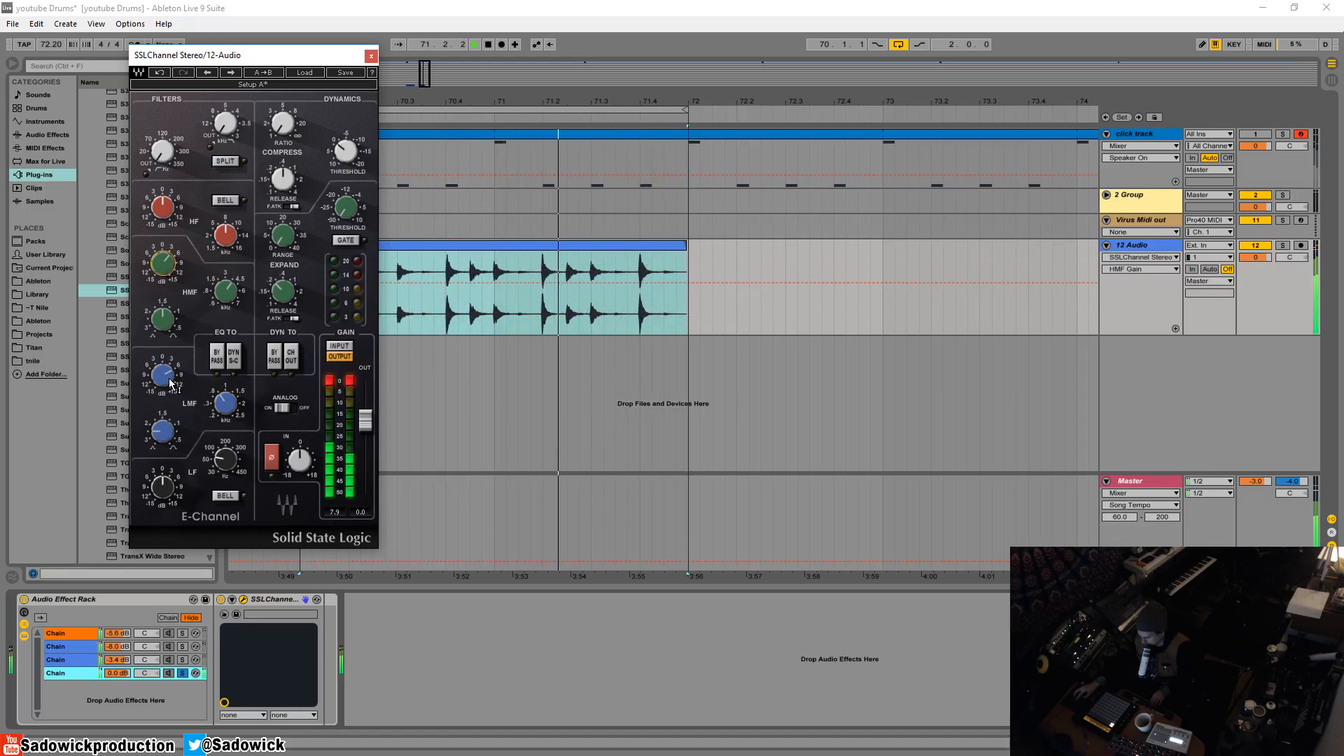
pyautogui.moveTo(225, 403); pyautogui.dragTo(165, 379)
pyautogui.click(162, 431)
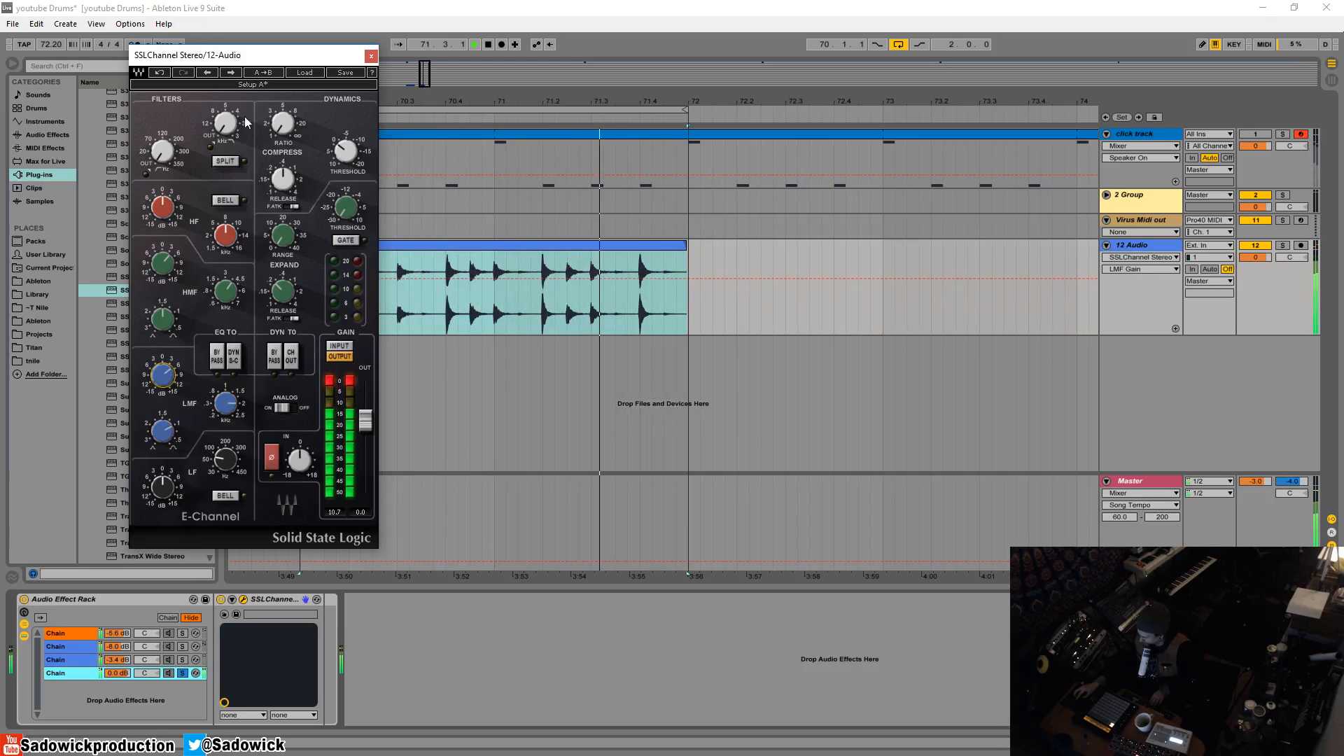
# - Raise the fourth chain's compressor ratio and adjust the compressor threshold while auditioning the loop
pyautogui.click(282, 124)
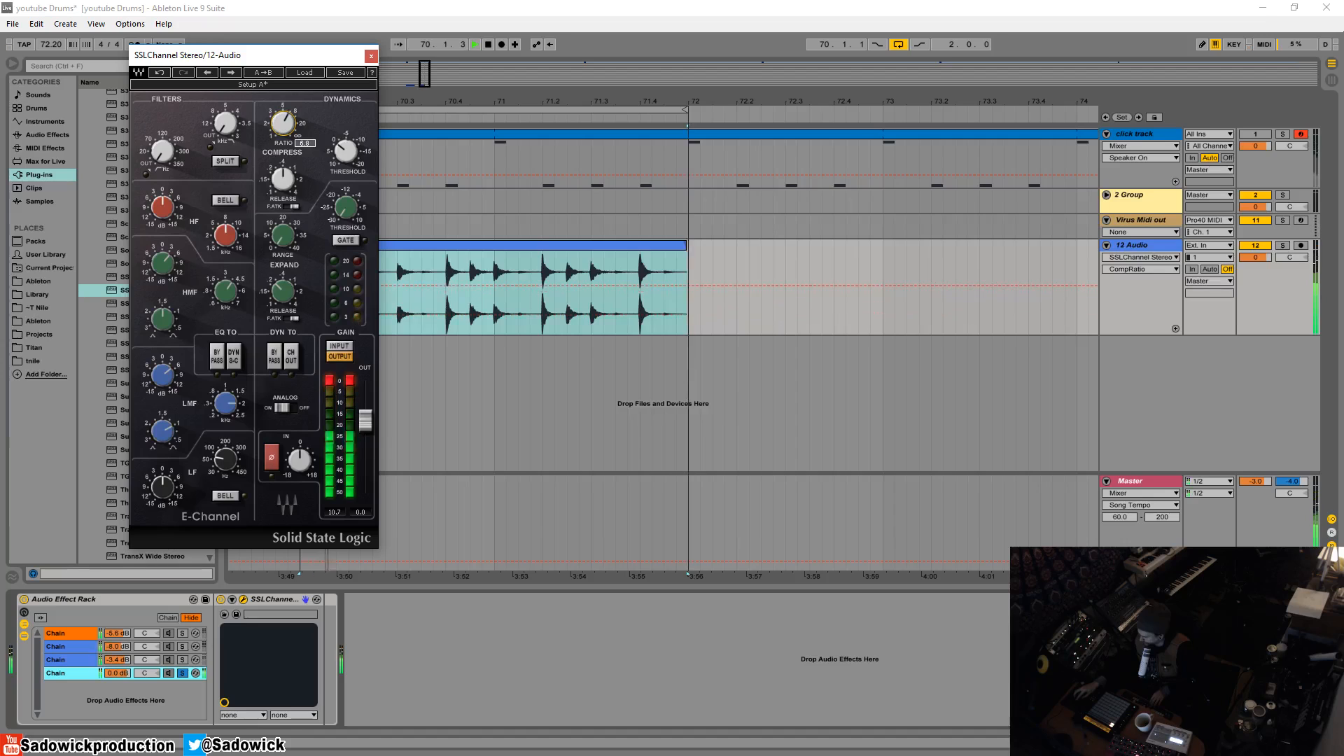
pyautogui.moveTo(341, 161); pyautogui.dragTo(283, 116)
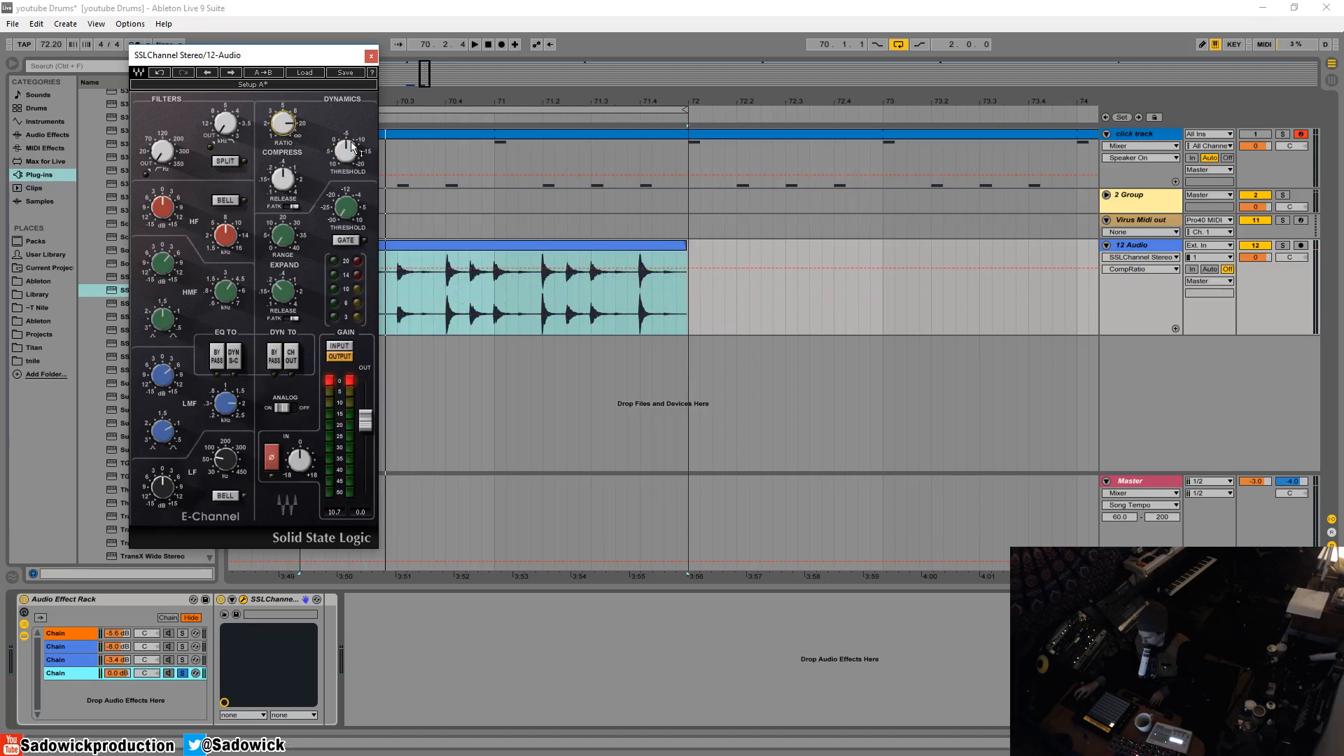
pyautogui.press('space')
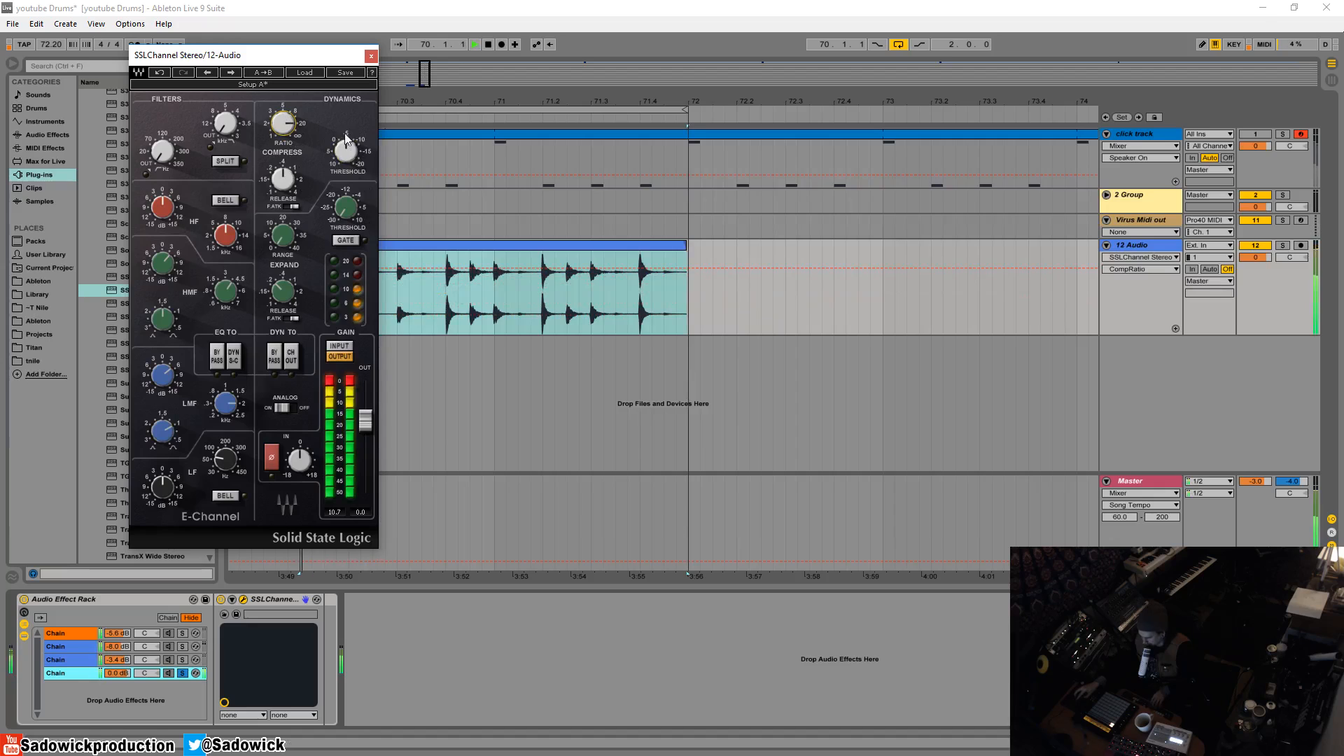
pyautogui.moveTo(346, 153); pyautogui.dragTo(345, 145)
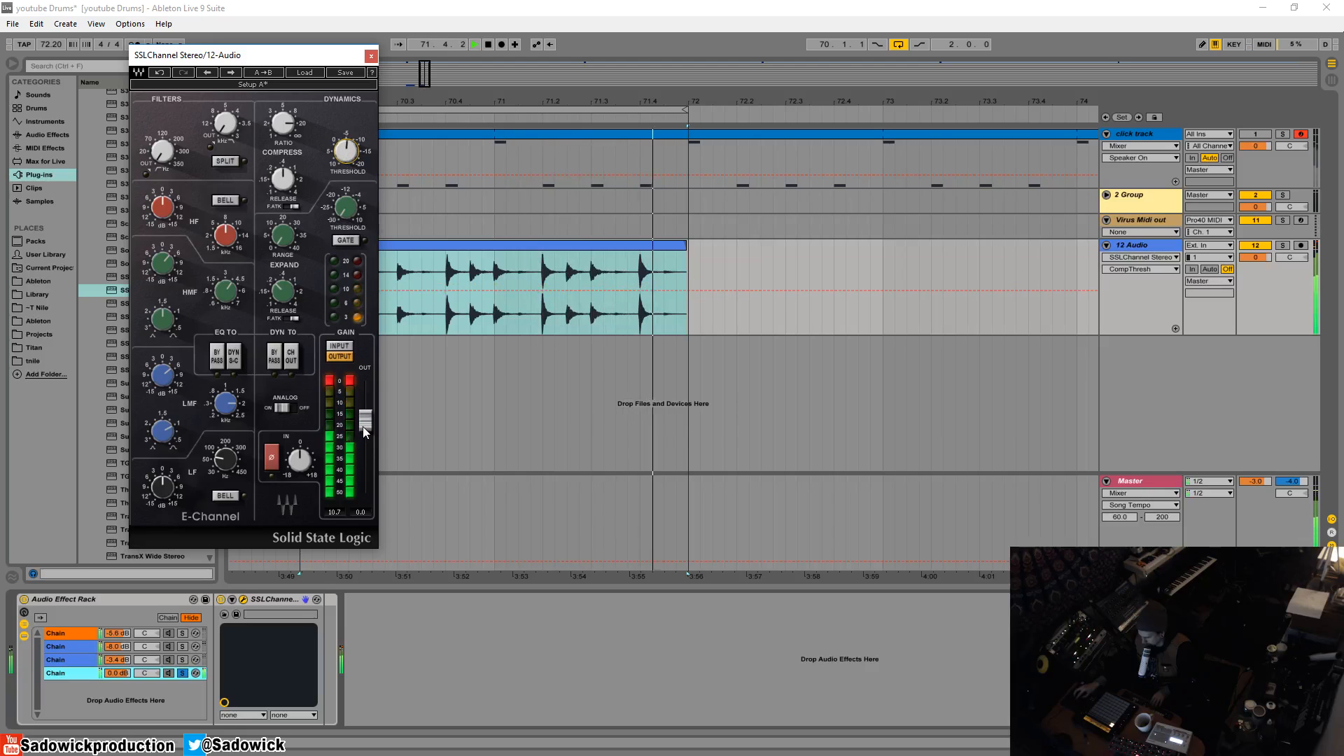
# - Adjust the fourth chain's compressor threshold, raise its SSLChannel input level and set the output gain to -4.2 dB while auditioning the loop
pyautogui.press('space')
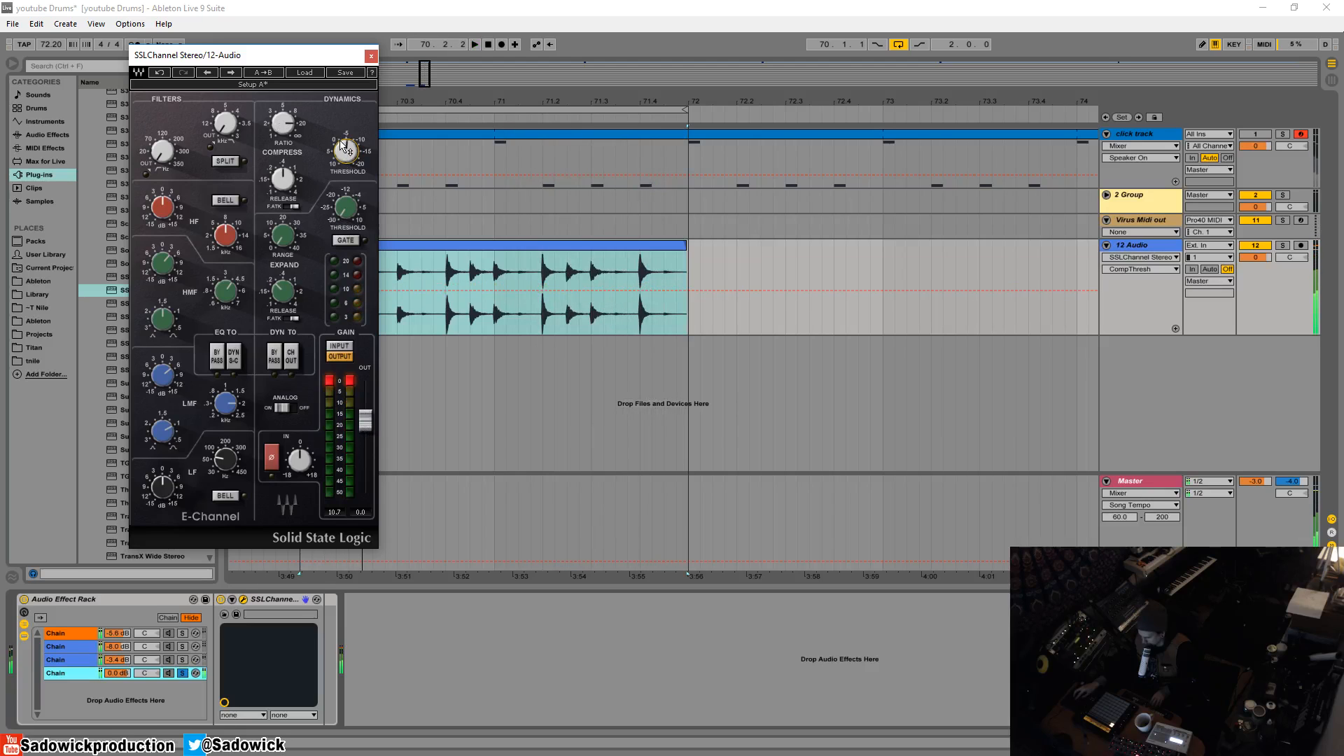
pyautogui.moveTo(345, 149); pyautogui.dragTo(345, 171)
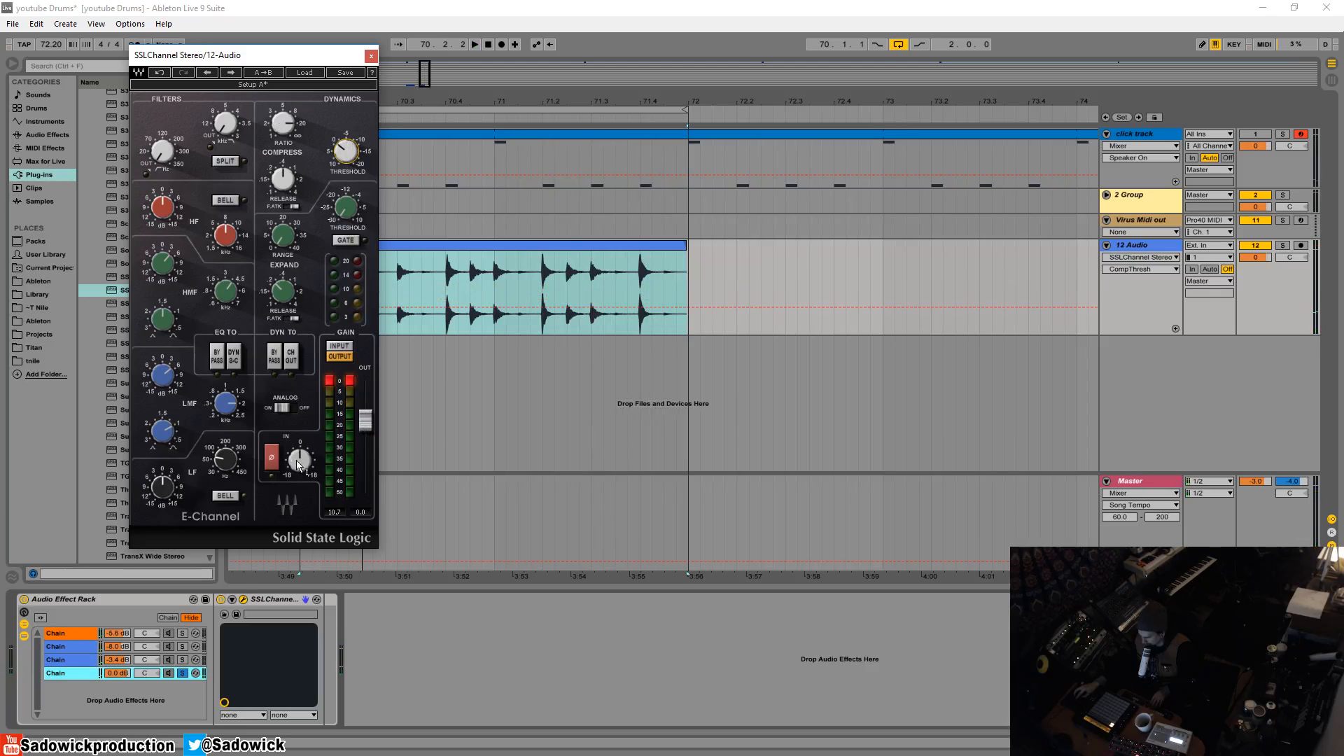
pyautogui.moveTo(297, 466); pyautogui.dragTo(298, 468)
pyautogui.press('space')
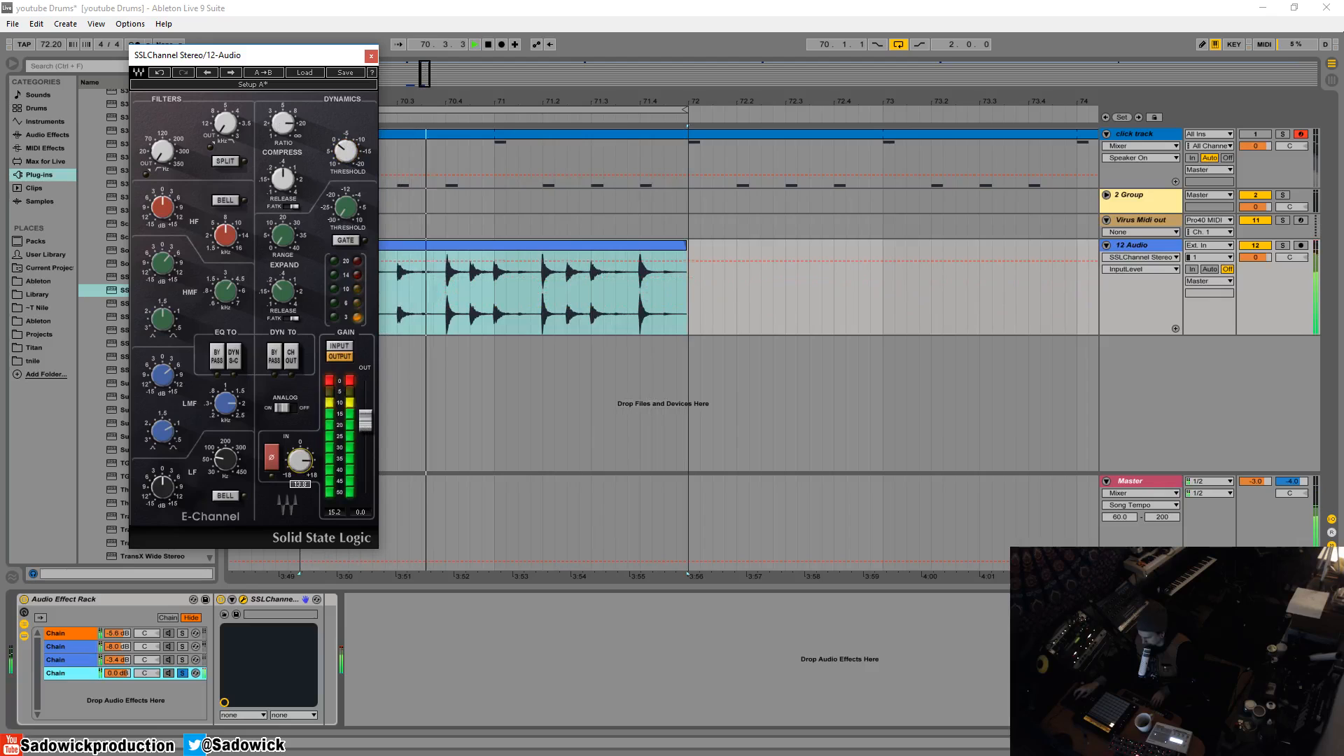
pyautogui.moveTo(300, 460); pyautogui.dragTo(300, 476)
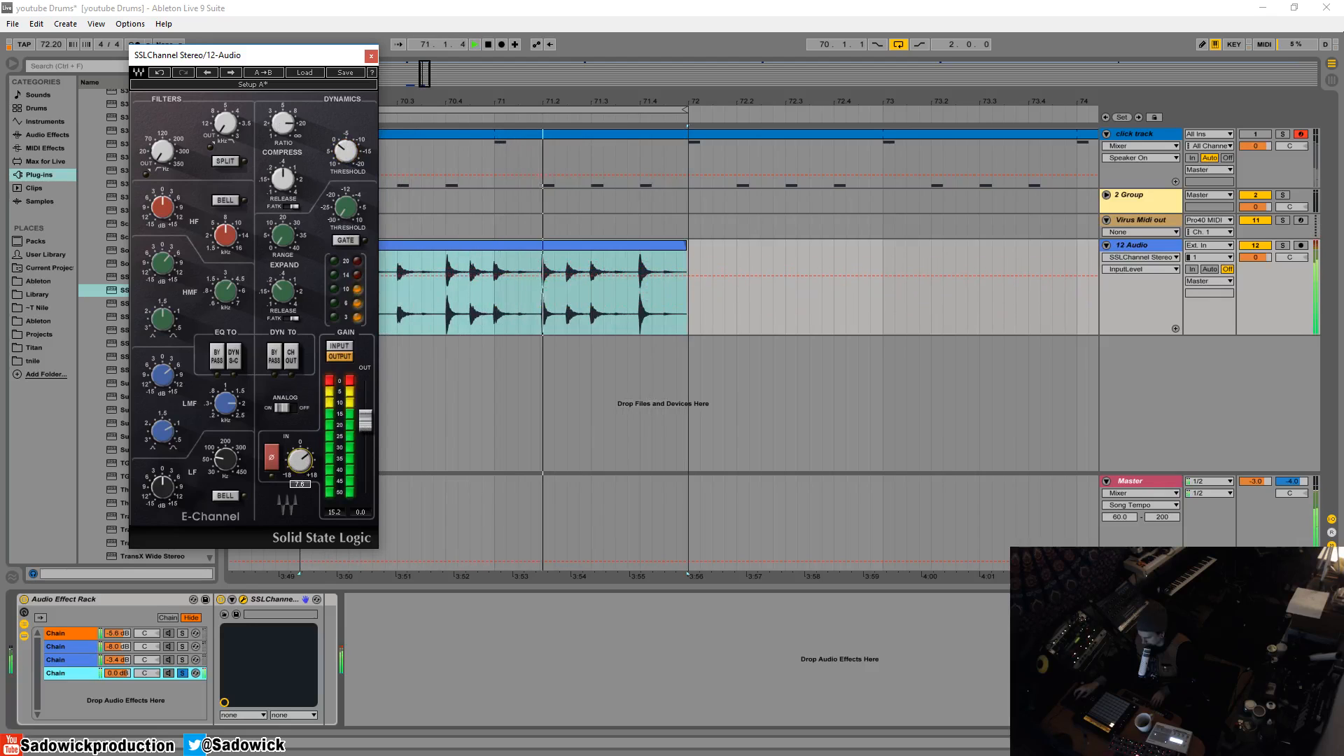
pyautogui.moveTo(366, 420); pyautogui.dragTo(365, 434)
pyautogui.press('space')
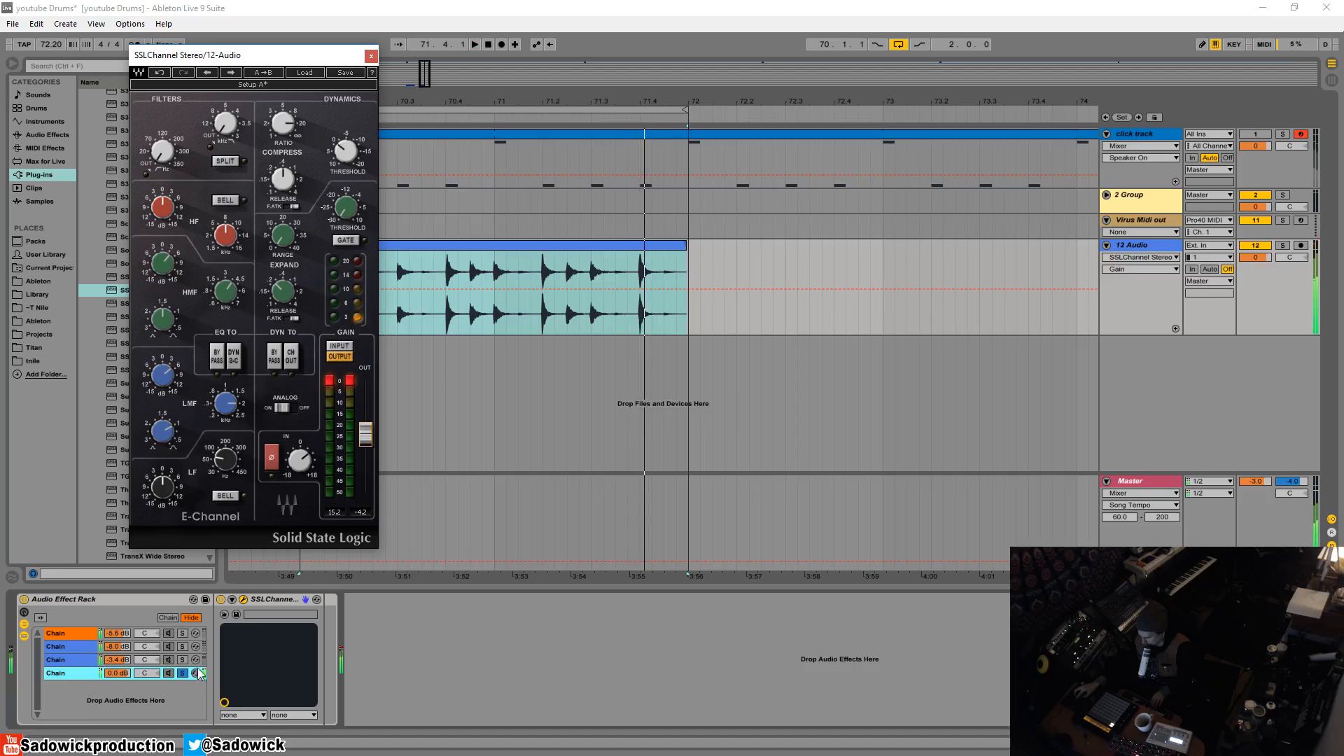
# - Unsolo the fourth chain, set its volume to -3.4 dB and compare the loop with the Audio Effect Rack bypassed and active
pyautogui.click(183, 673)
pyautogui.moveTo(117, 673)
pyautogui.mouseDown()
pyautogui.moveTo(117, 694)
pyautogui.moveTo(117, 648)
pyautogui.mouseUp()
pyautogui.press('space')
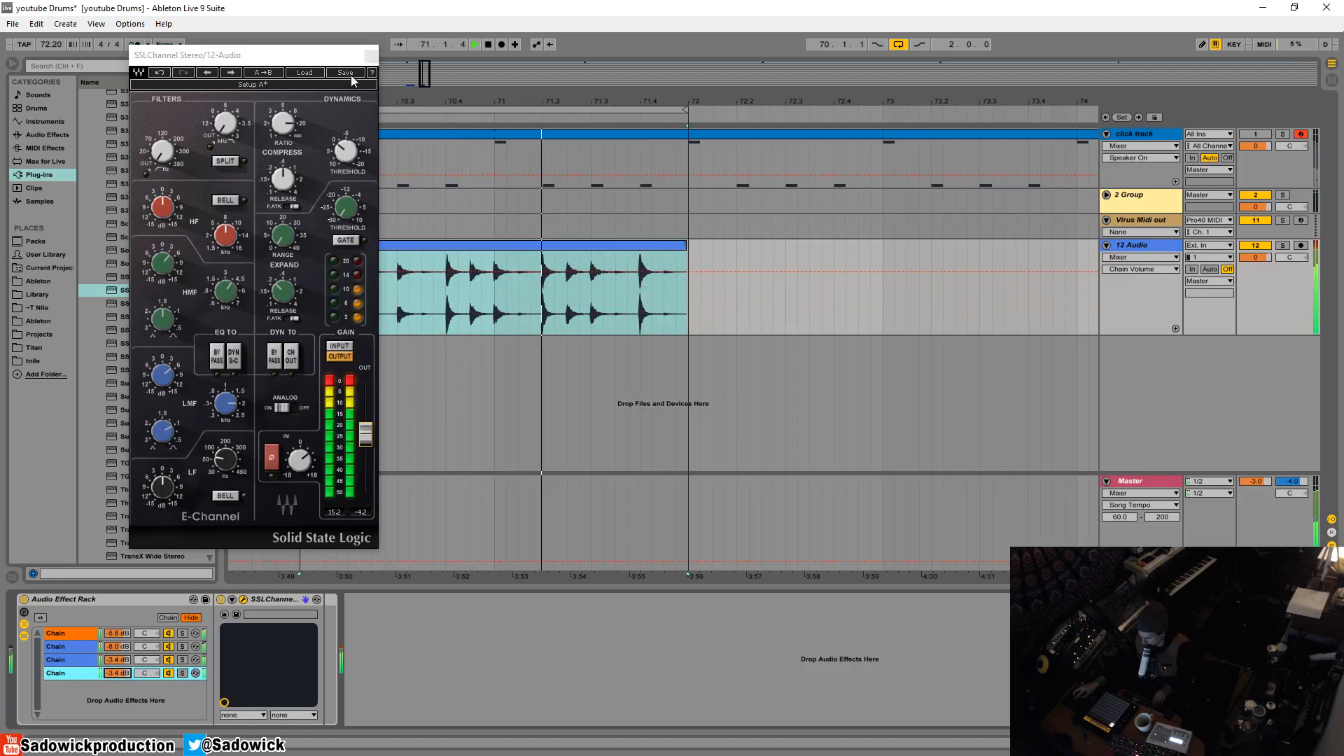
pyautogui.click(24, 600)
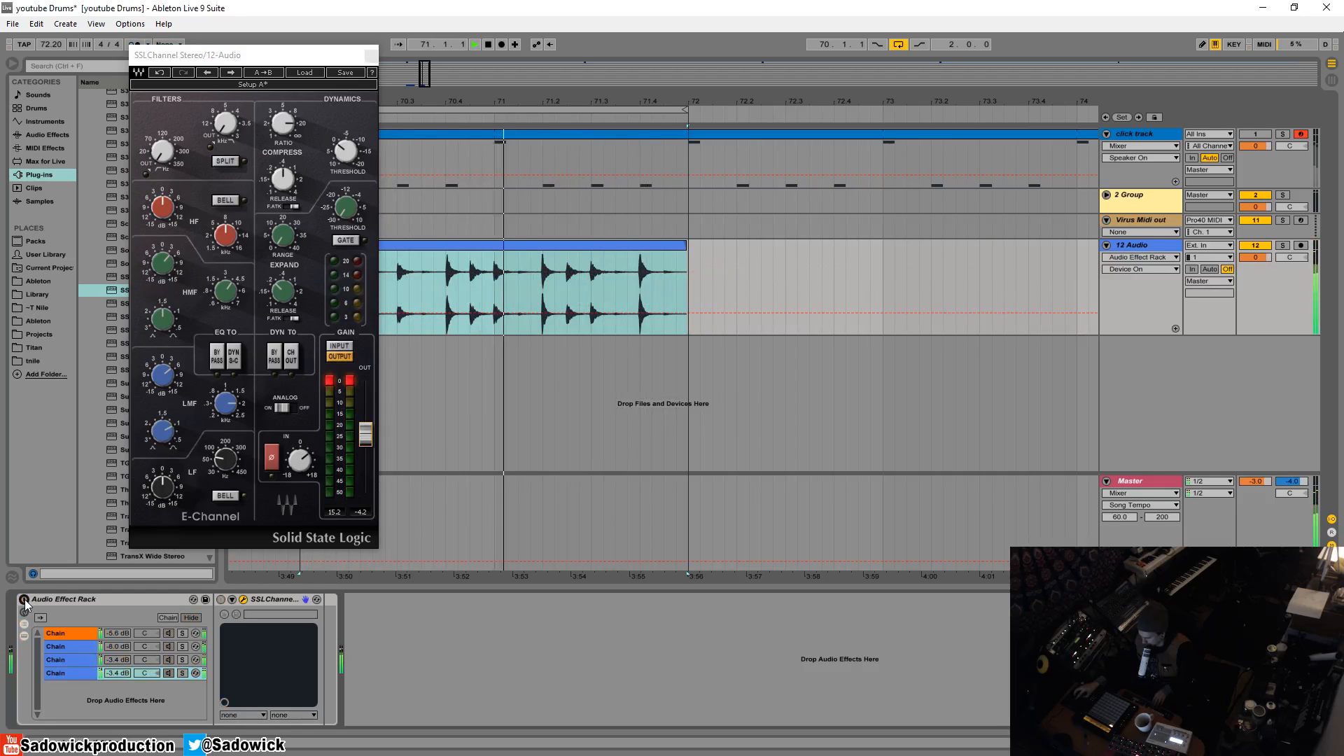
pyautogui.click(24, 600)
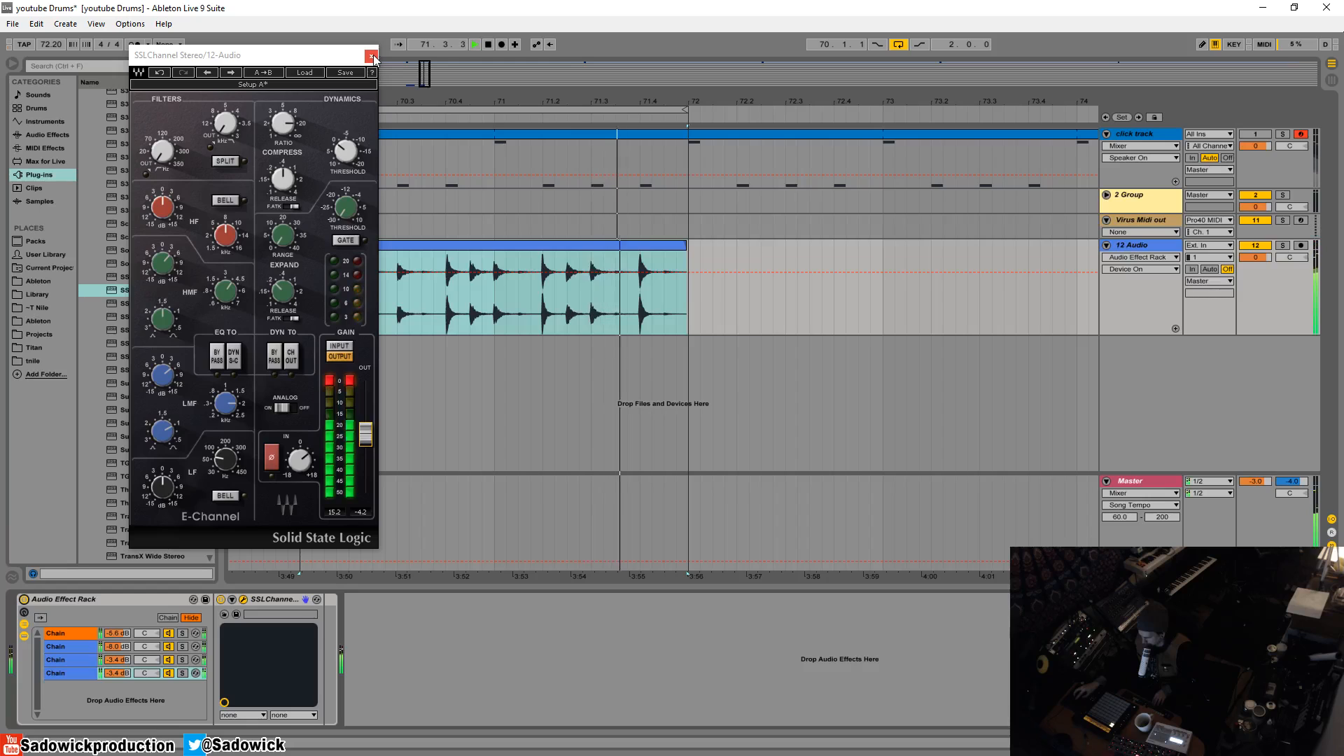
# - Cut the LF gain in the open SSLChannel with the third chain soloed, and return to hearing all chains
pyautogui.click(180, 661)
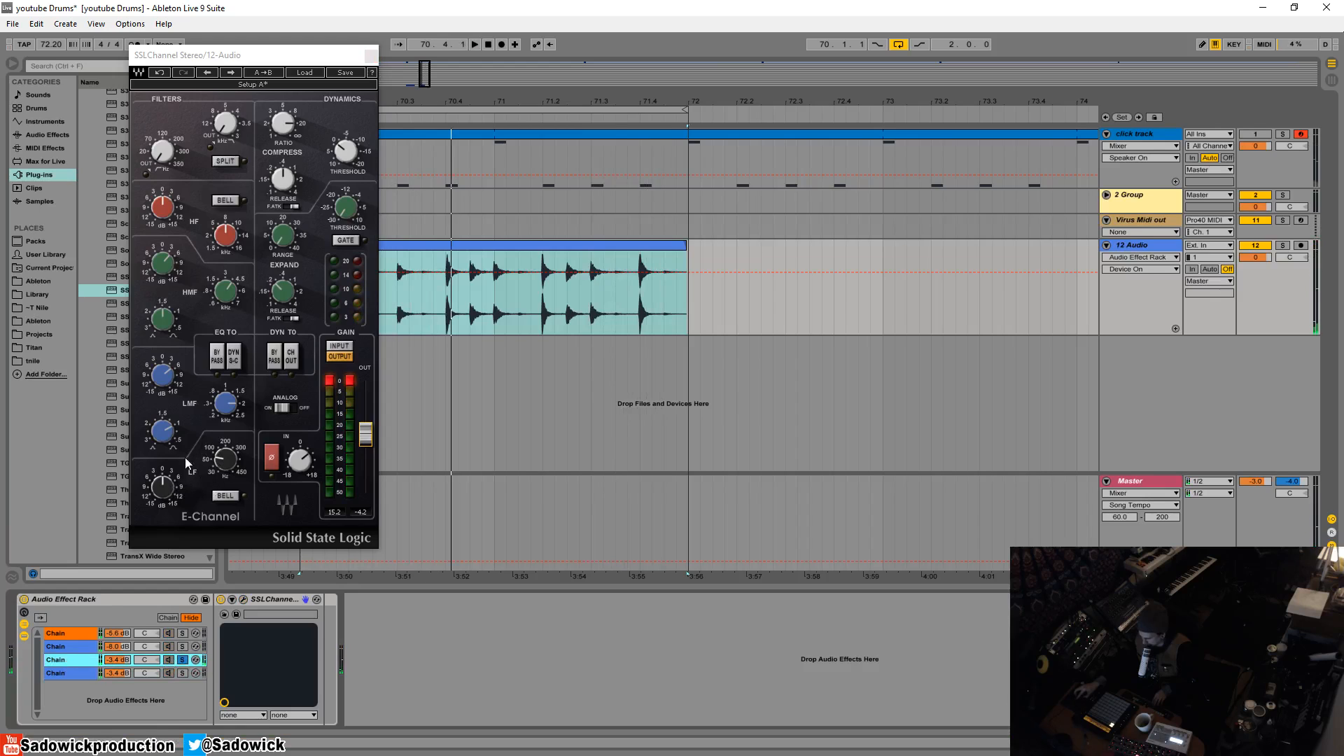
pyautogui.press('space')
pyautogui.moveTo(173, 491); pyautogui.dragTo(172, 549)
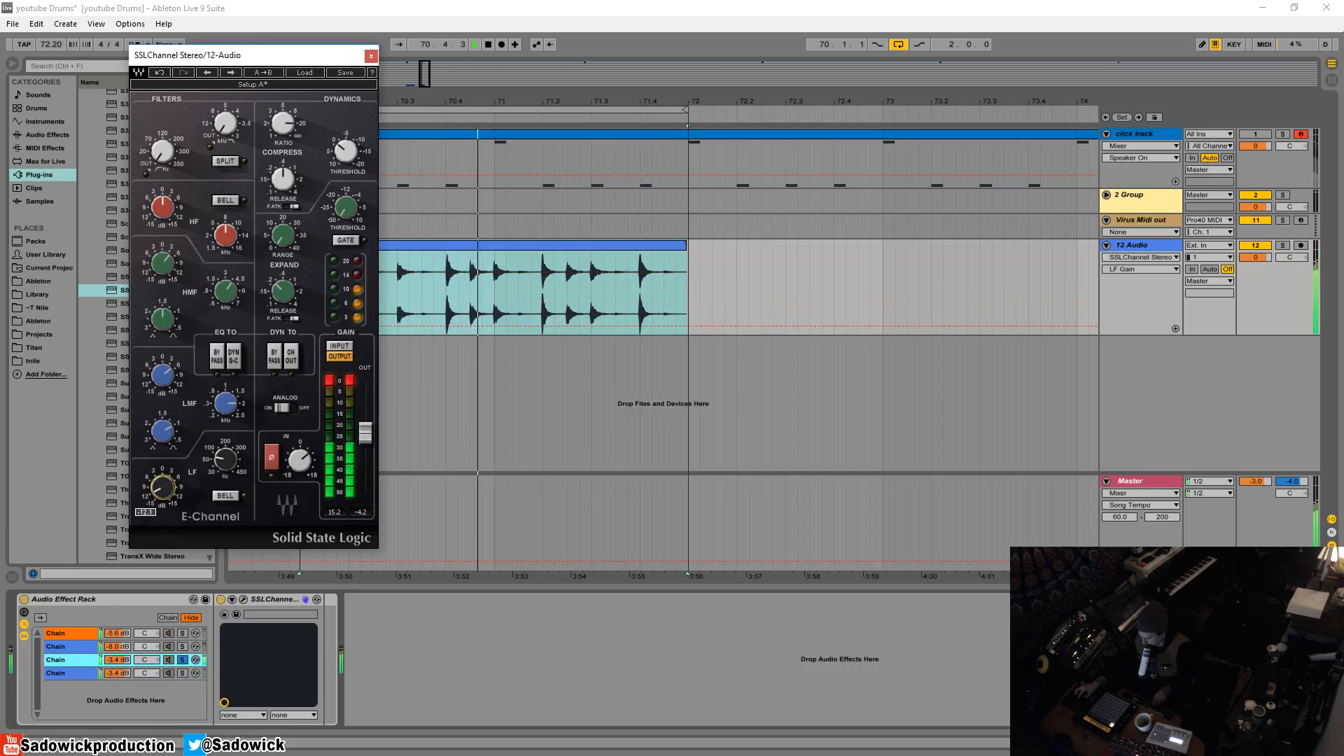
pyautogui.click(182, 660)
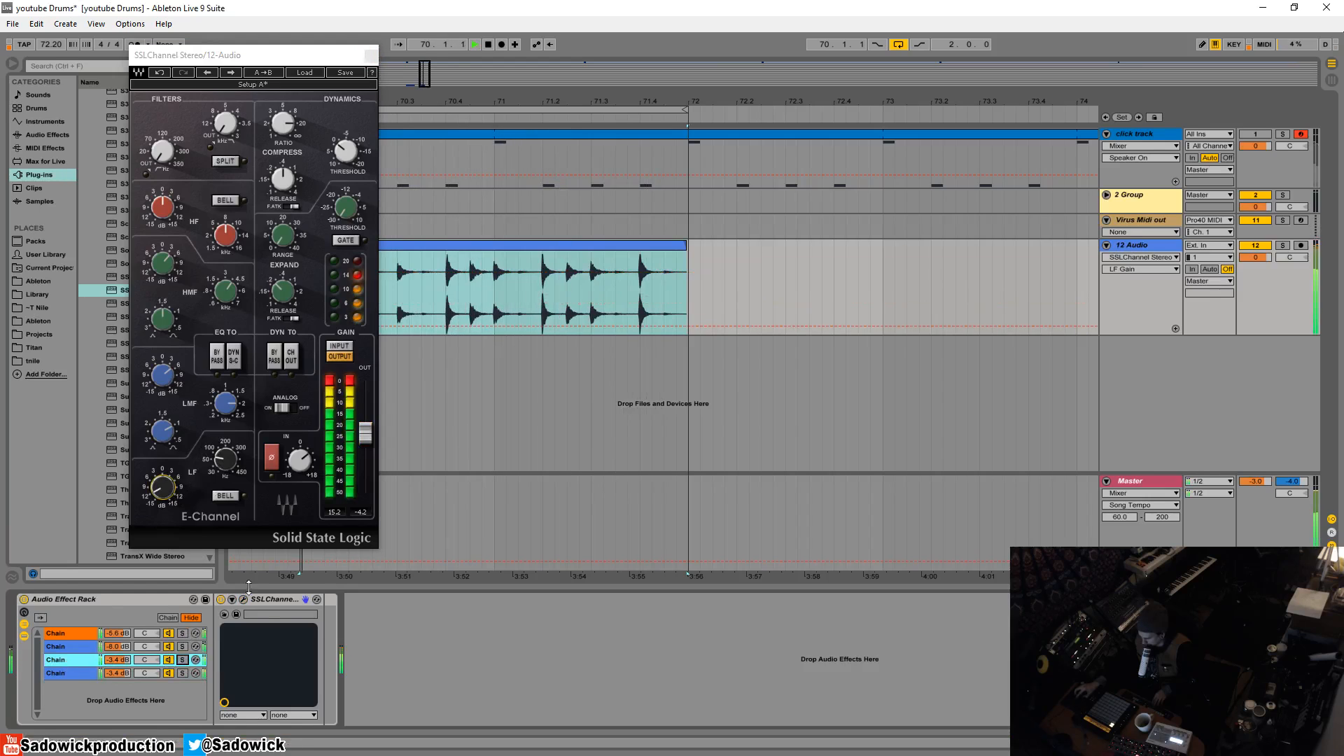
# - Raise the open SSLChannel's output gain to 1.4 dB with the second chain soloed, and fine-tune that chain's volume against the full blend
pyautogui.click(183, 647)
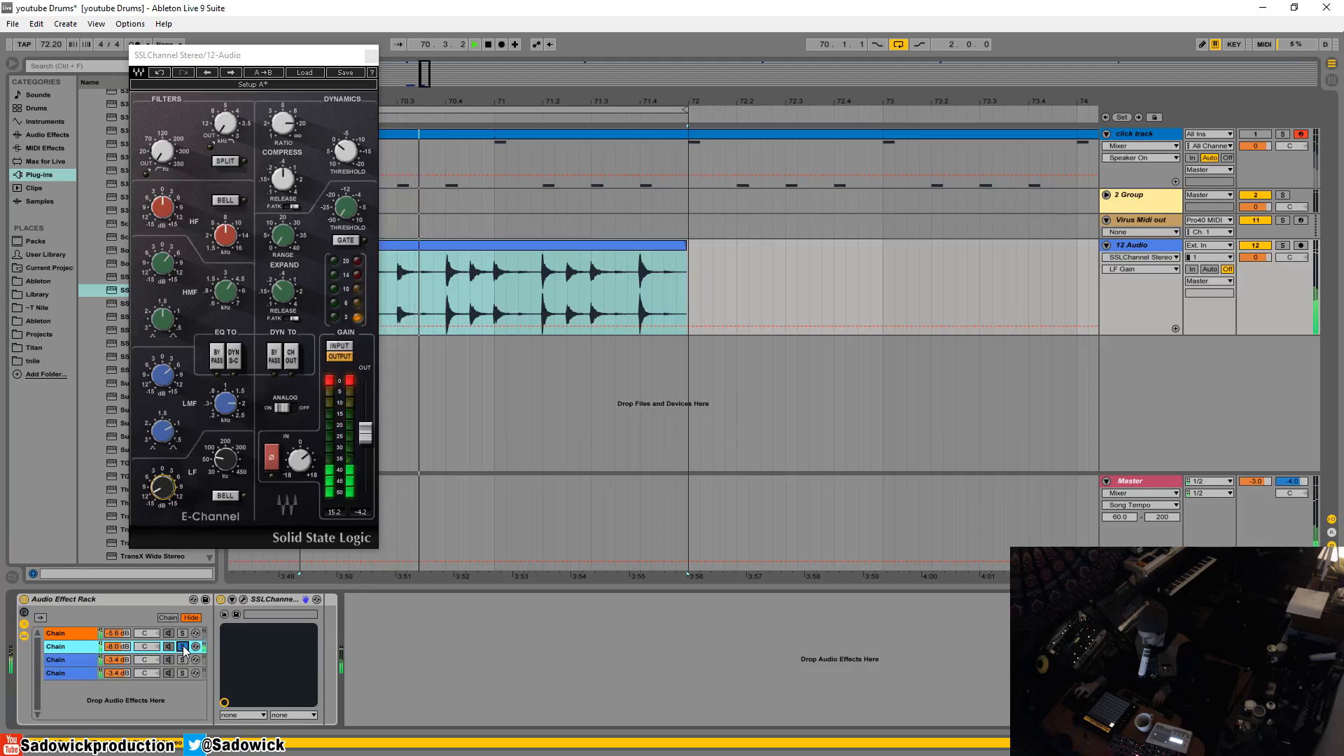
pyautogui.moveTo(365, 434); pyautogui.dragTo(365, 417)
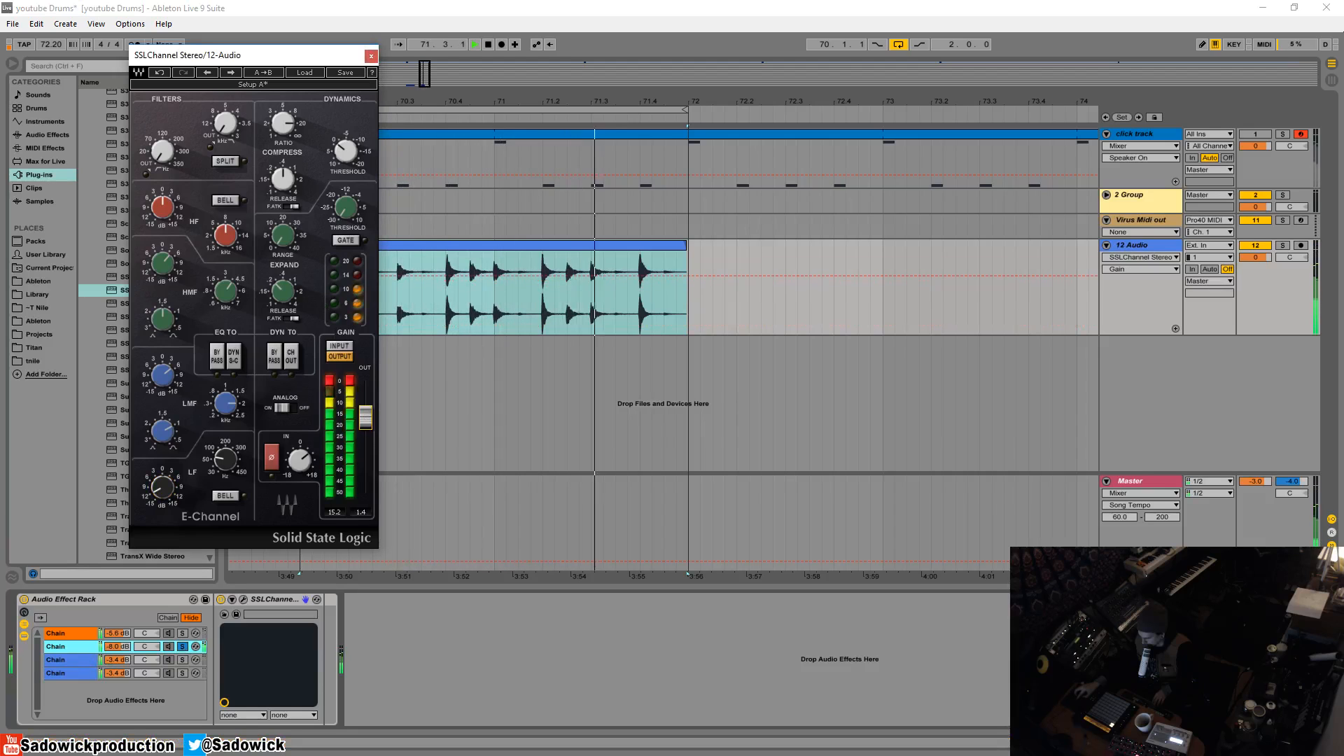
pyautogui.click(183, 646)
pyautogui.moveTo(117, 646)
pyautogui.mouseDown()
pyautogui.moveTo(117, 625)
pyautogui.moveTo(117, 641)
pyautogui.mouseUp()
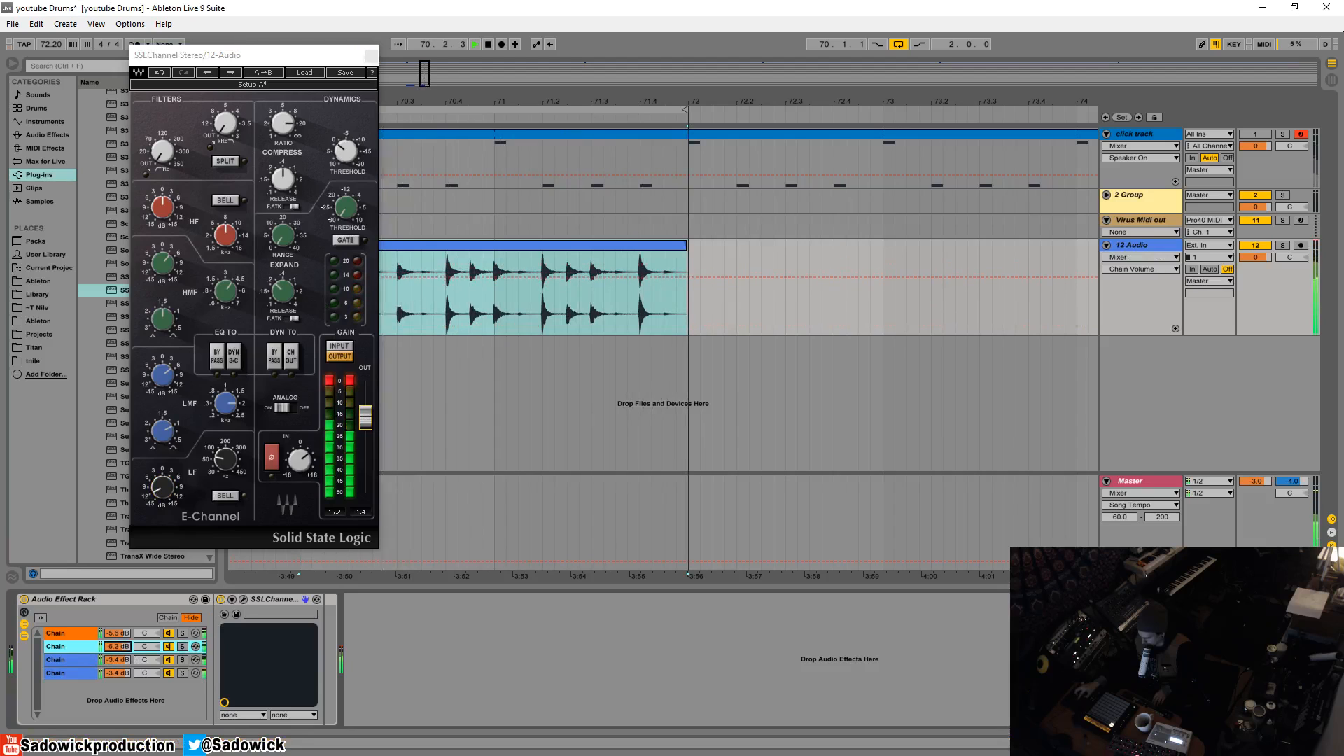
pyautogui.click(170, 634)
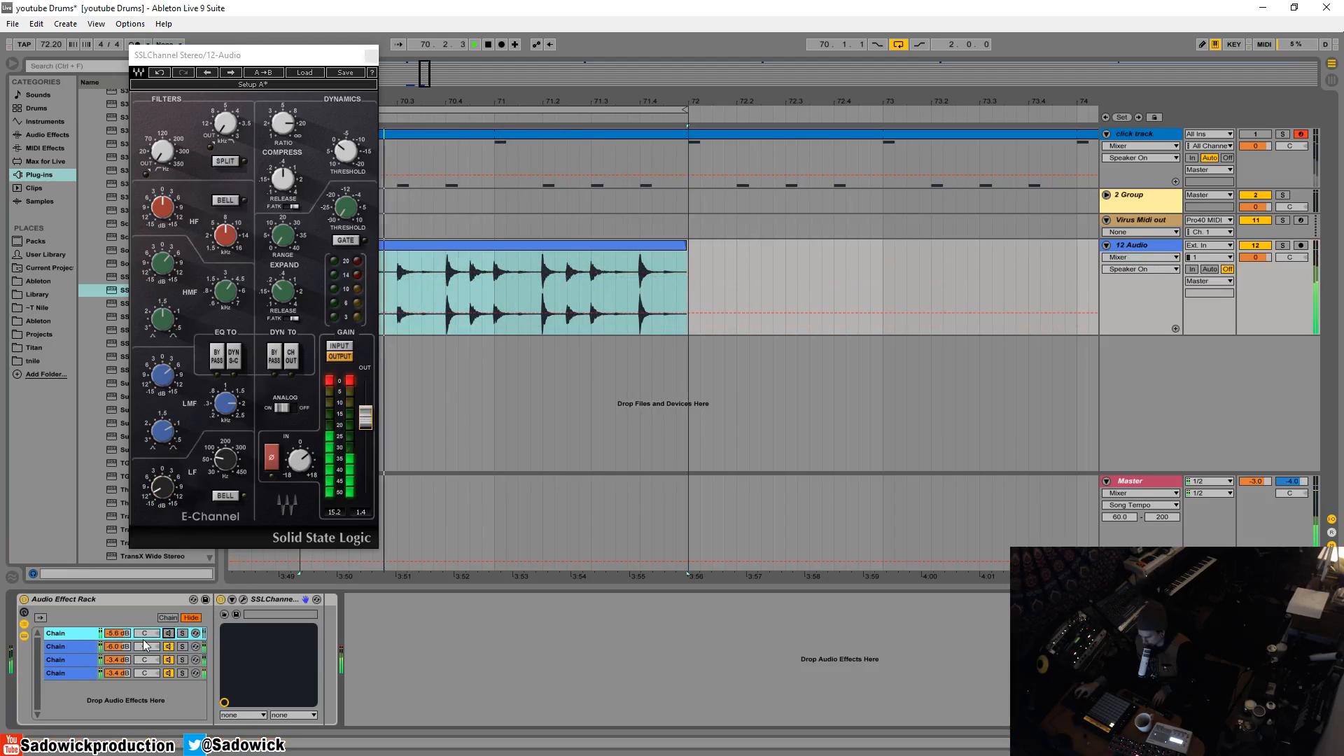
# - Enable the compressor's fast attack in the fourth chain's SSLChannel
pyautogui.click(73, 674)
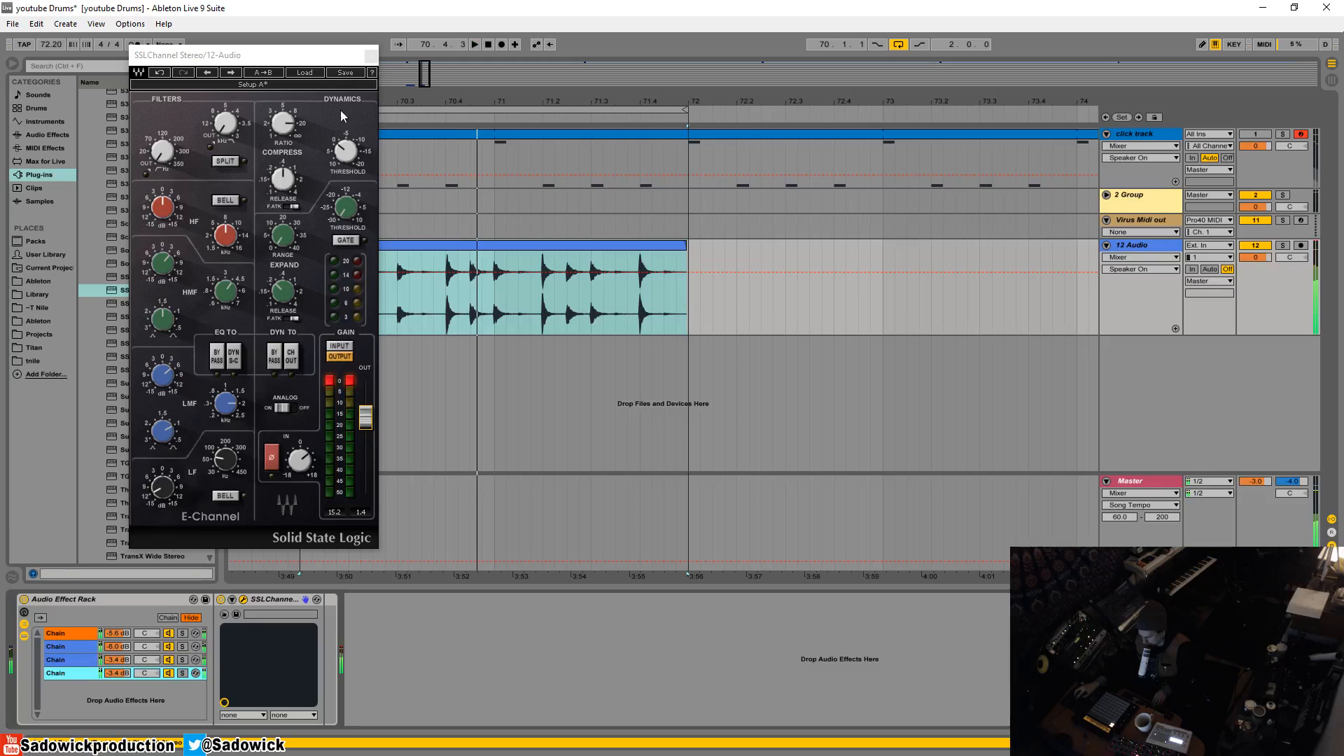
pyautogui.click(285, 220)
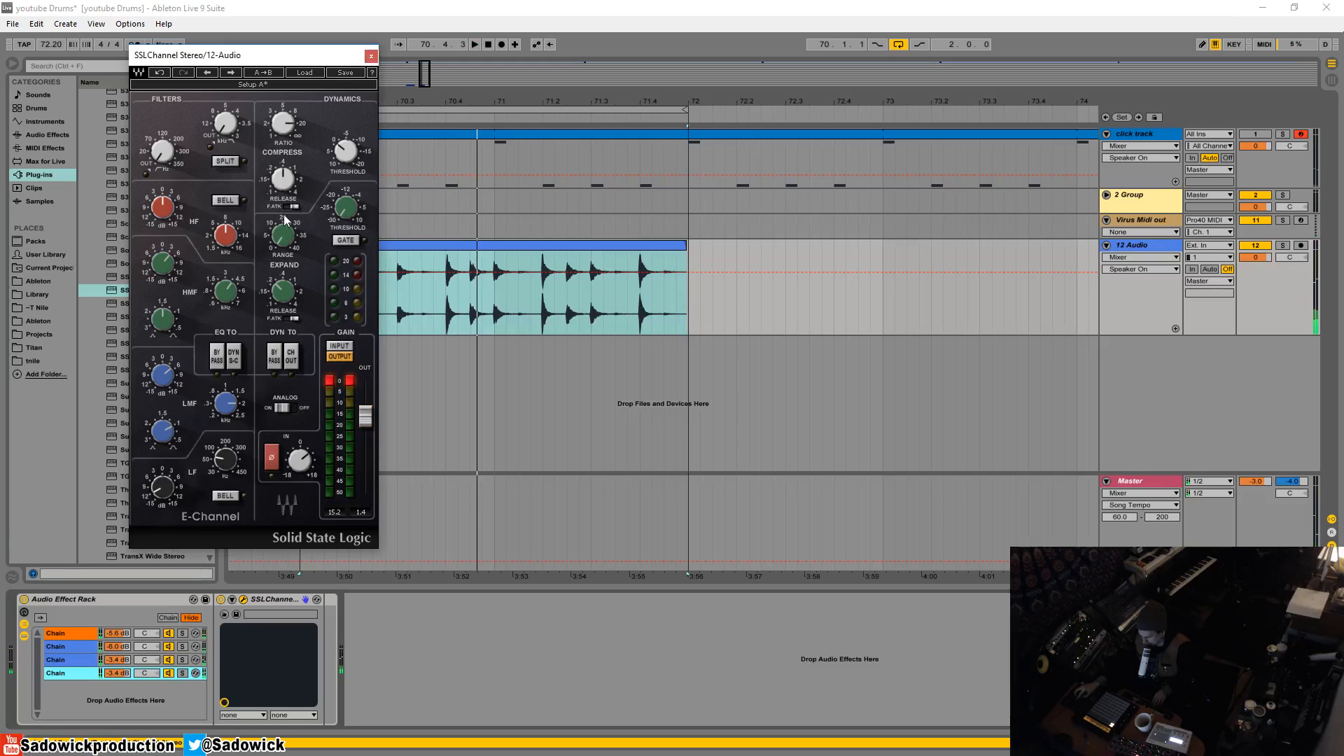
pyautogui.click(243, 600)
pyautogui.click(243, 599)
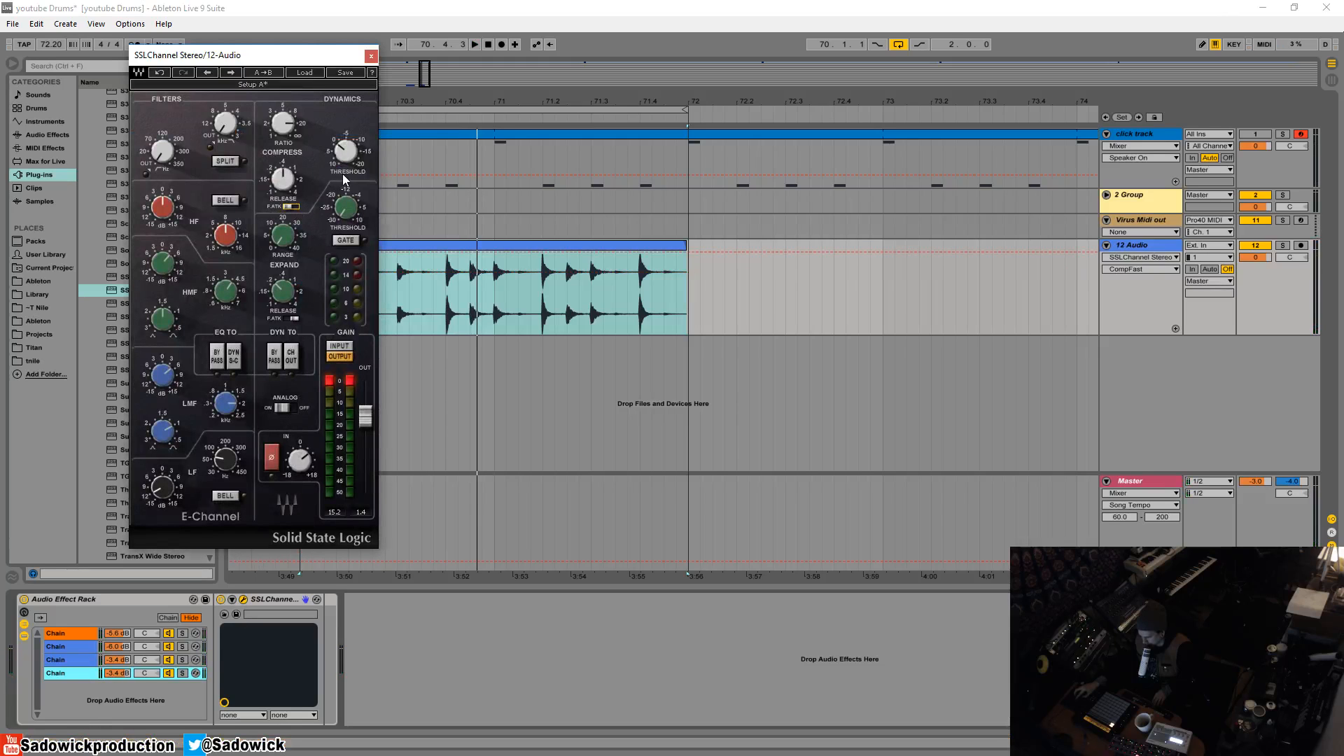
# - Lower the fourth chain's volume to -6.5 dB while the loop plays, reset the SSLChannel's clip meter and close its window
pyautogui.press('space')
pyautogui.click(182, 673)
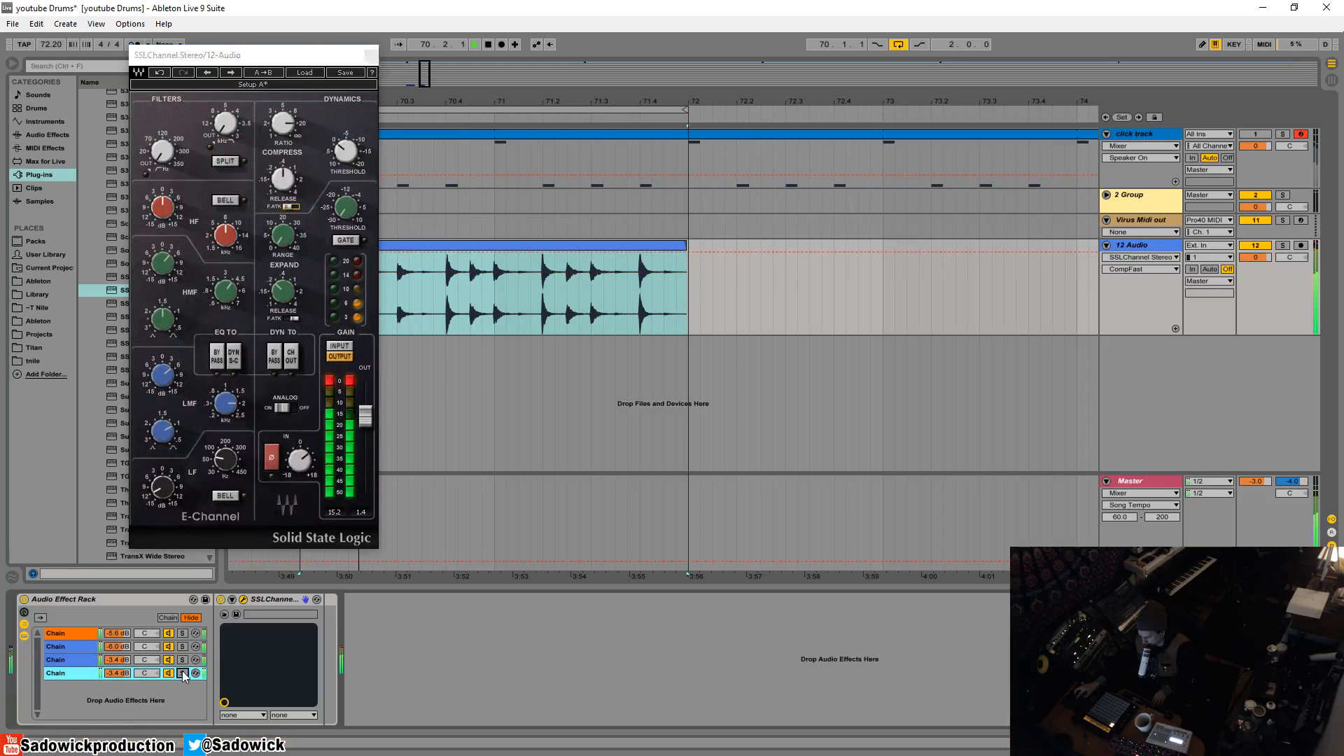
pyautogui.moveTo(124, 674); pyautogui.dragTo(123, 693)
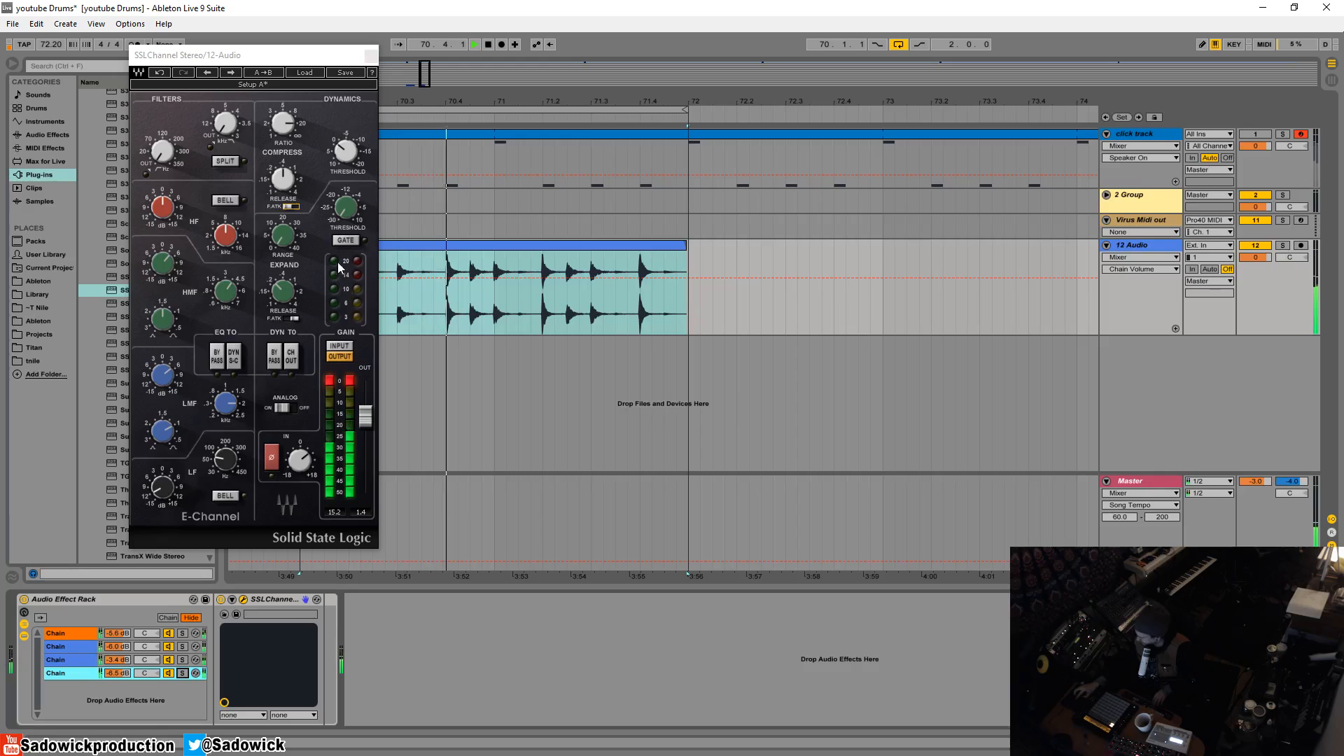
pyautogui.click(330, 382)
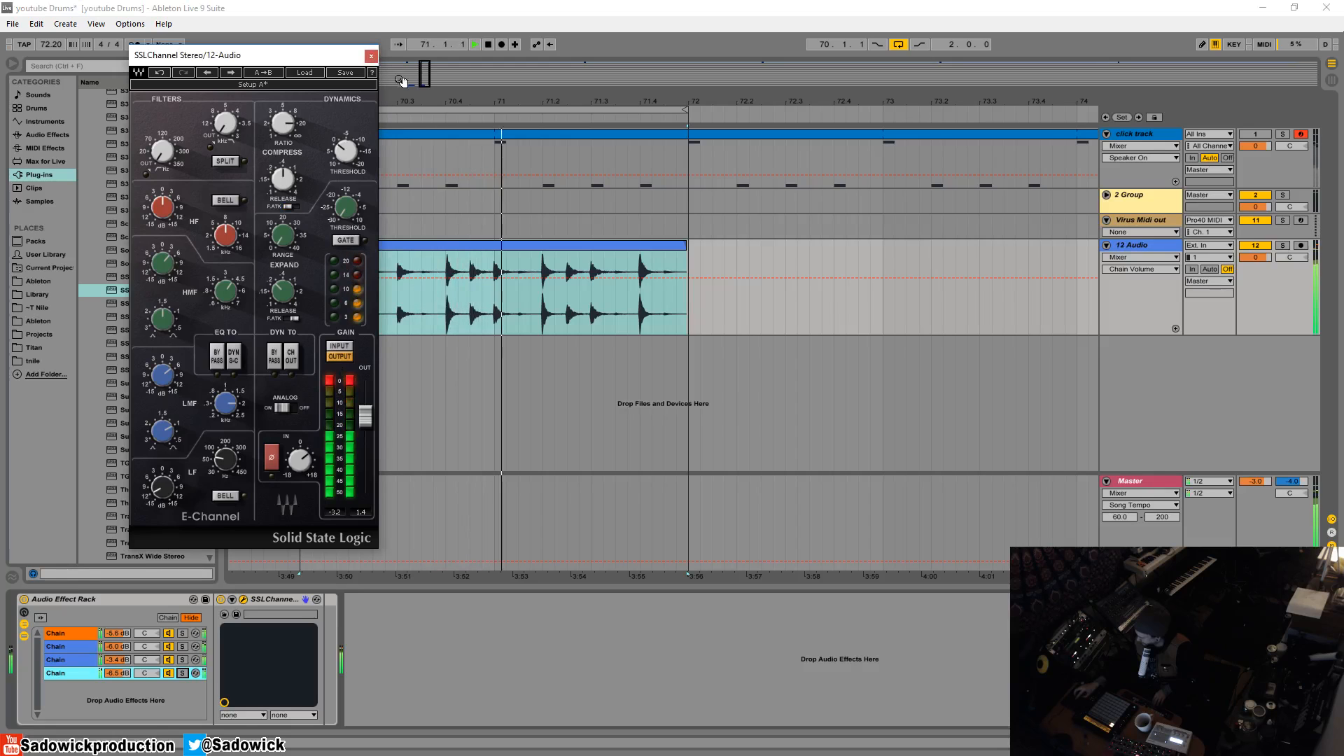
pyautogui.click(371, 55)
pyautogui.press('space')
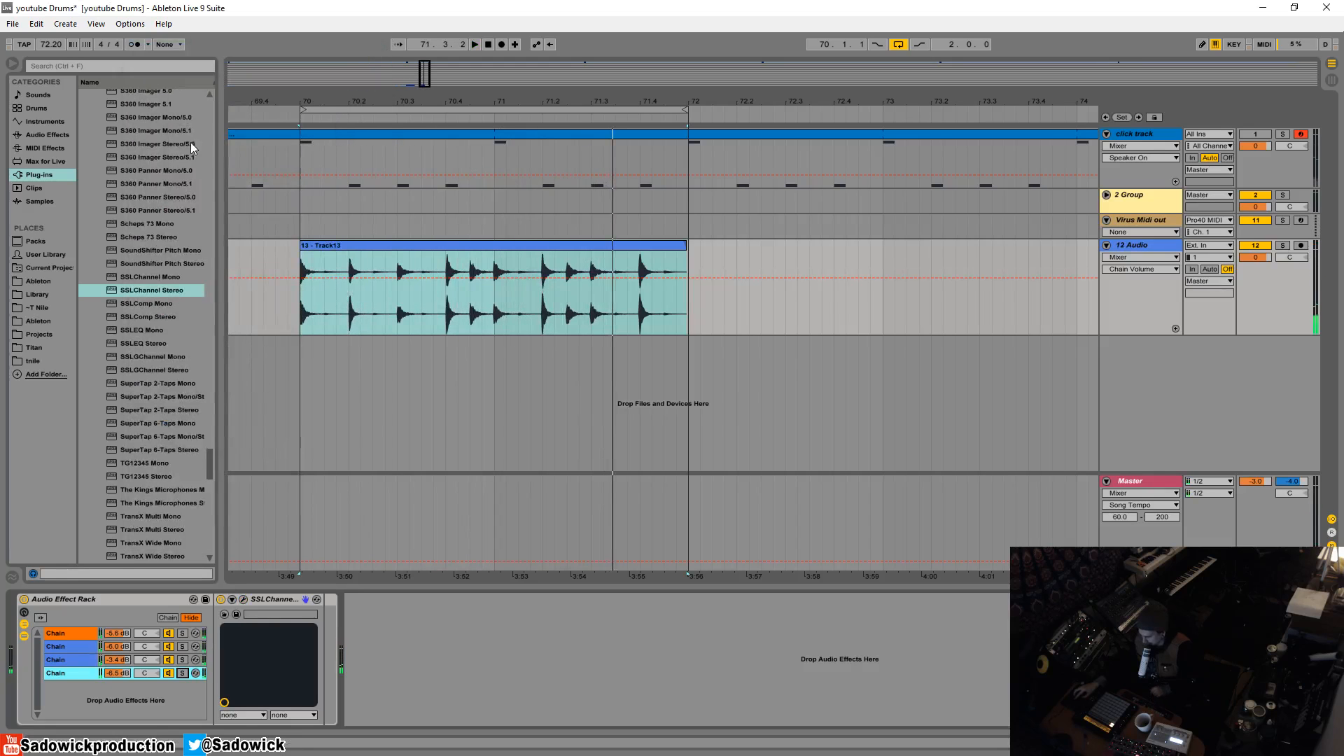
# - Select all four chains in the rack and try to adjust their volumes together
pyautogui.click(80, 634)
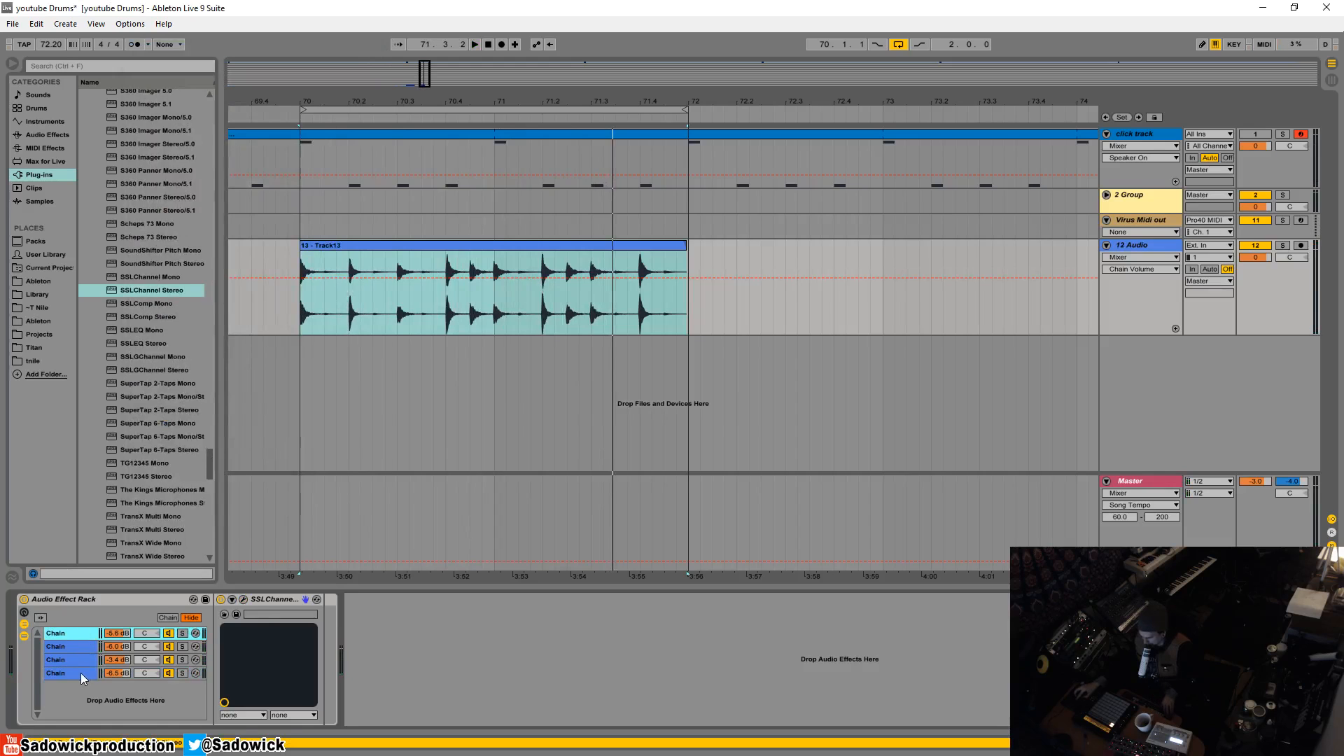
pyautogui.keyDown('shift'); pyautogui.click(80, 674); pyautogui.keyUp('shift')
pyautogui.press('space')
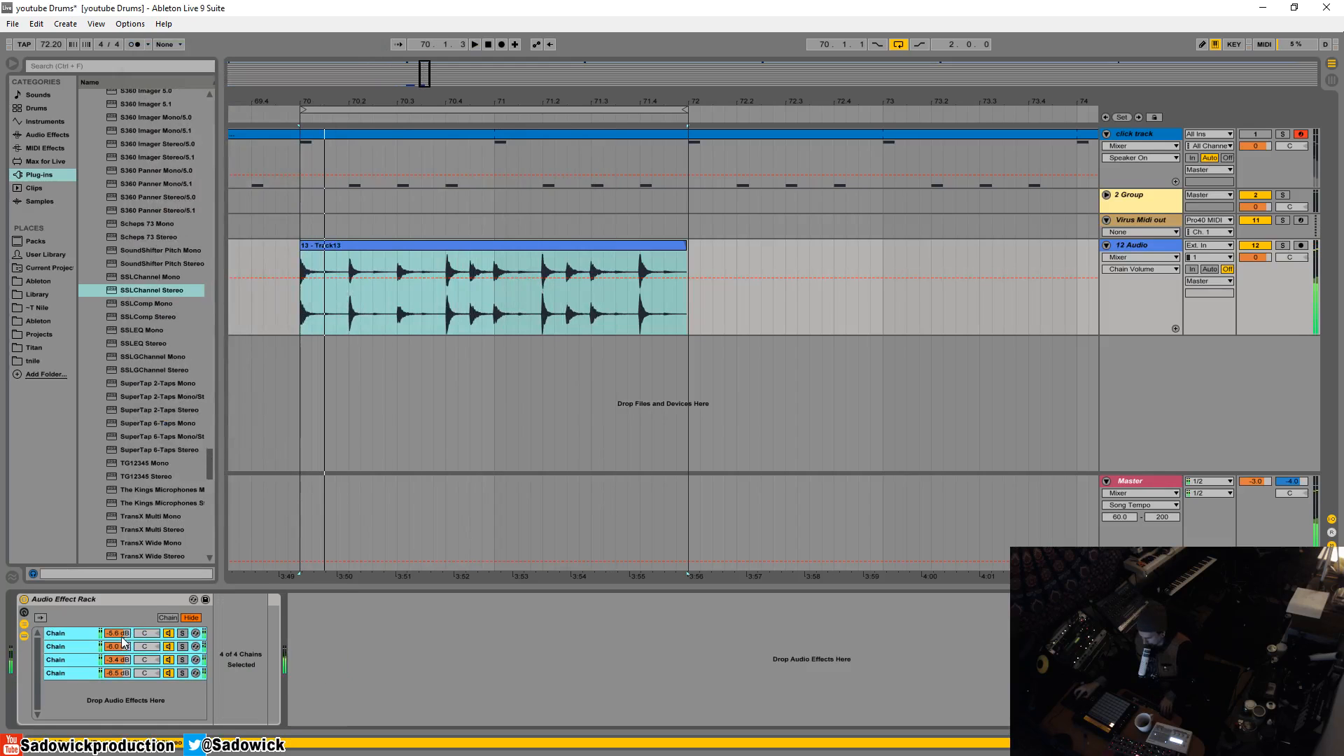
pyautogui.moveTo(129, 634); pyautogui.dragTo(130, 633)
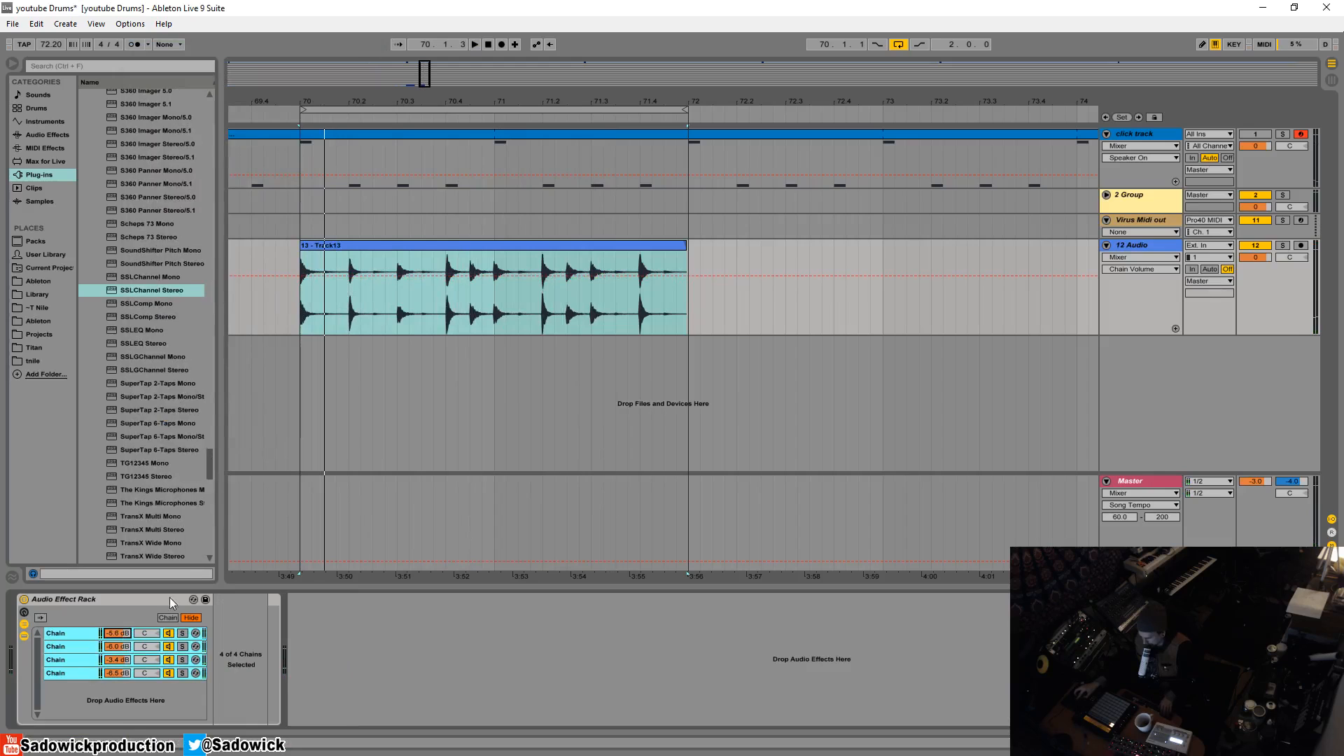
# - Add a Utility device after the Audio Effect Rack and set its gain to -5.56 dB while auditioning the loop
pyautogui.click(36, 148)
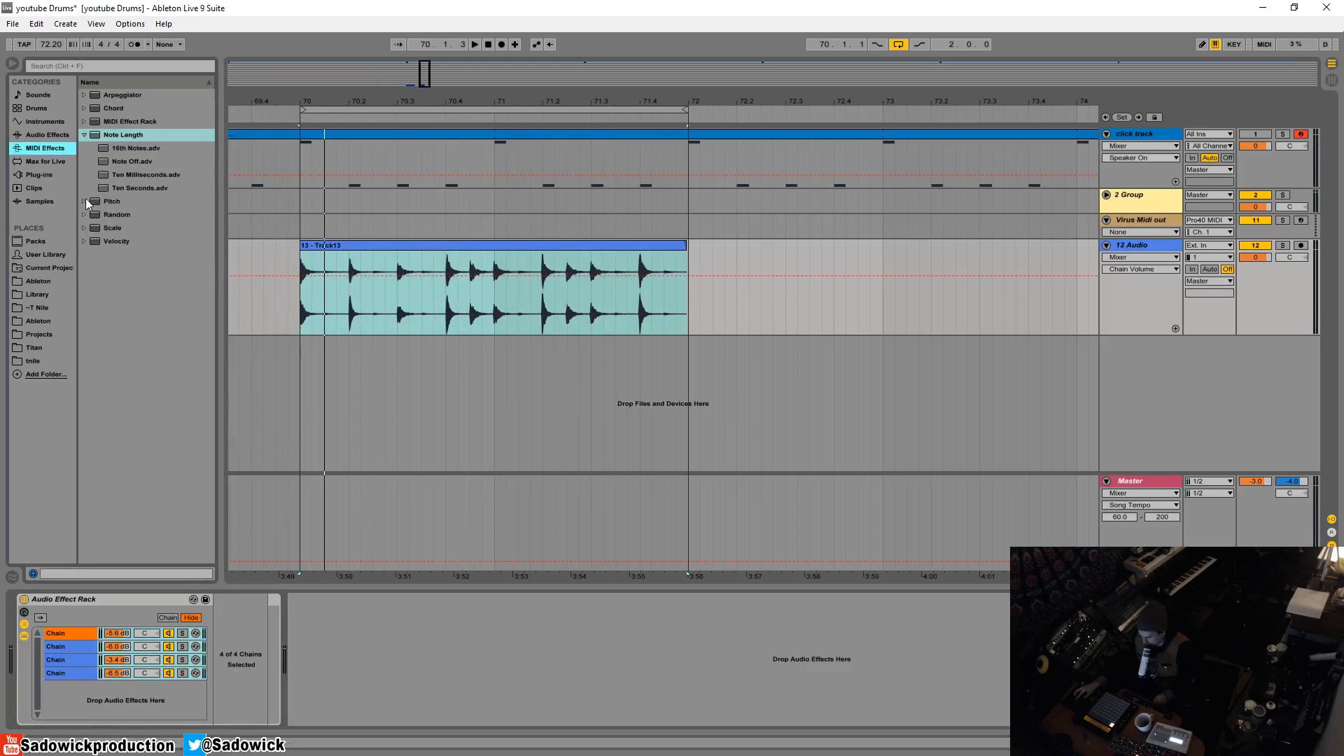
pyautogui.click(47, 134)
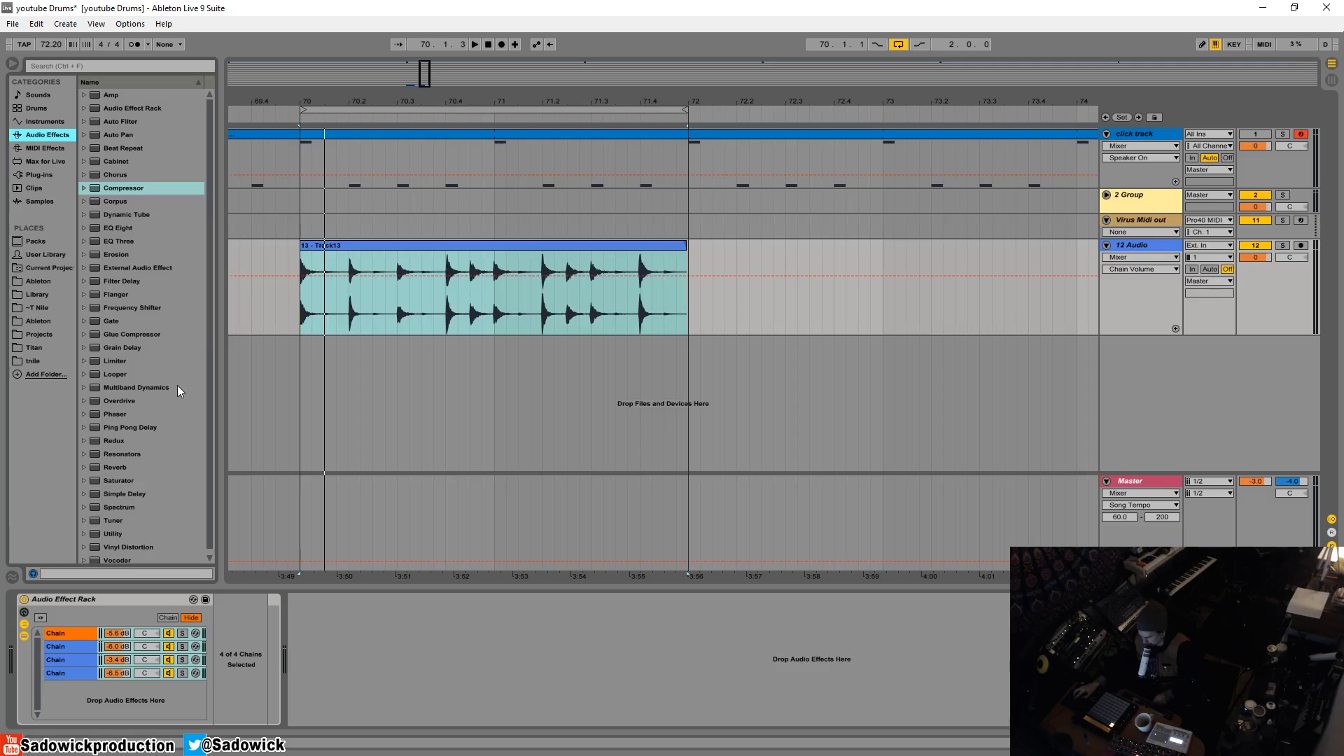
pyautogui.moveTo(114, 529); pyautogui.dragTo(320, 659)
pyautogui.press('space')
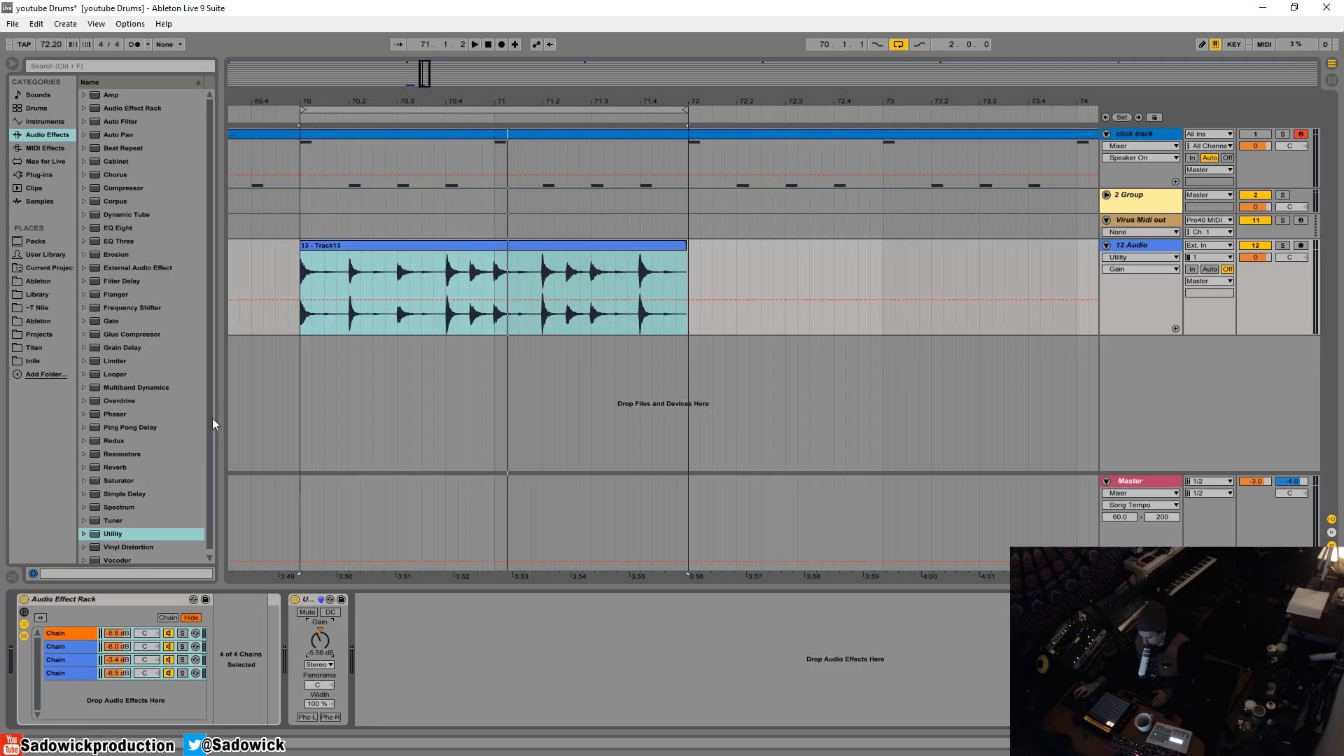
# - Add the SSLComp Stereo plug-in after Utility and open its window over the arrangement
pyautogui.click(32, 173)
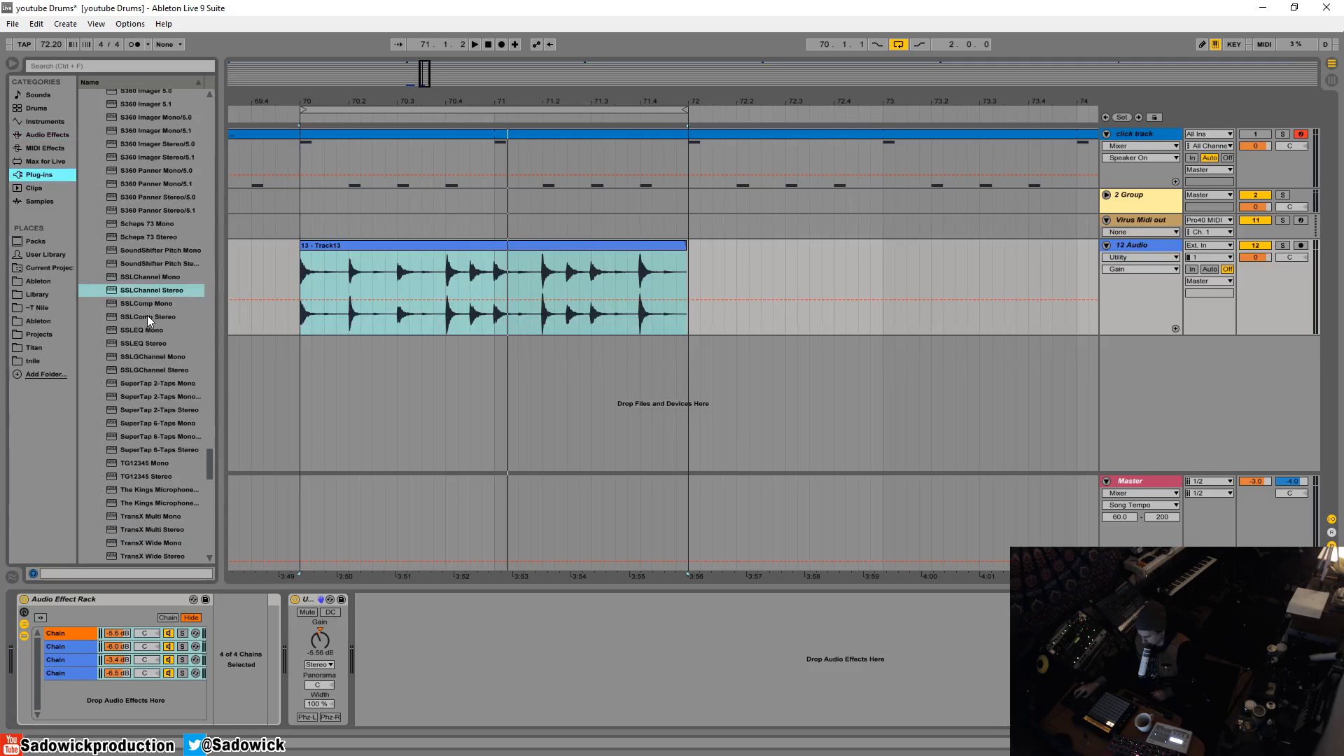
pyautogui.moveTo(147, 317); pyautogui.dragTo(366, 649)
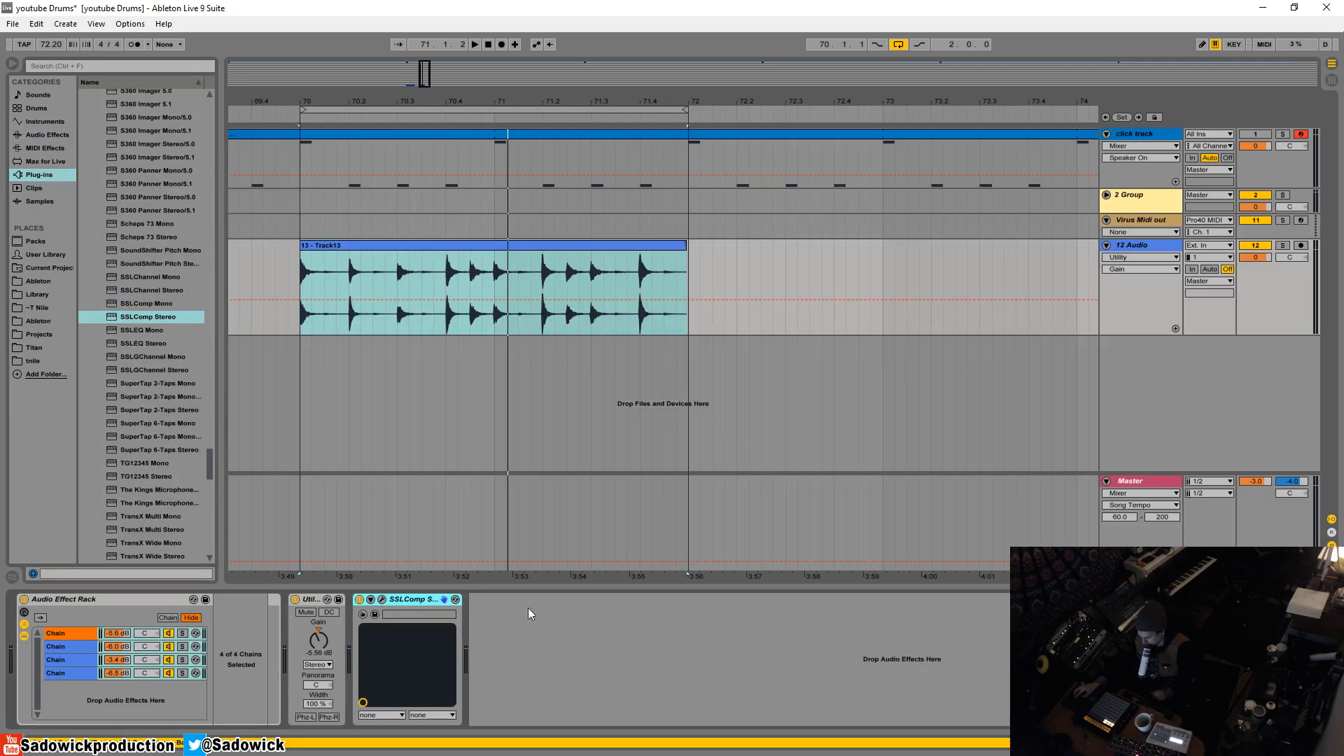
pyautogui.click(383, 600)
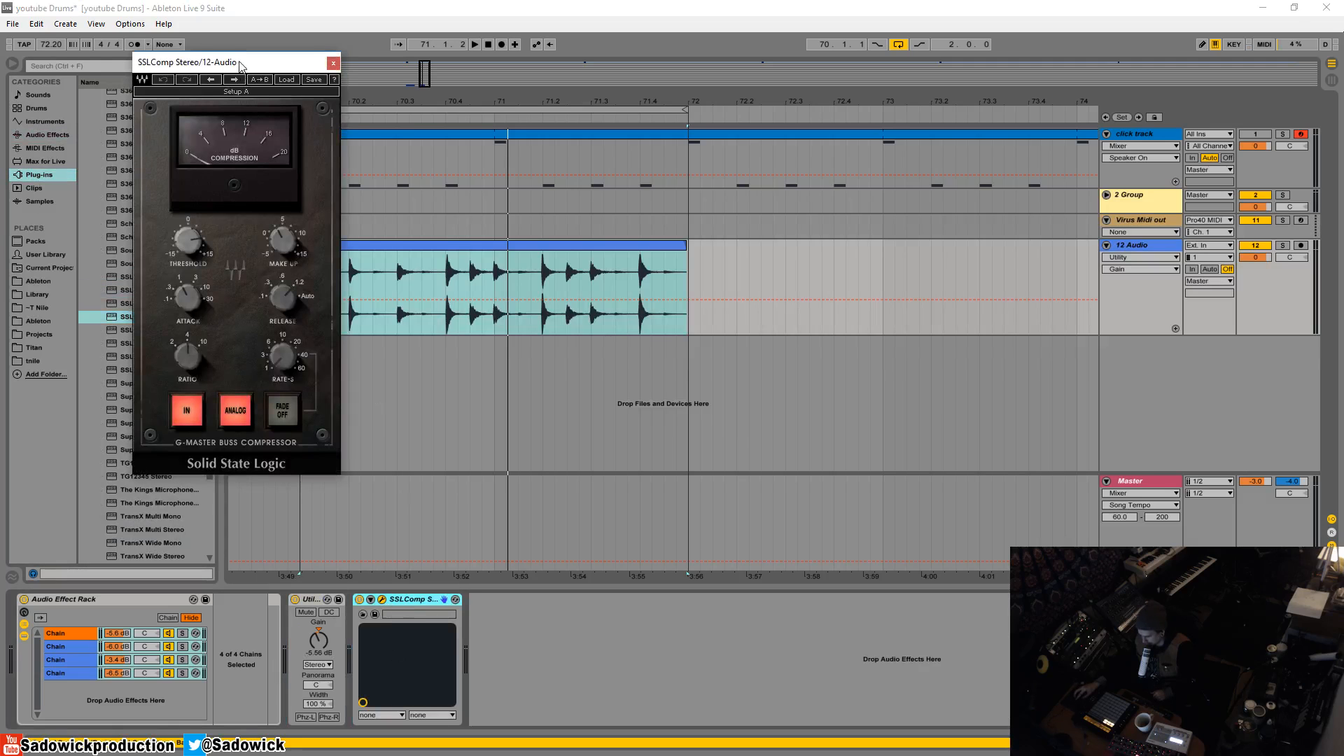
pyautogui.moveTo(239, 65); pyautogui.dragTo(295, 137)
# - Adjust the SSLComp's threshold and set its release and attack to their fastest settings
pyautogui.moveTo(244, 312)
pyautogui.mouseDown()
pyautogui.moveTo(244, 336)
pyautogui.moveTo(243, 286)
pyautogui.mouseUp()
pyautogui.press('space')
pyautogui.press('space')
pyautogui.moveTo(339, 369); pyautogui.dragTo(337, 405)
pyautogui.moveTo(245, 374); pyautogui.dragTo(245, 405)
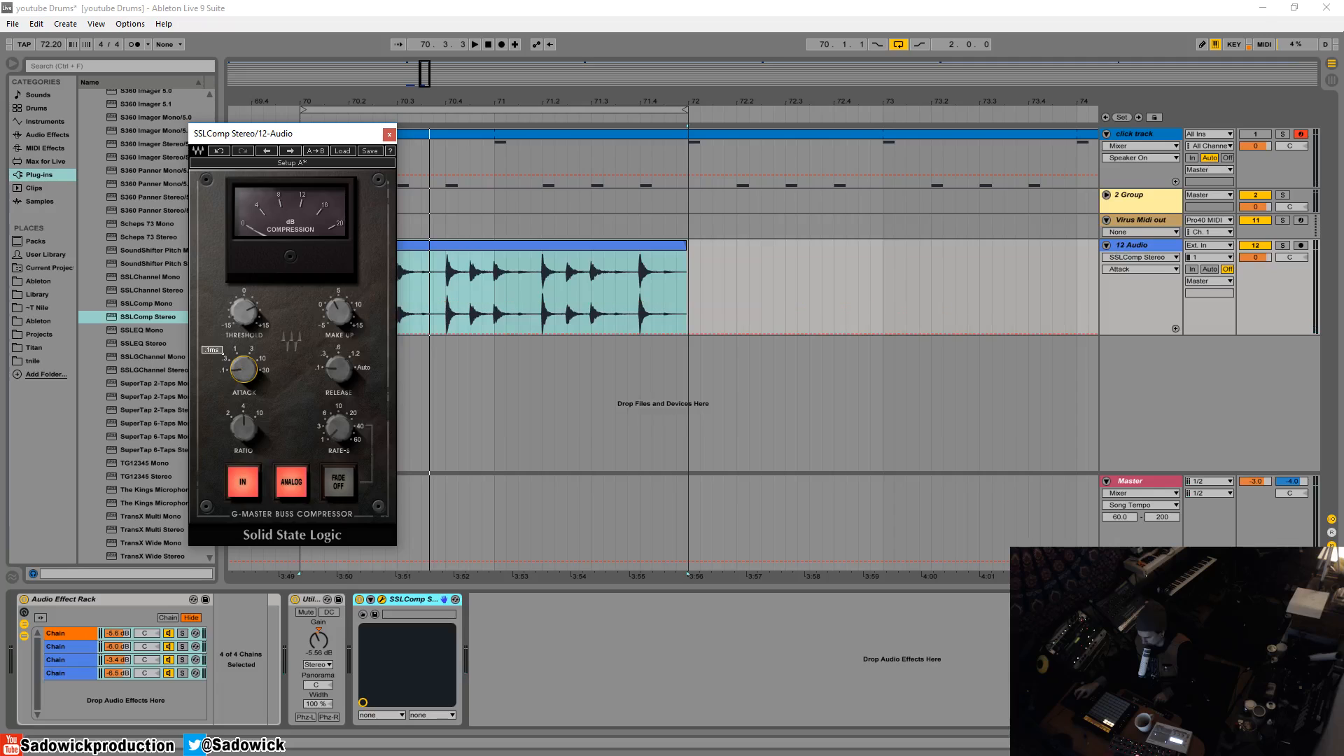
# - Refine the SSLComp's threshold and ratio while the loop plays, close its window and select the Audio Effect Rack
pyautogui.press('space')
pyautogui.moveTo(245, 312)
pyautogui.mouseDown()
pyautogui.moveTo(245, 324)
pyautogui.moveTo(248, 299)
pyautogui.mouseUp()
pyautogui.moveTo(252, 405)
pyautogui.mouseDown()
pyautogui.moveTo(252, 419)
pyautogui.moveTo(252, 406)
pyautogui.mouseUp()
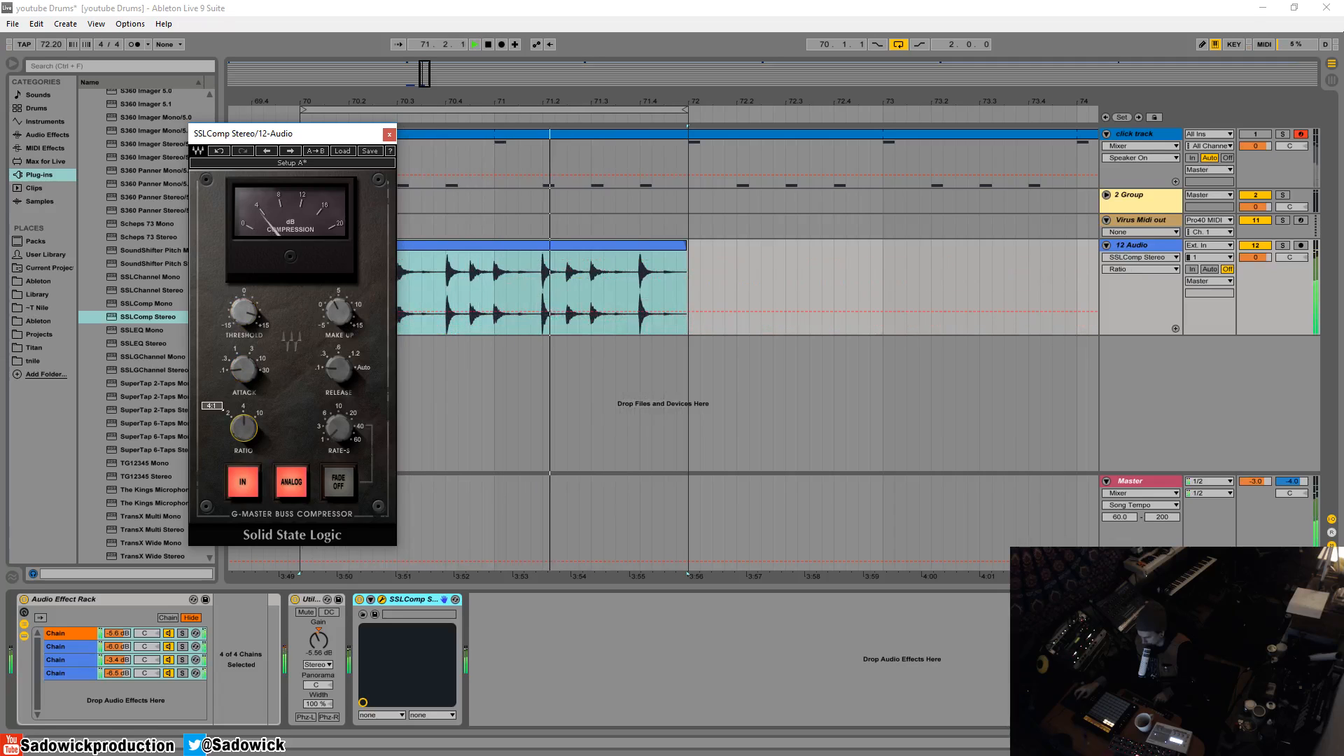
pyautogui.click(389, 133)
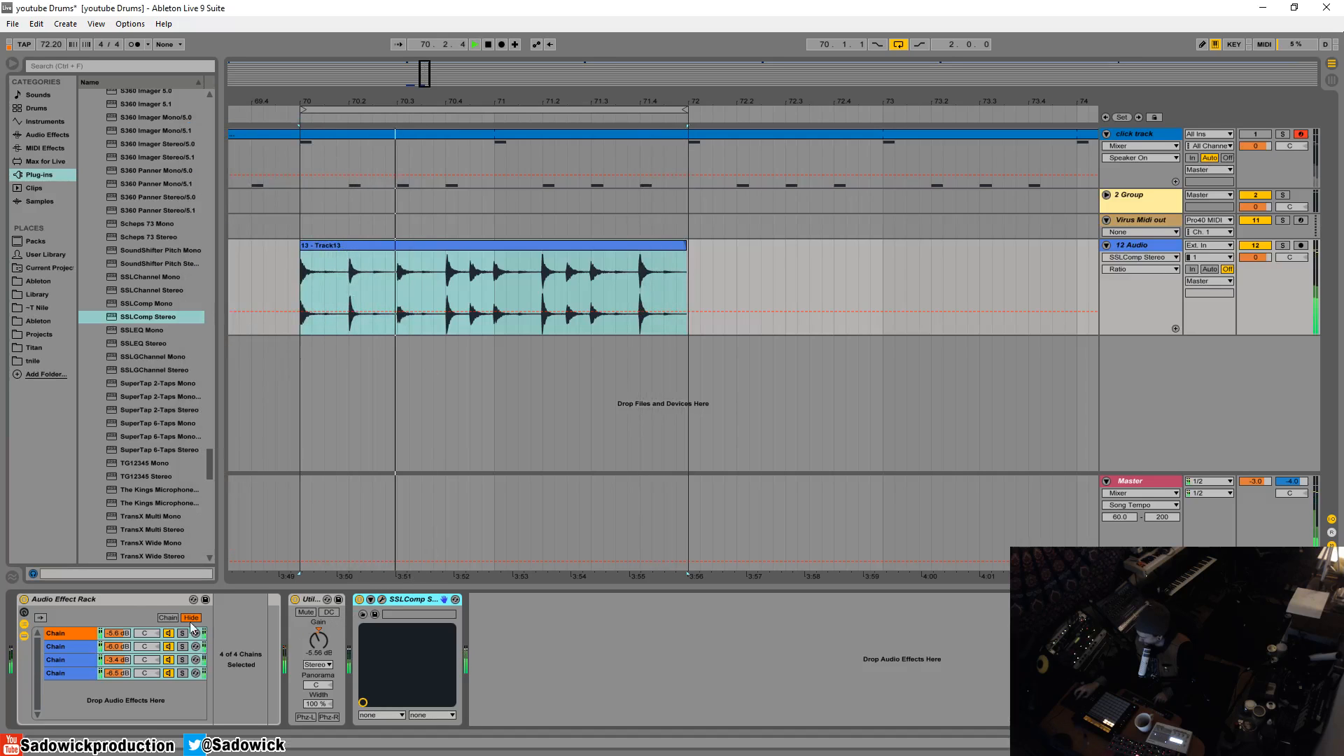
pyautogui.click(266, 600)
pyautogui.press('space')
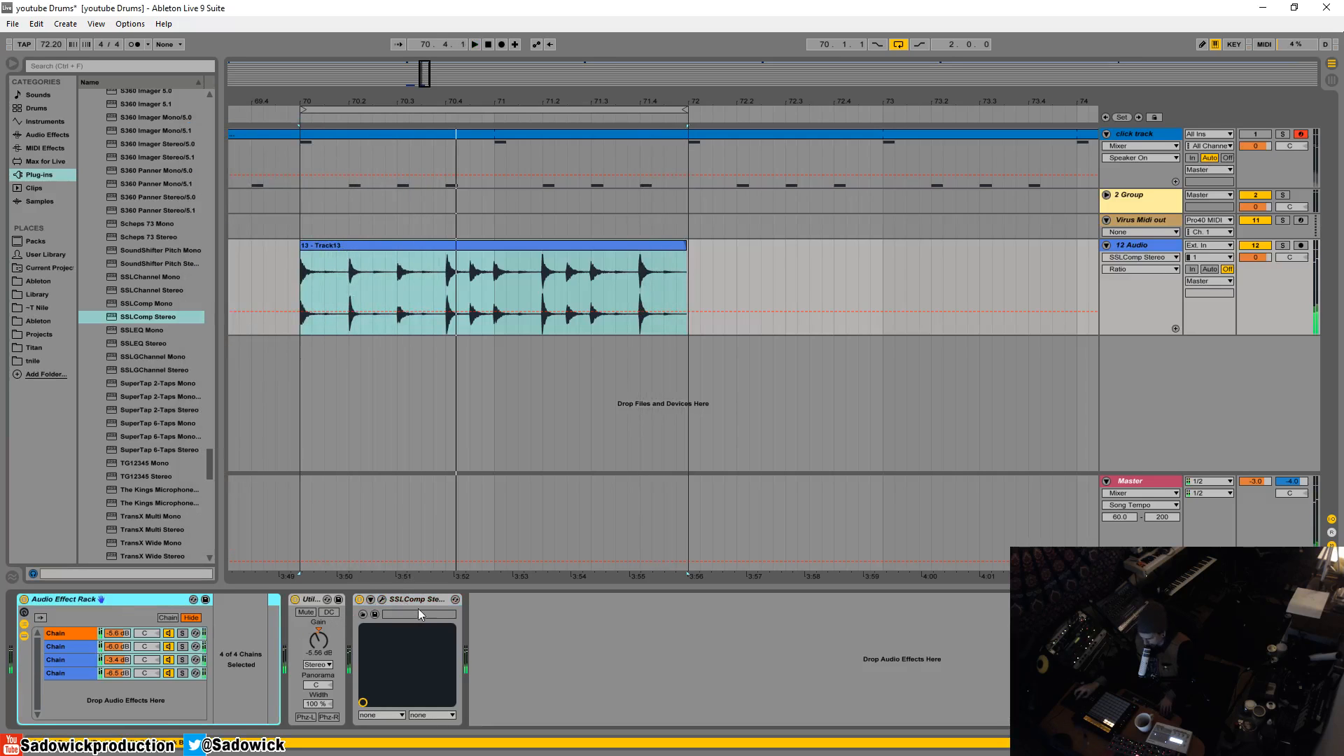
# - Group the Audio Effect Rack, Utility and SSLComp Stereo together into one outer Audio Effect Rack
pyautogui.keyDown('shift'); pyautogui.click(414, 600); pyautogui.keyUp('shift')
pyautogui.rightClick(414, 599)
pyautogui.click(451, 666)
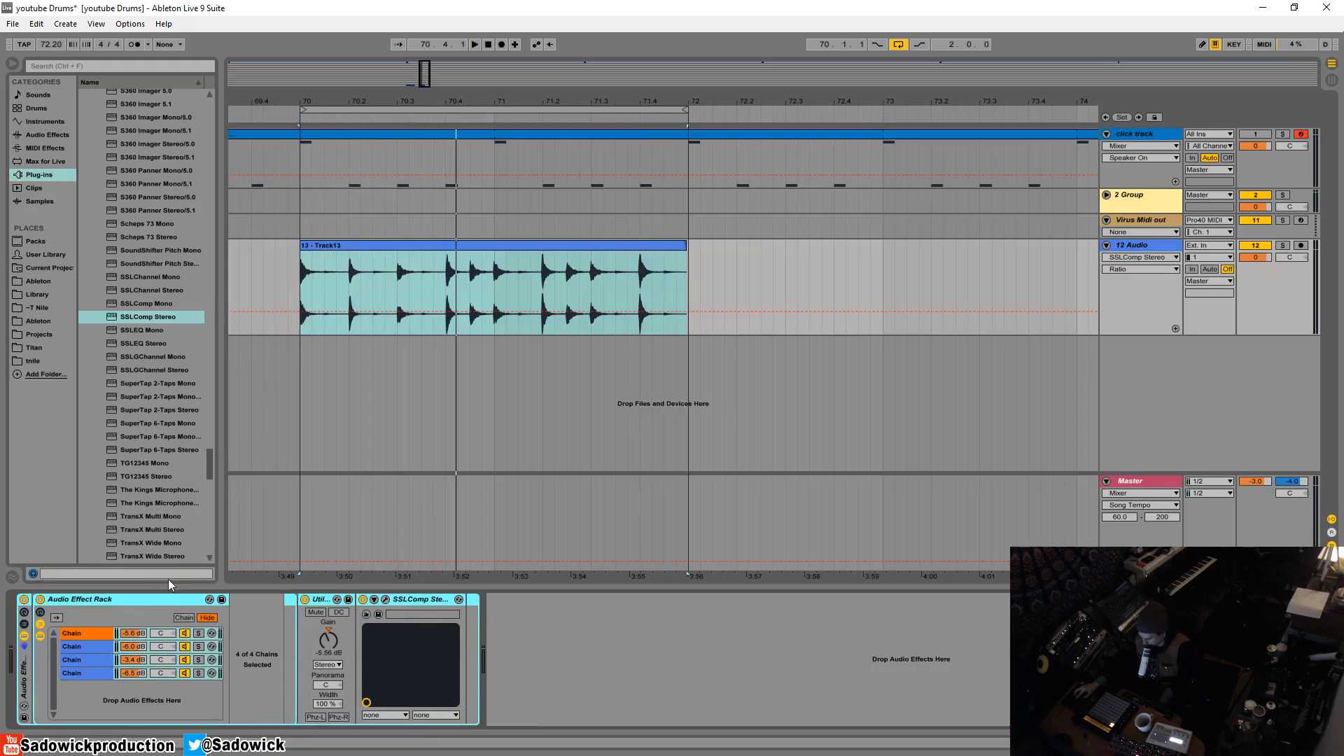
# - Play the drum loop and switch the outer Audio Effect Rack off and on to compare dry and processed sound
pyautogui.click(379, 243)
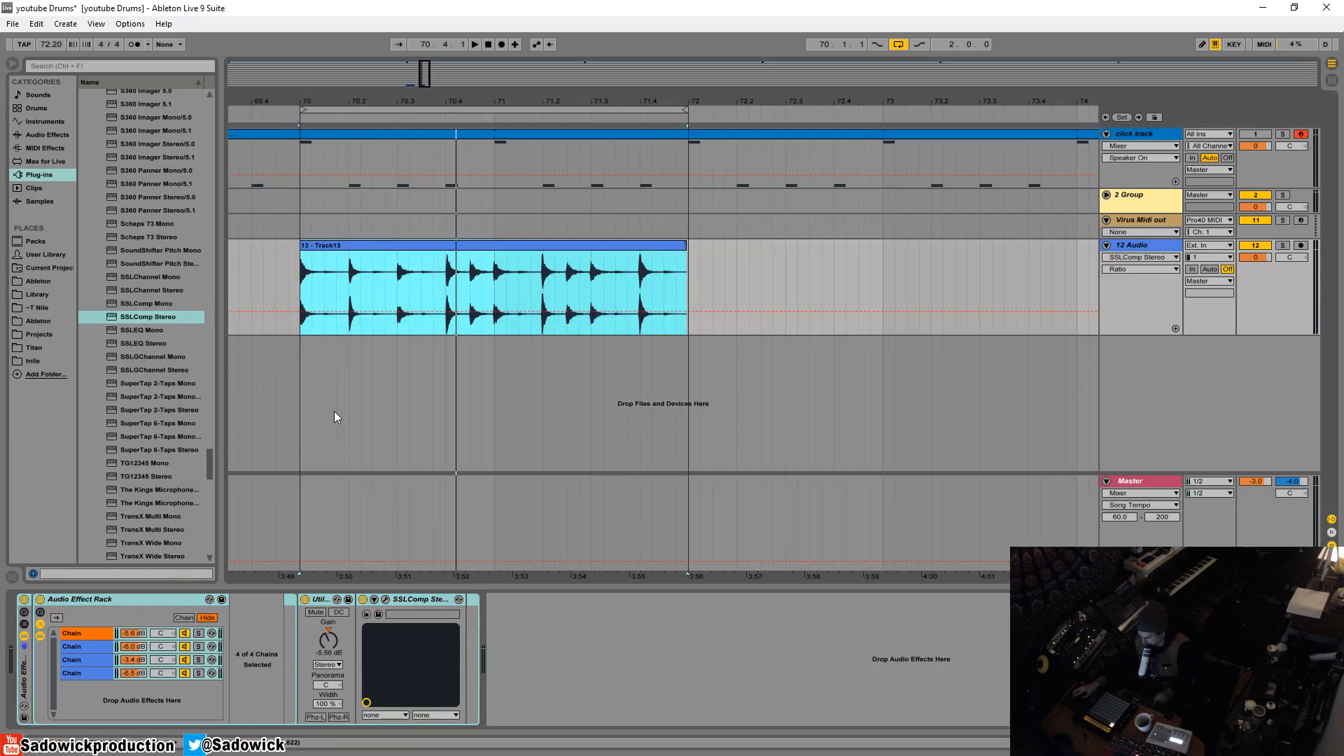
pyautogui.press('space')
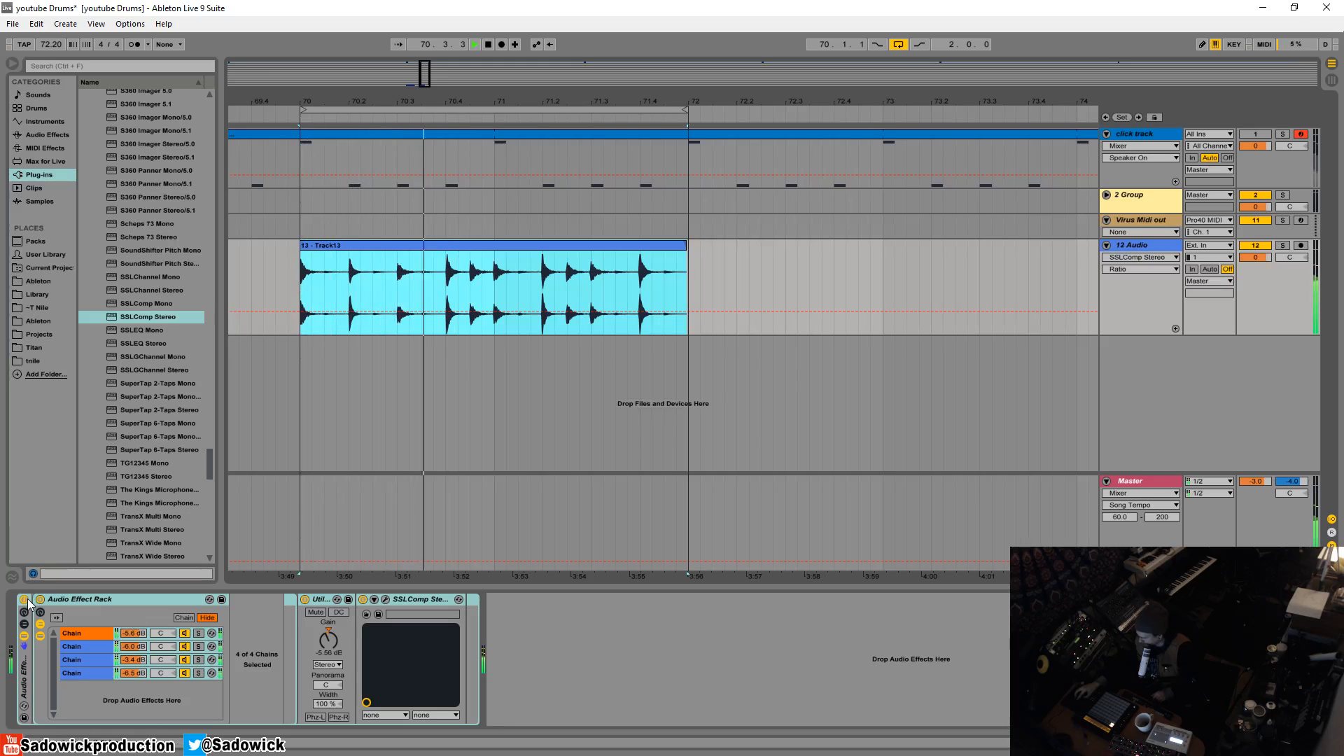
pyautogui.click(25, 600)
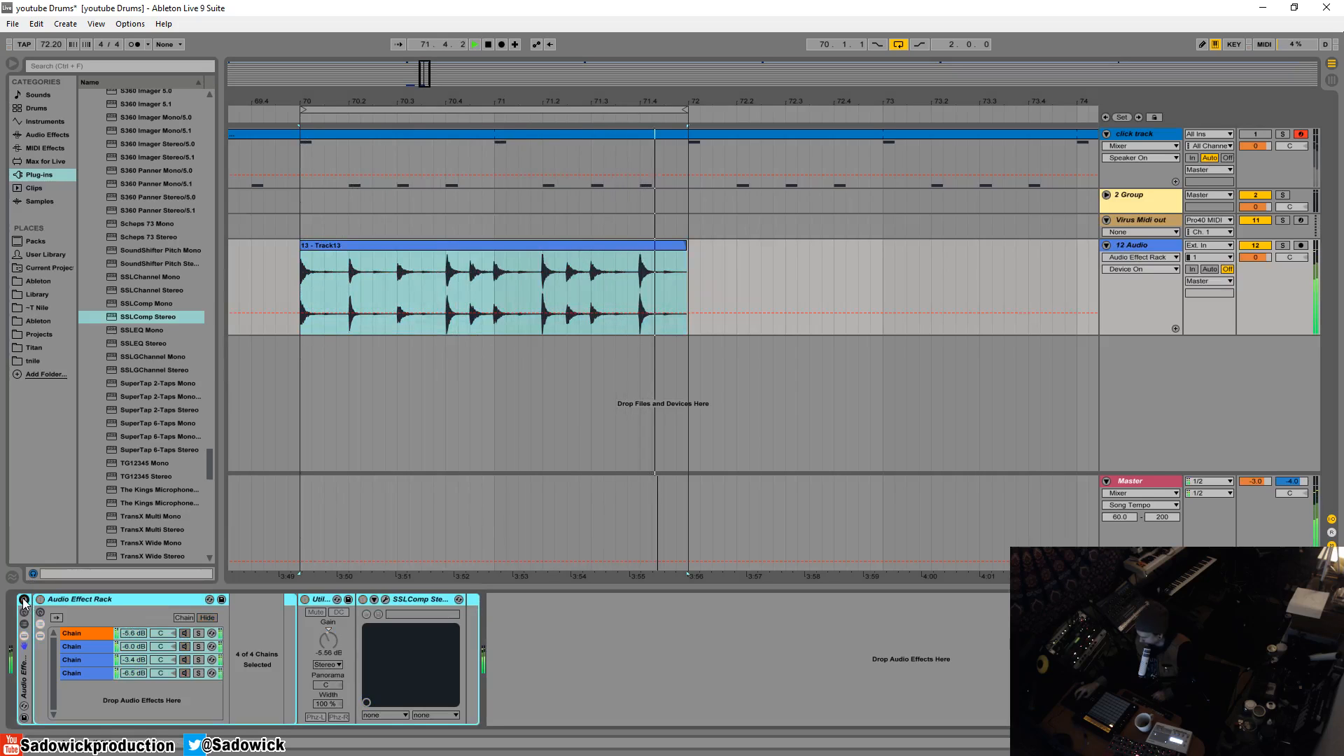
pyautogui.click(24, 599)
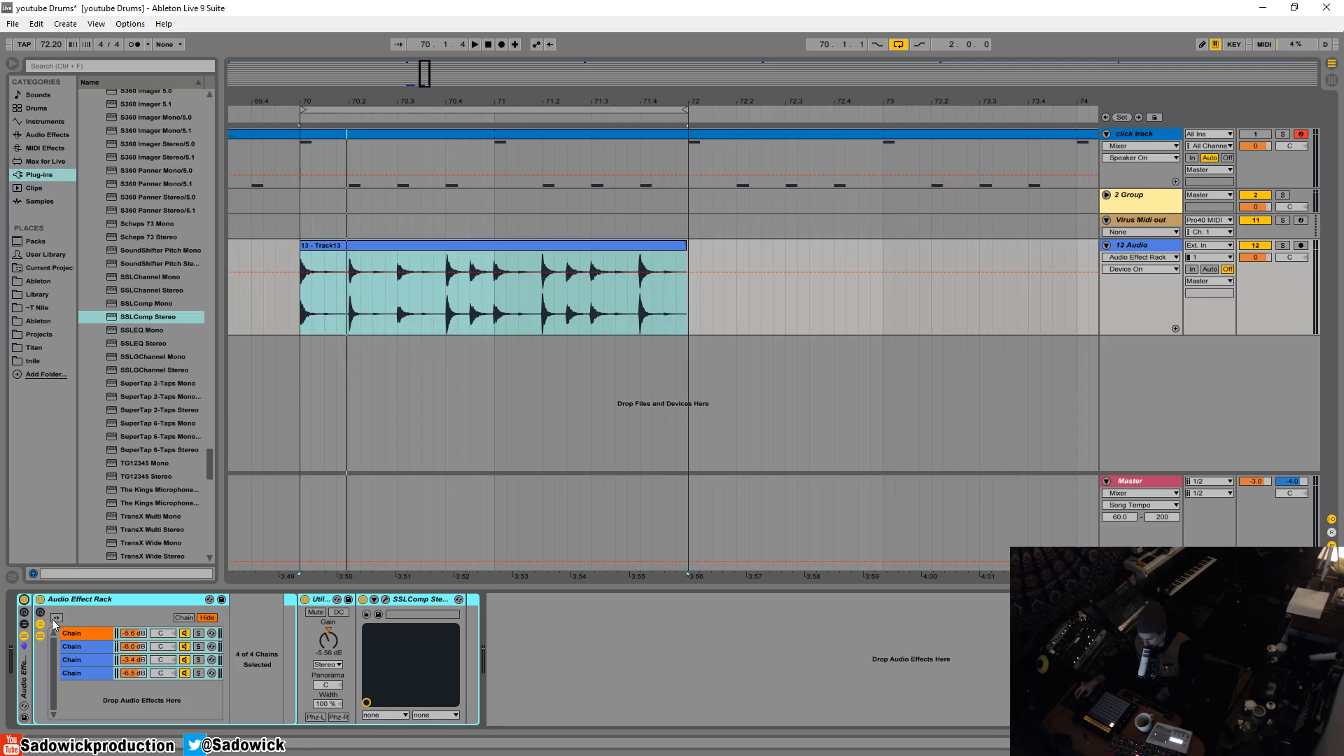
# - Examine the compressor settings of the first chain's SSLChannel and of the SSLComp, closing each plug-in window after viewing
pyautogui.click(78, 645)
pyautogui.click(198, 646)
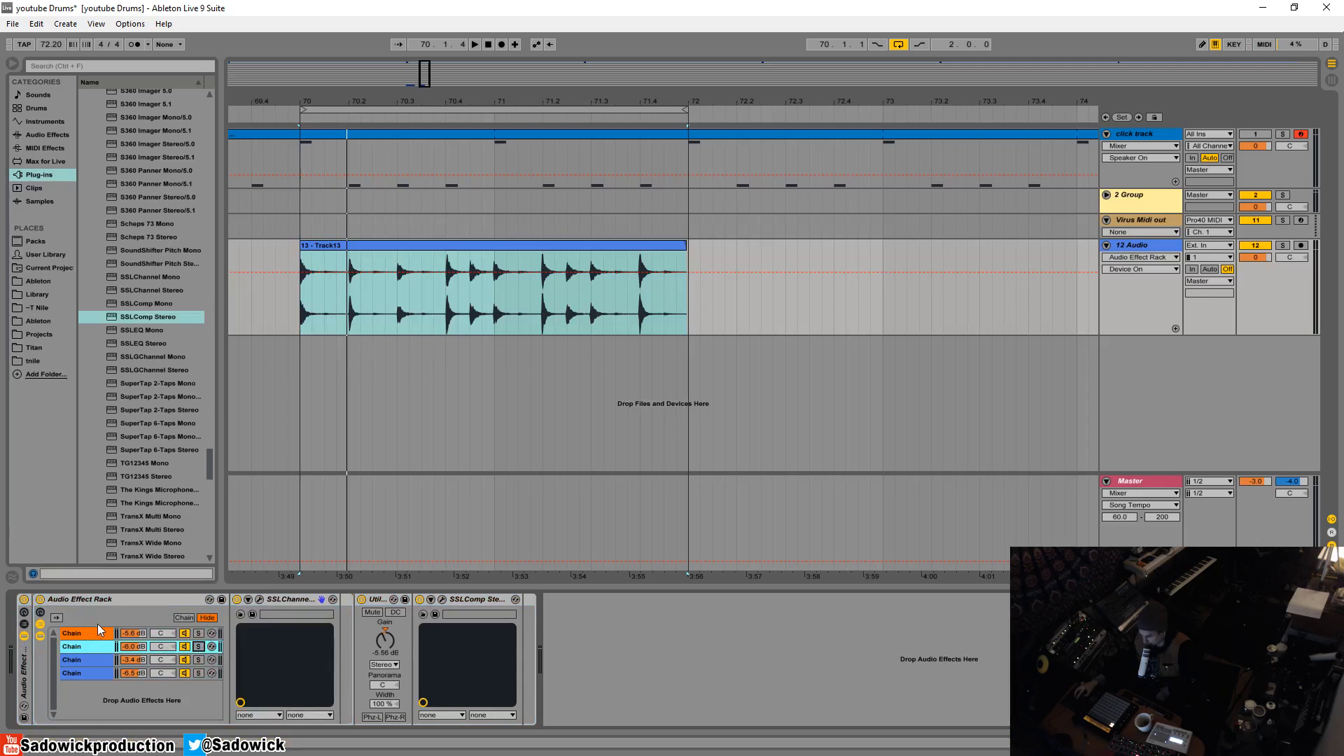
pyautogui.click(260, 600)
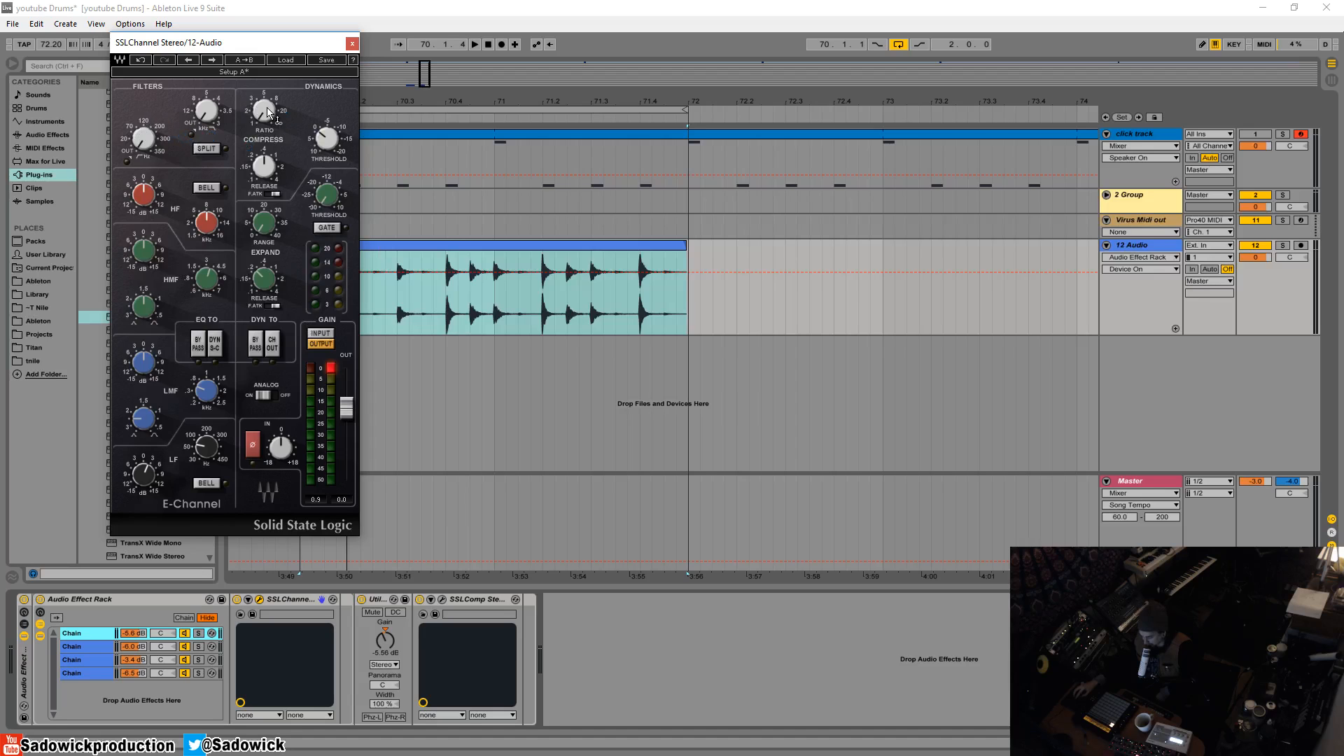
pyautogui.moveTo(268, 112)
pyautogui.click(352, 44)
pyautogui.click(441, 600)
pyautogui.moveTo(302, 133); pyautogui.dragTo(306, 79)
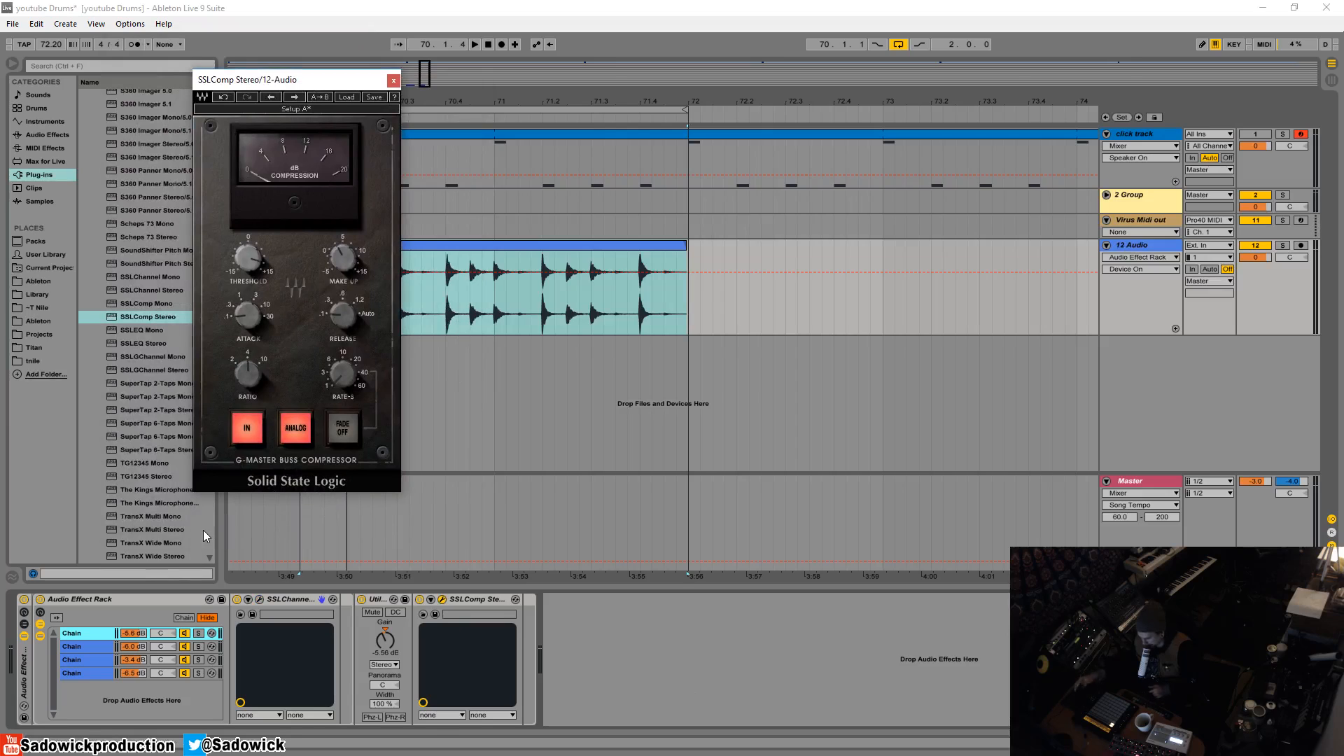
pyautogui.click(394, 81)
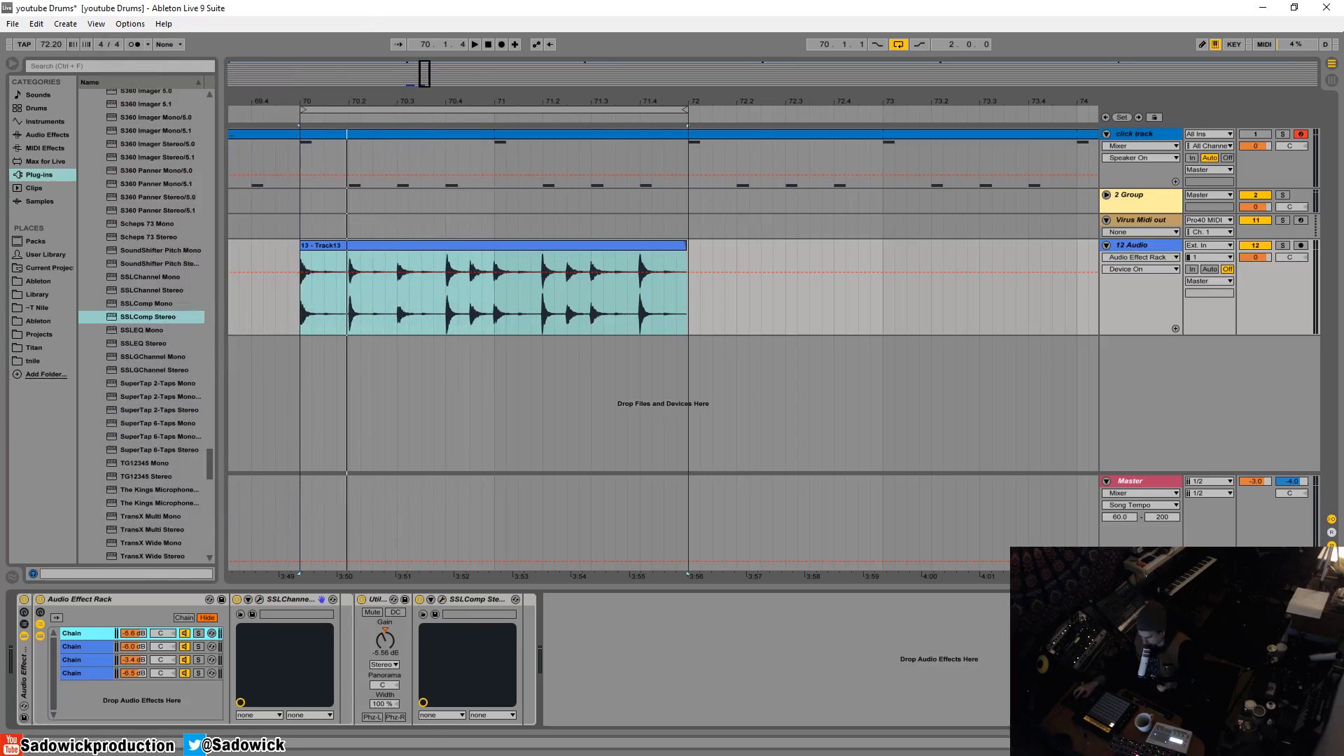